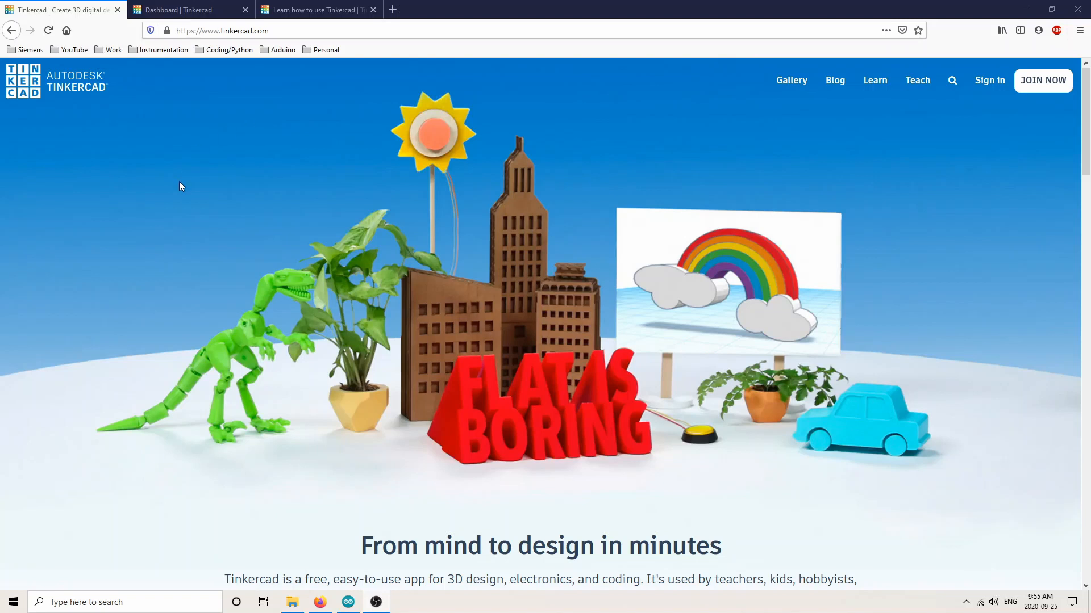
Open the circuits section of the Tinkercad dashboard and create a new circuit.
click(188, 11)
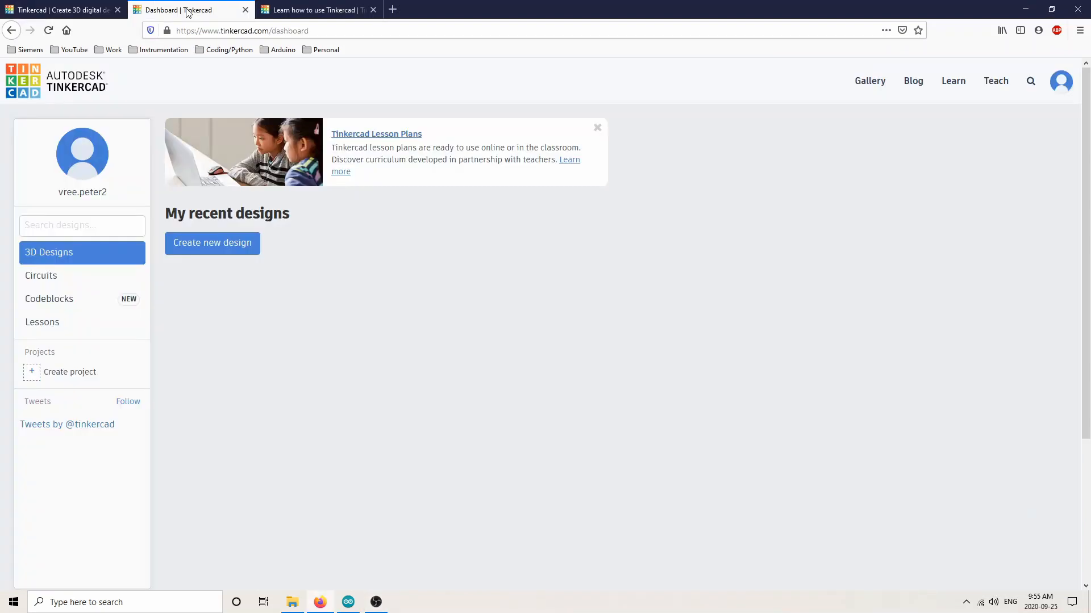
click(56, 282)
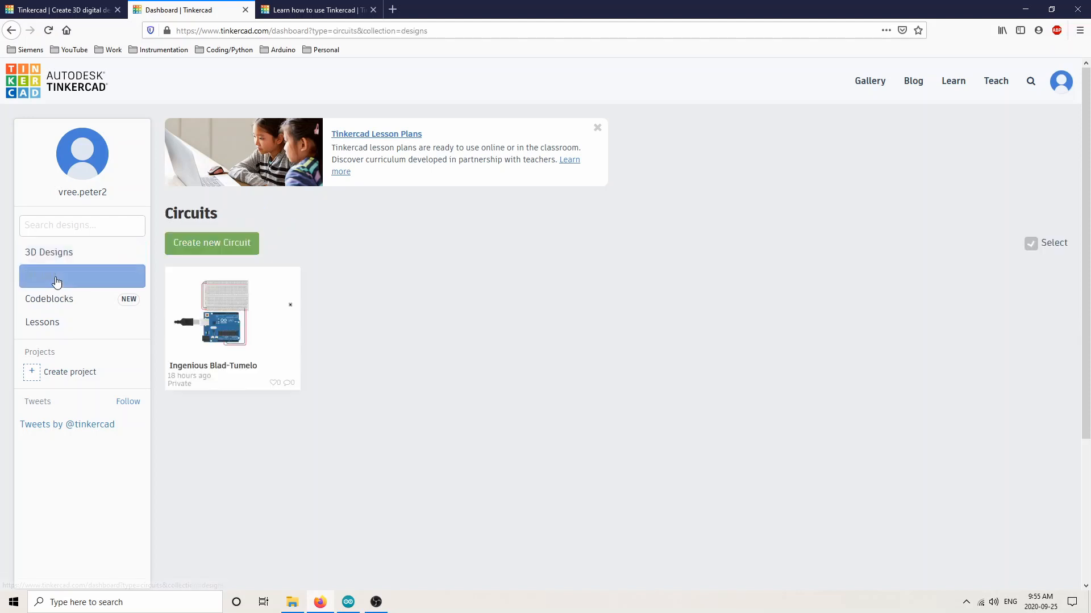
mouse_move(199, 321)
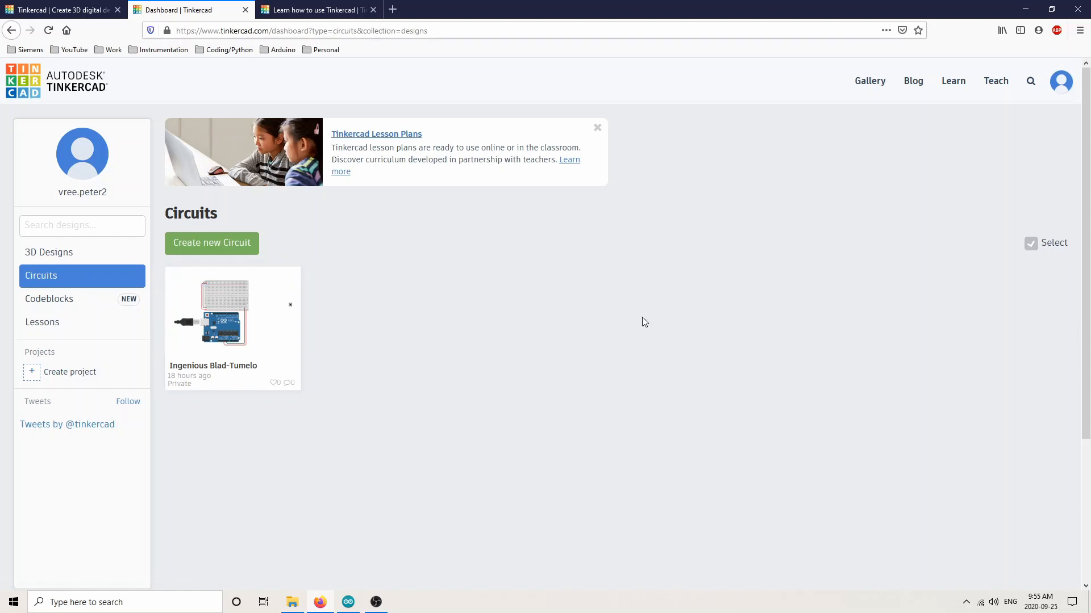
click(218, 248)
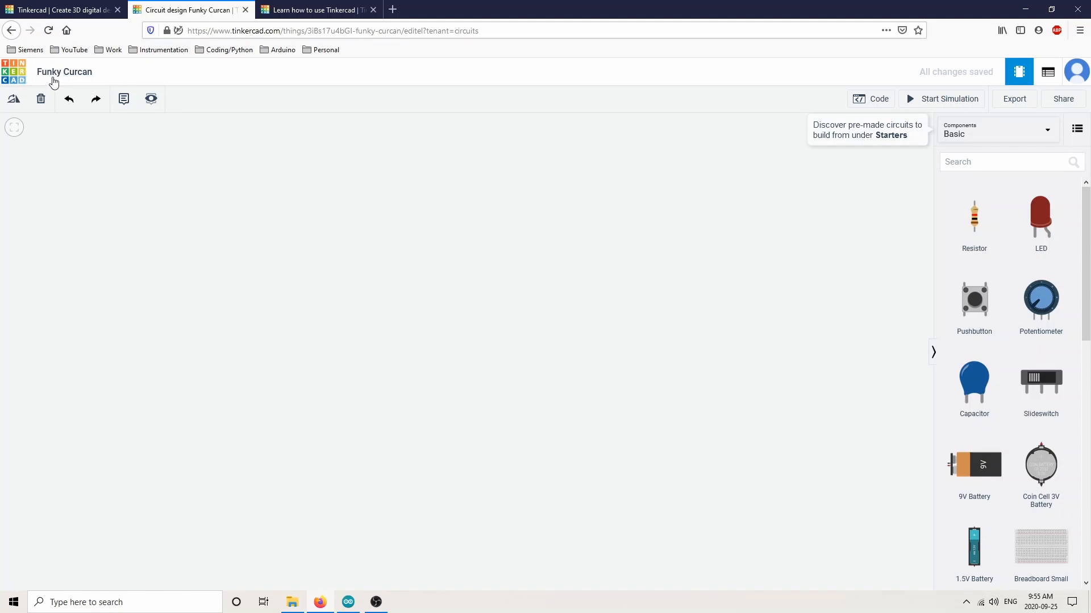
Rename the circuit design as "Test Tinkercad Environment".
click(71, 71)
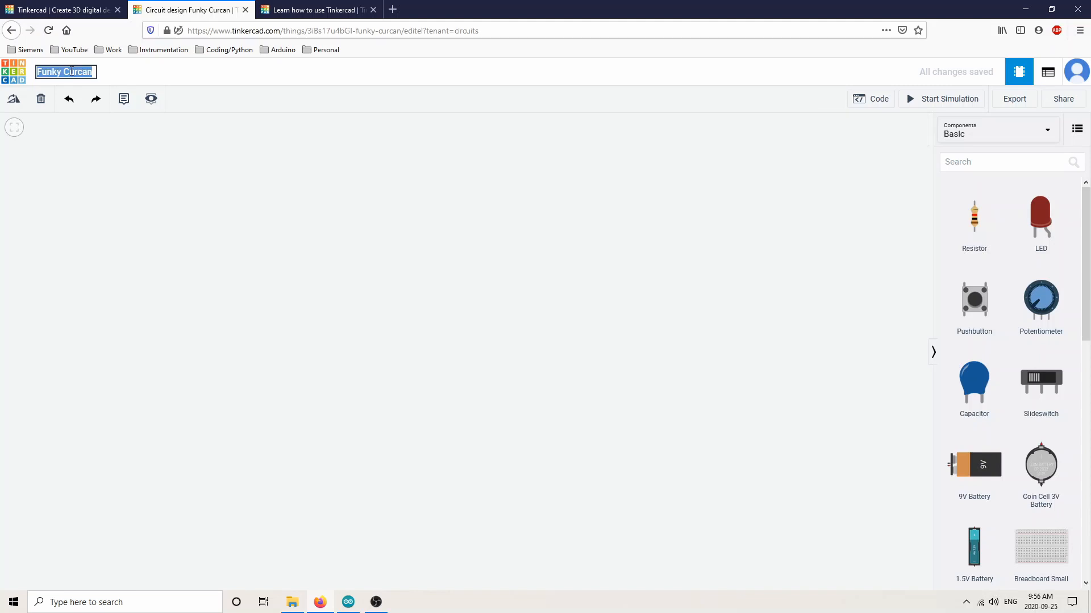
text(T)
text(est Tink)
text(ercad)
text( Environme)
text(nt)
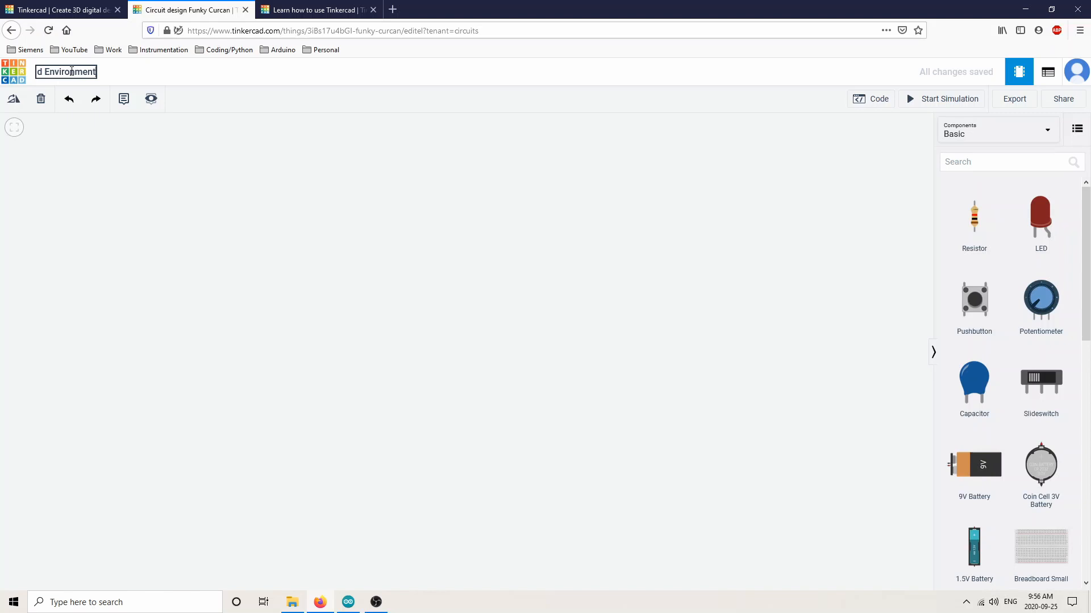
key(Return)
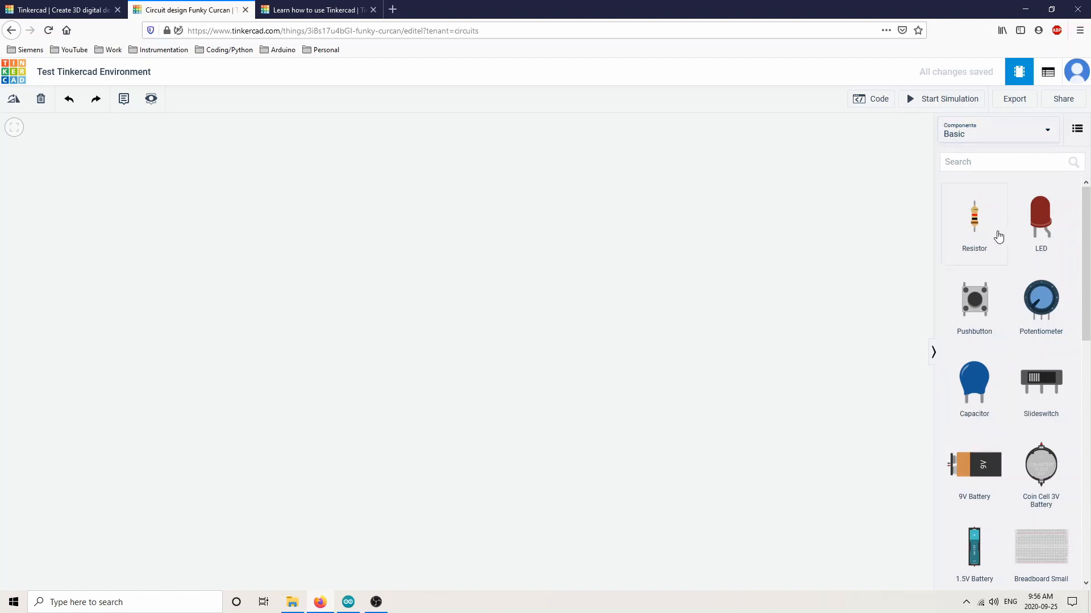
Look over the component library categories and browse the whole set of Basic components.
click(1048, 134)
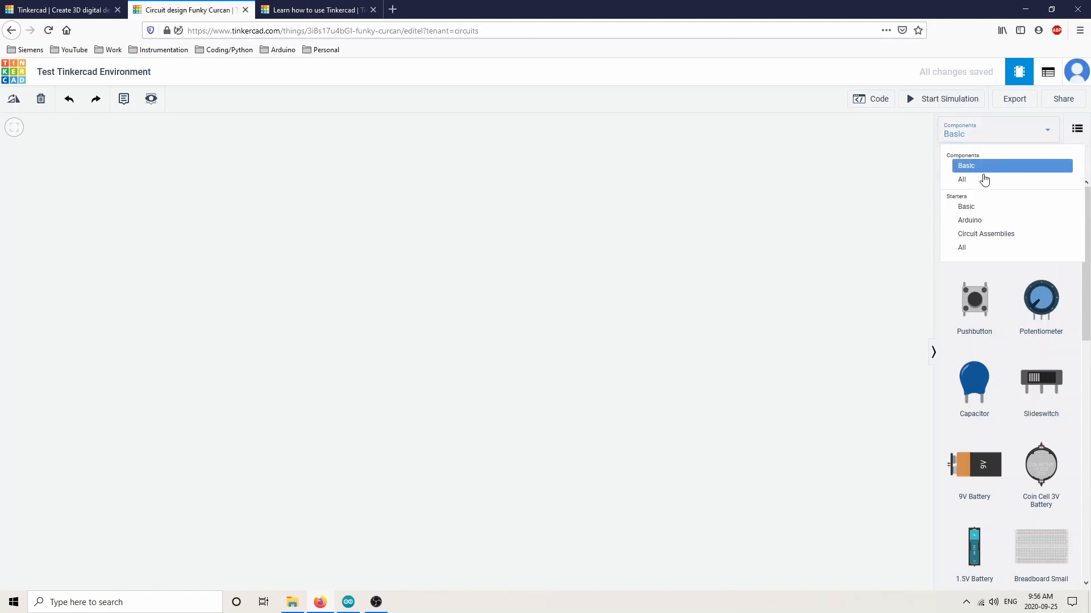
click(1001, 134)
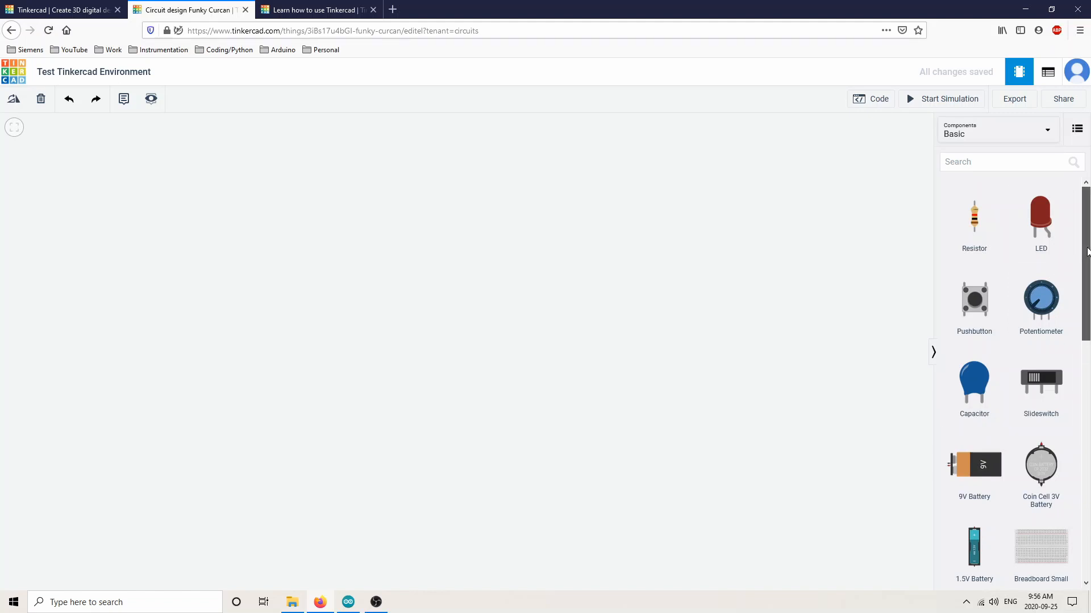
drag(1086, 259, 1086, 301)
scroll(1051, 256, down, 3)
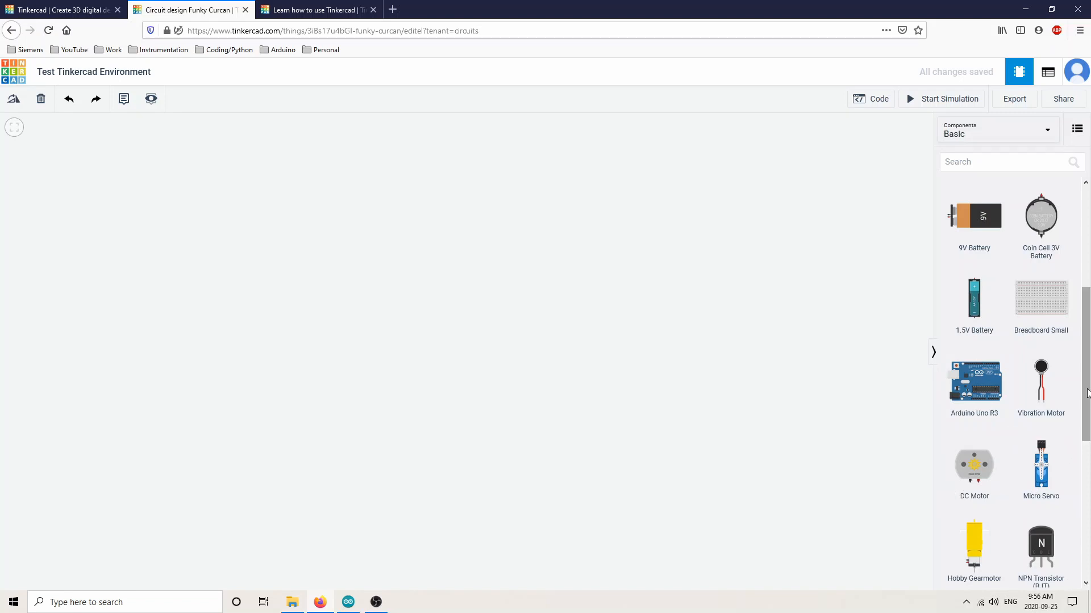
drag(1087, 393, 1087, 528)
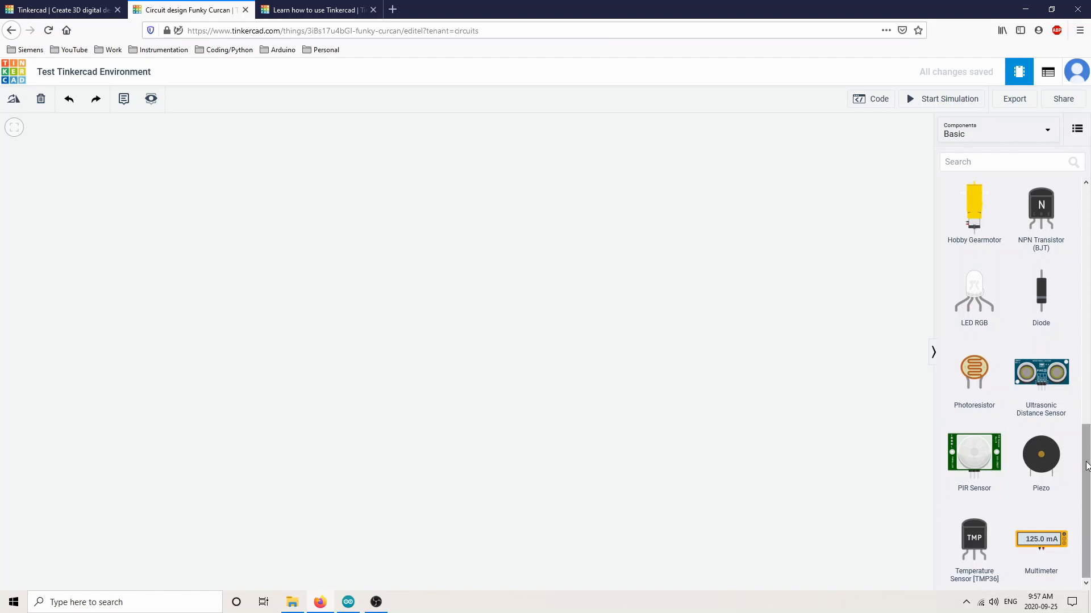
drag(1086, 465, 1086, 227)
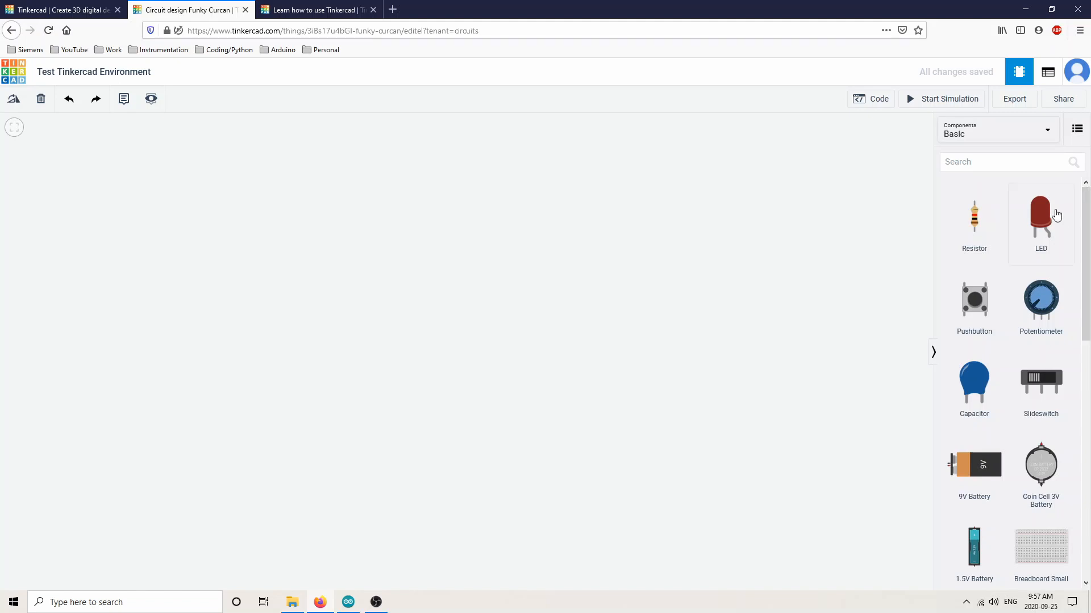
Show all components in the library and examine each category from General through to the logic chips.
click(1047, 134)
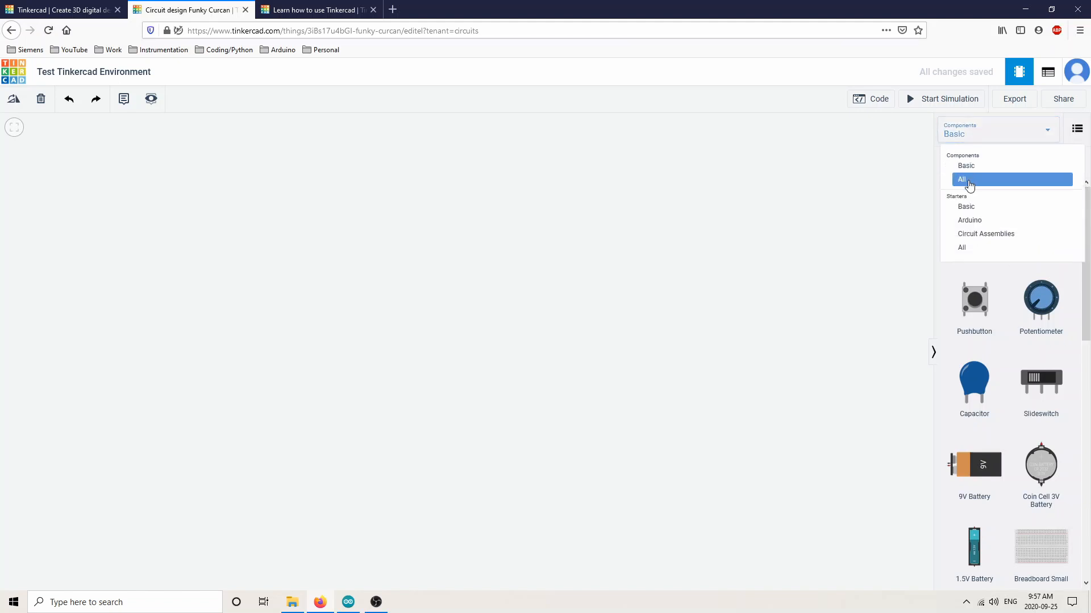
click(969, 186)
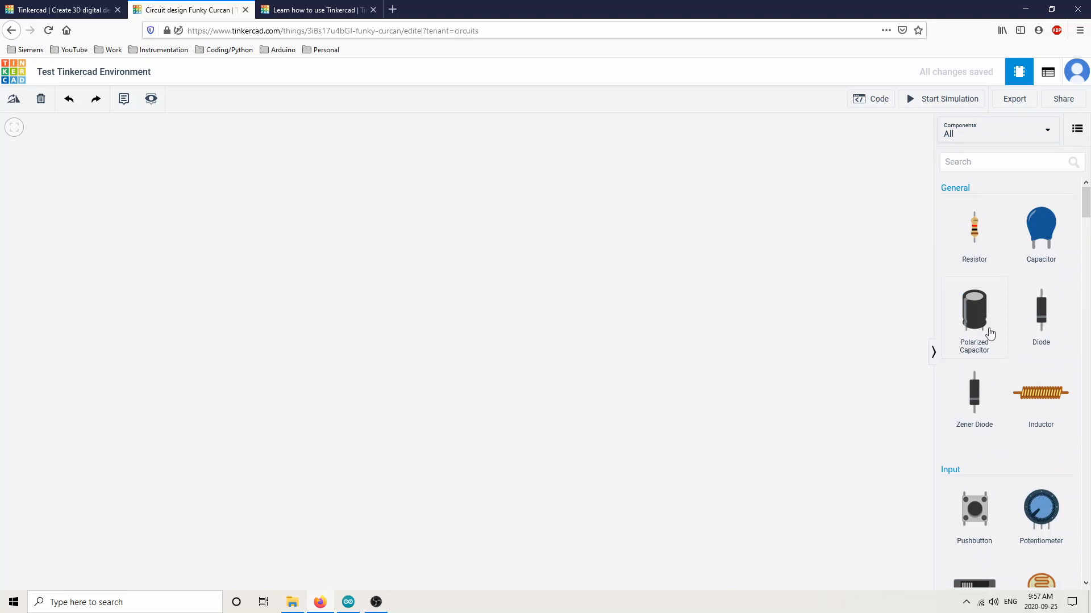
drag(1085, 205, 1086, 270)
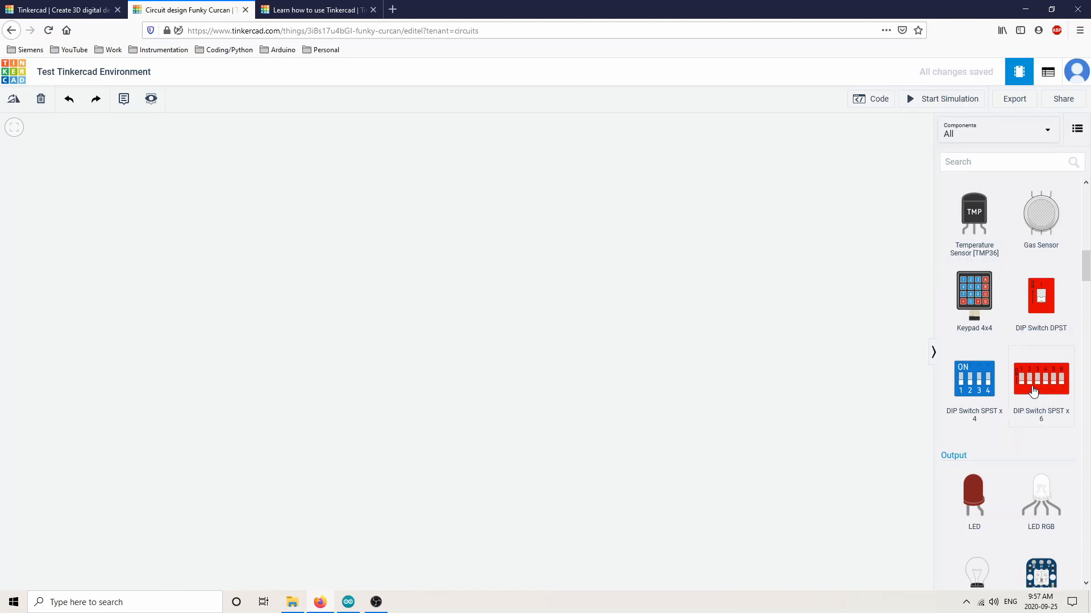
click(1086, 292)
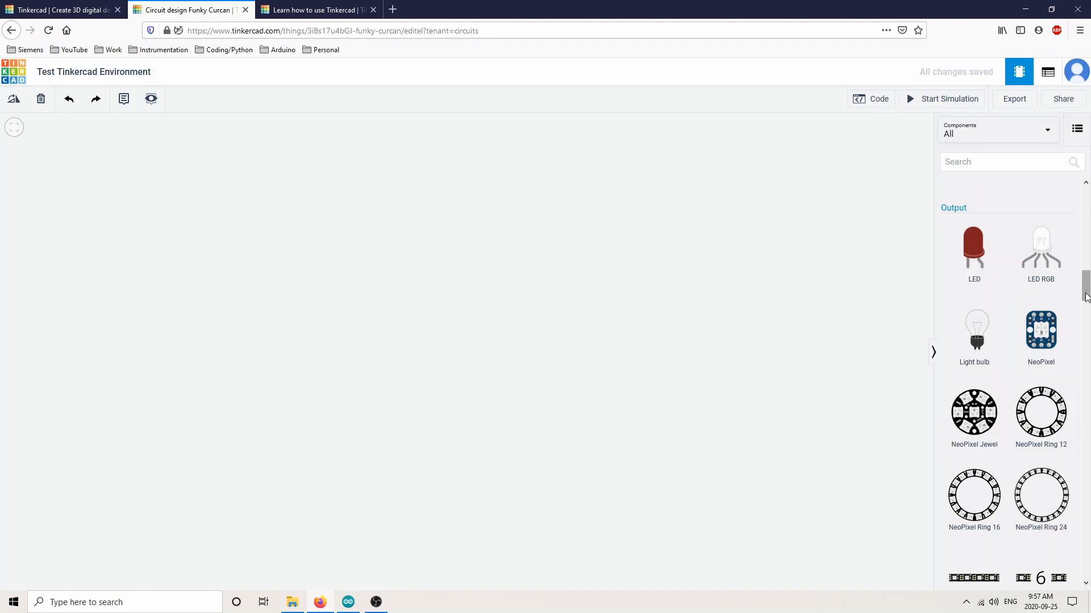
drag(1087, 292, 1086, 367)
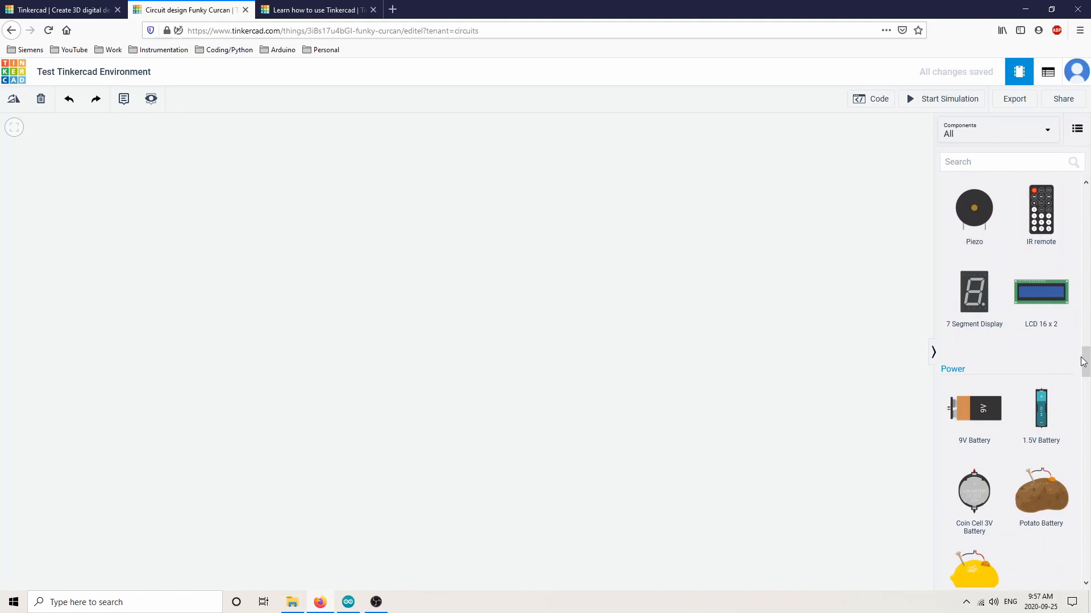
drag(1085, 364, 1086, 427)
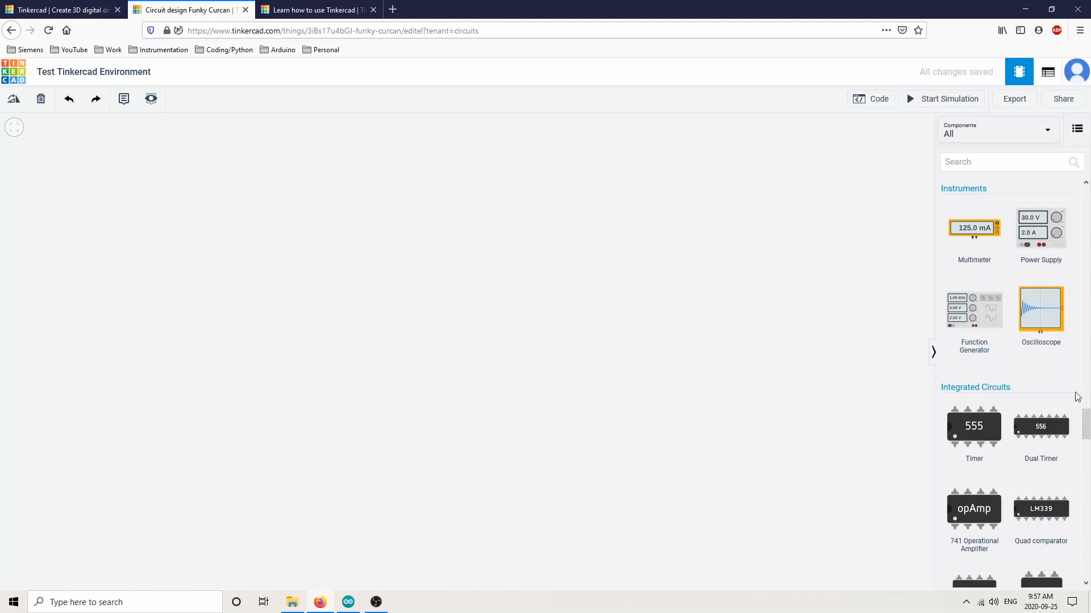
scroll(1045, 369, down, 5)
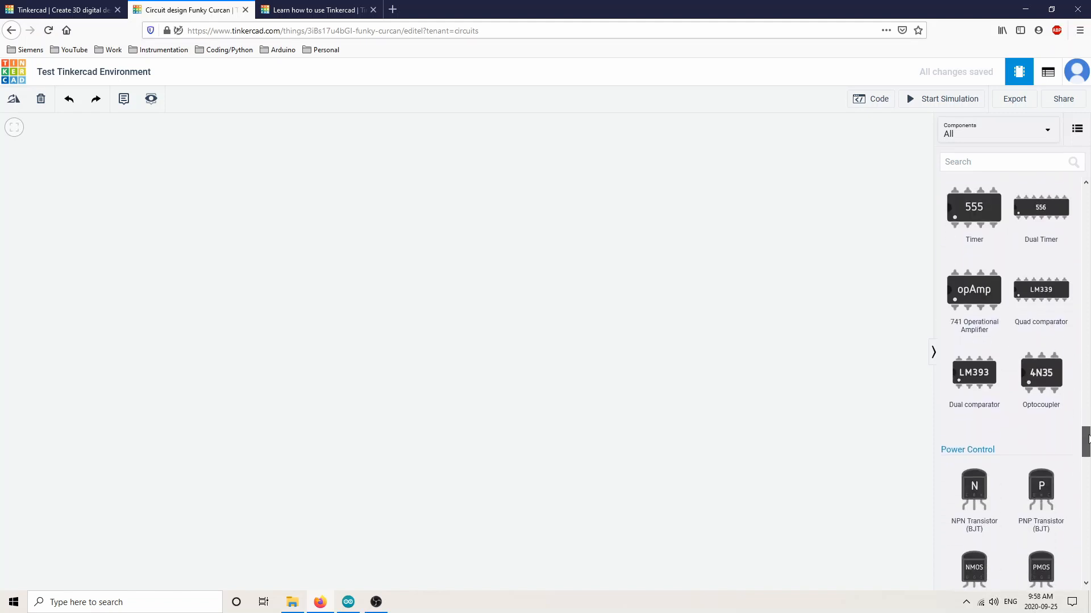
scroll(1008, 271, up, 2)
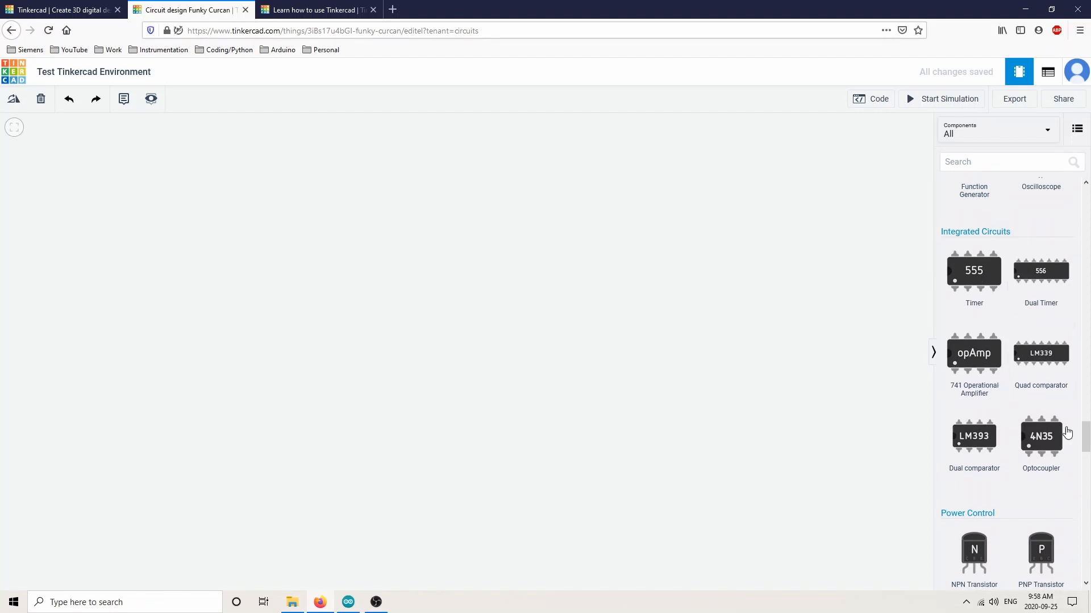
drag(1088, 436, 1086, 463)
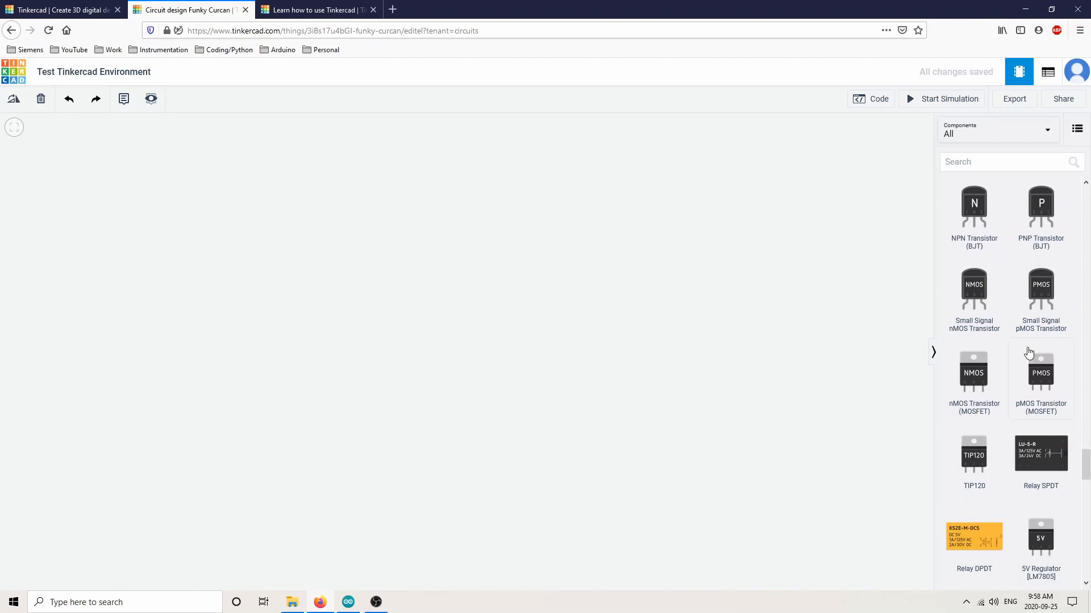
drag(1086, 458, 1085, 563)
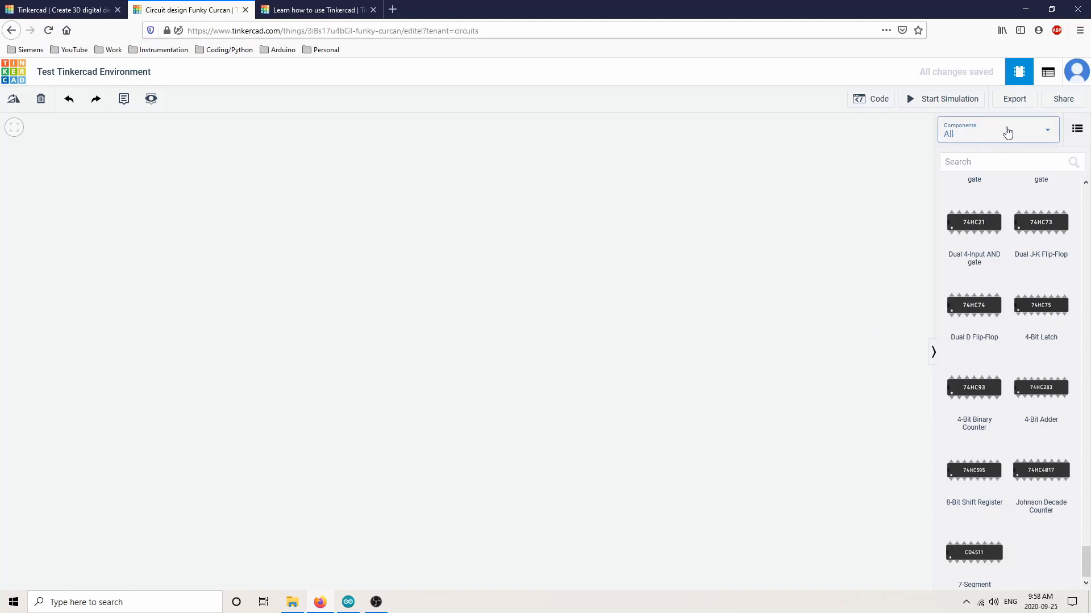
Limit the component library to Basic components and place a small breadboard on the empty canvas.
click(1045, 130)
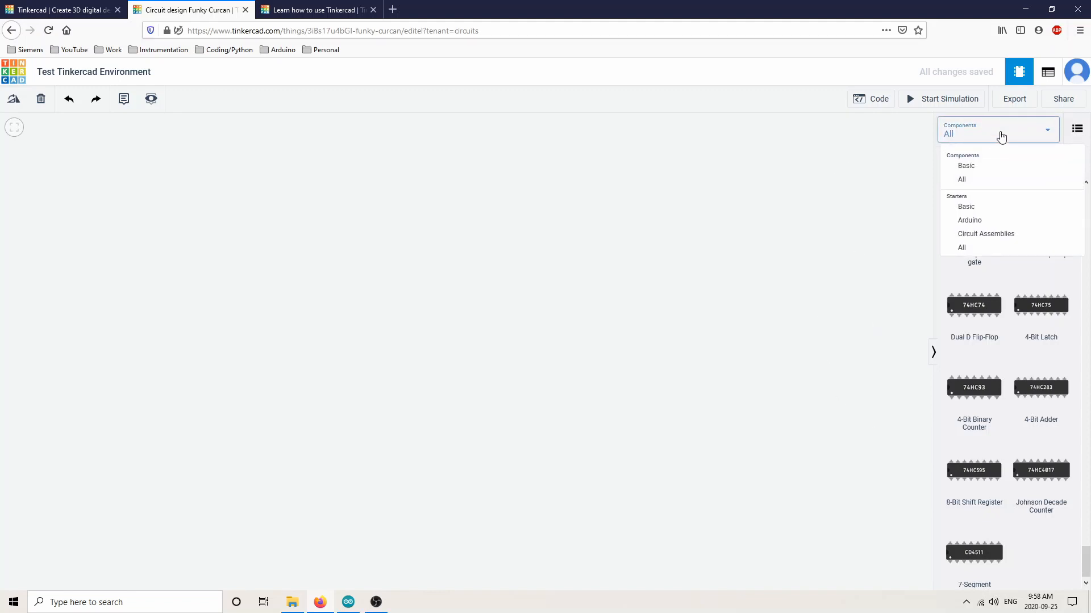
click(972, 168)
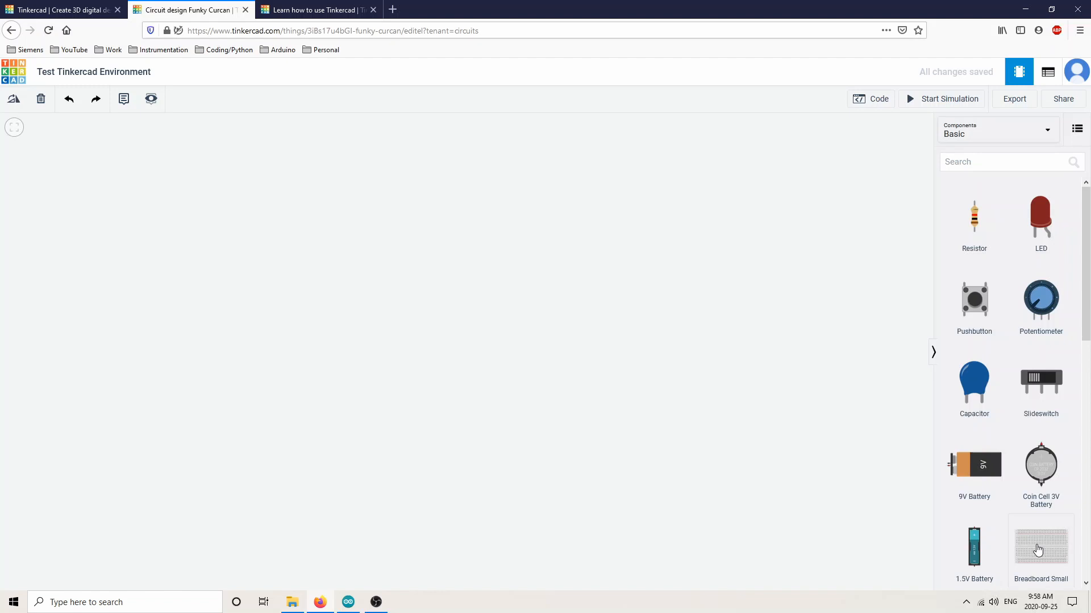
drag(1037, 550, 395, 287)
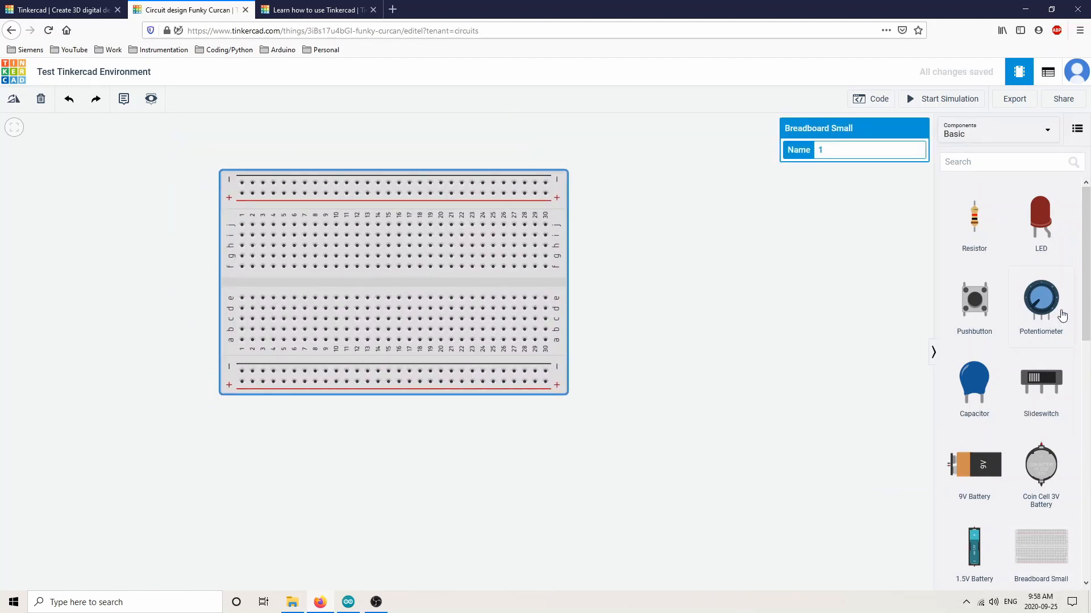
Place an Arduino Uno R3 board on the canvas directly below the breadboard.
drag(1085, 285, 1086, 365)
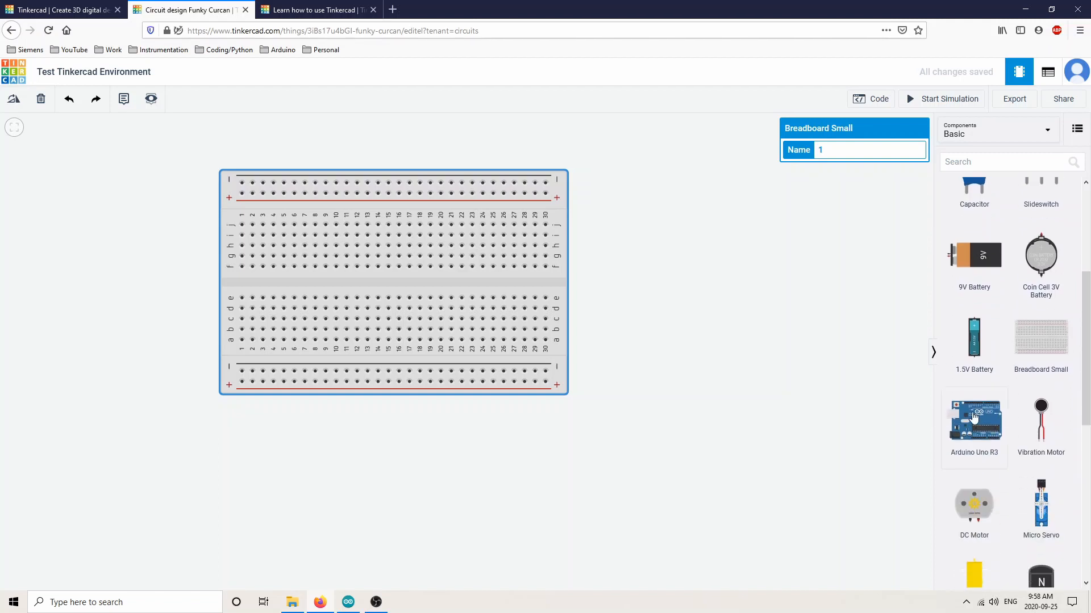
drag(974, 421, 429, 514)
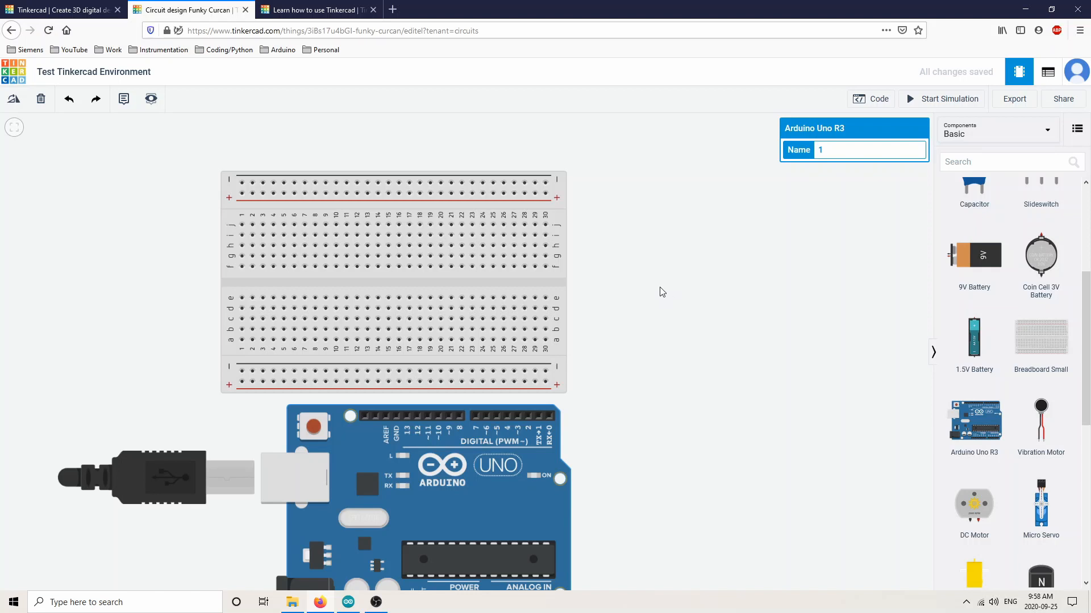
scroll(662, 291, down, 5)
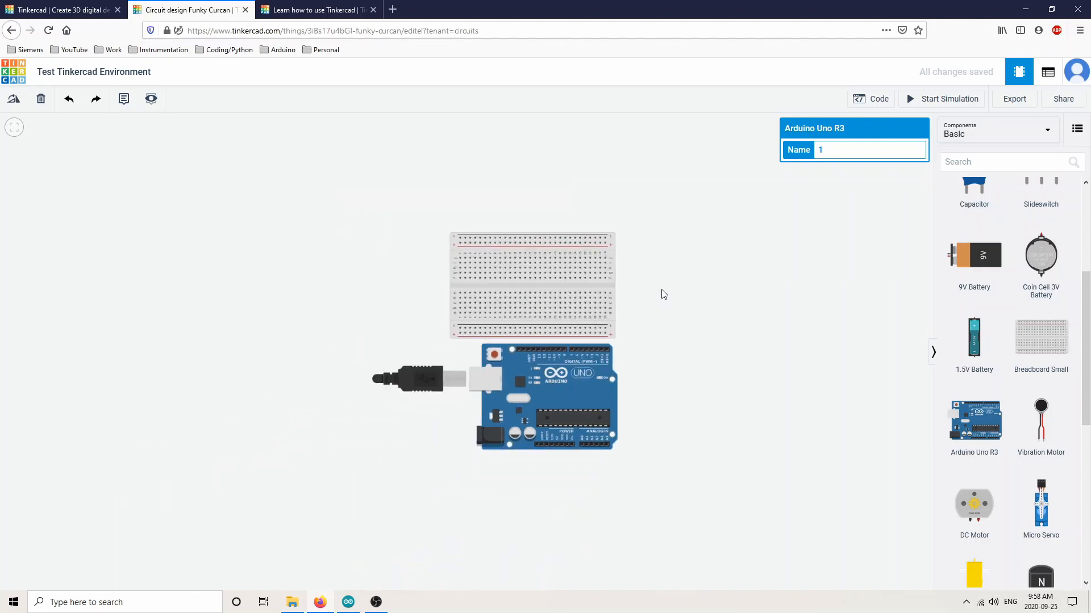
scroll(664, 294, up, 2)
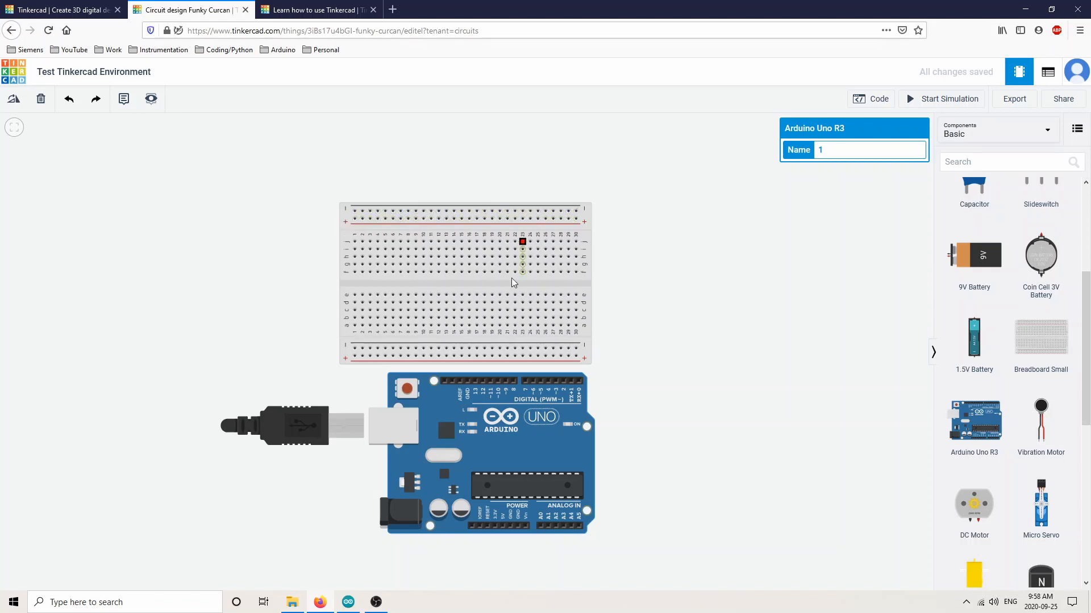
Reposition the breadboard so its left edge lines up above the Arduino Uno's, and move the Arduino slightly up towards it.
click(343, 220)
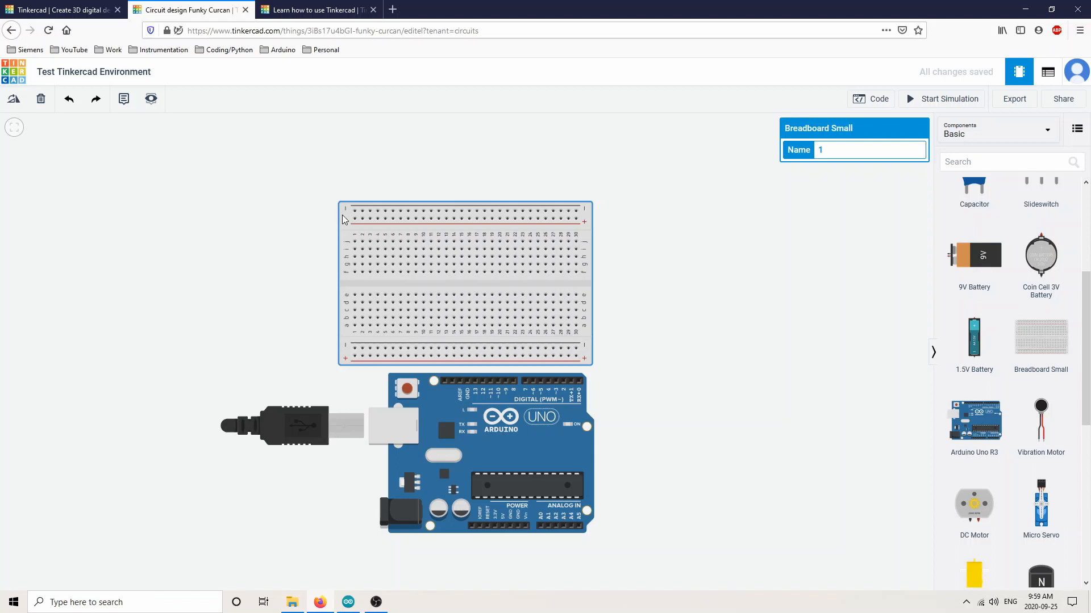
drag(343, 220, 399, 198)
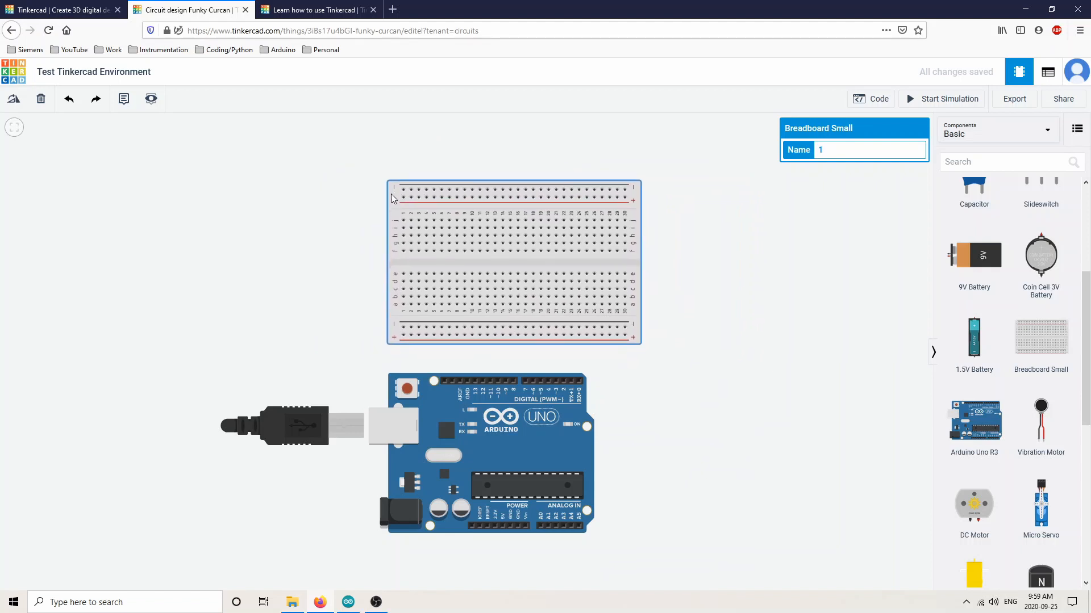
click(441, 413)
mouse_move(440, 414)
mouse_down()
mouse_move(573, 411)
mouse_move(440, 405)
mouse_up()
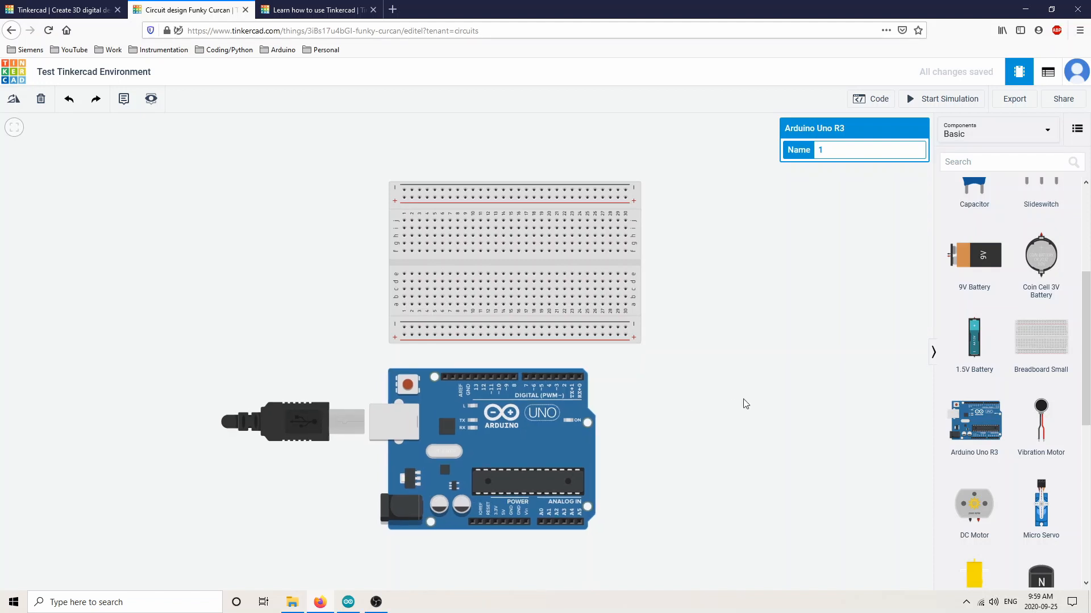
scroll(719, 392, up, 5)
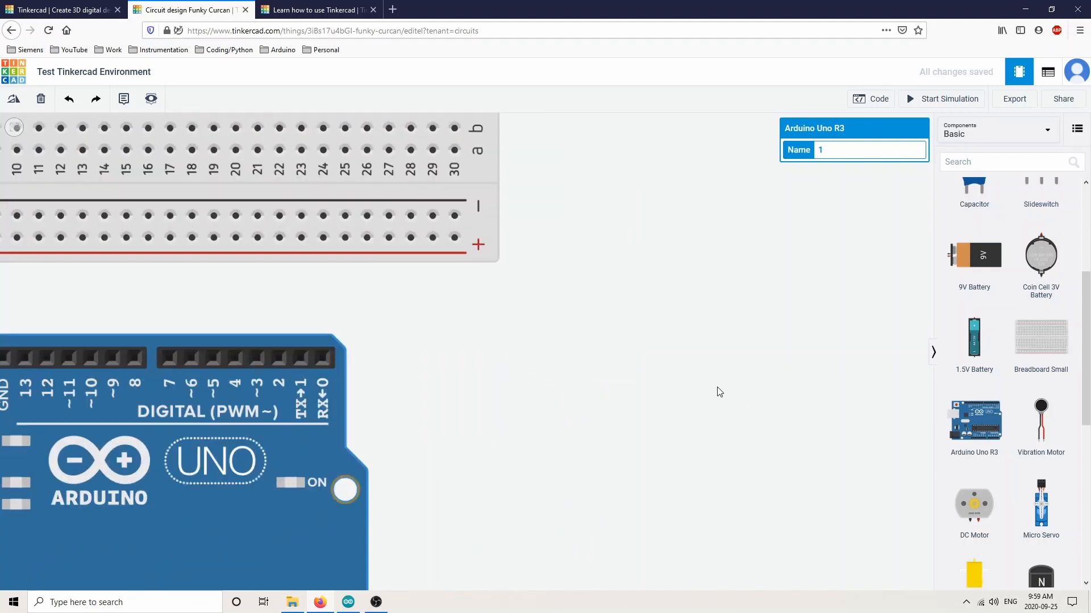
scroll(720, 392, up, 3)
scroll(719, 392, down, 4)
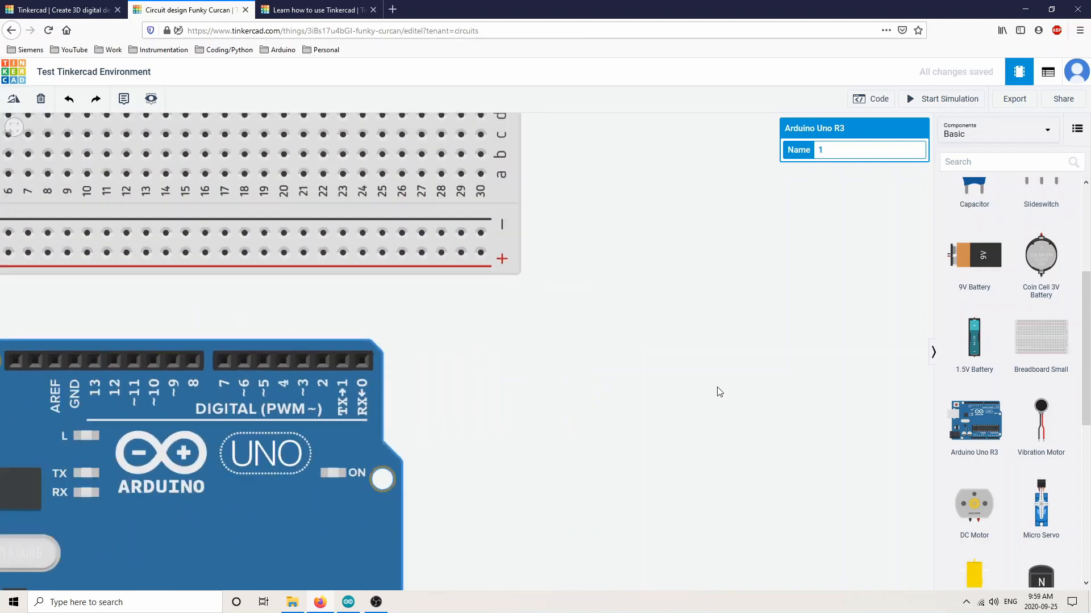
scroll(719, 392, down, 4)
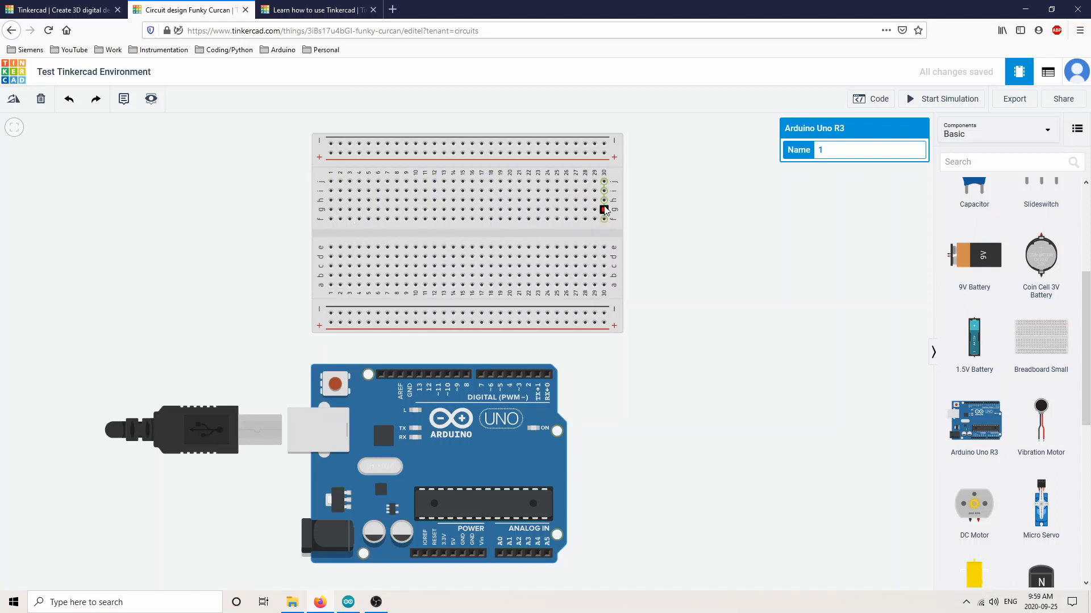
Search the web for "back of a breadboard" in a new tab, view the HackPretty breadboard photo, and return to the circuit design.
click(392, 10)
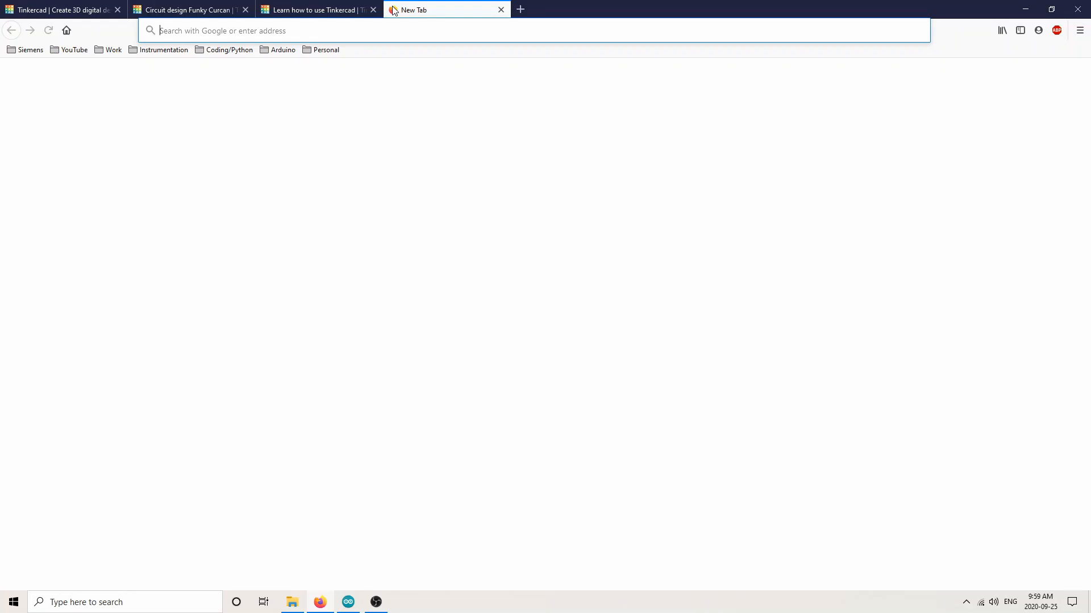
text(back of )
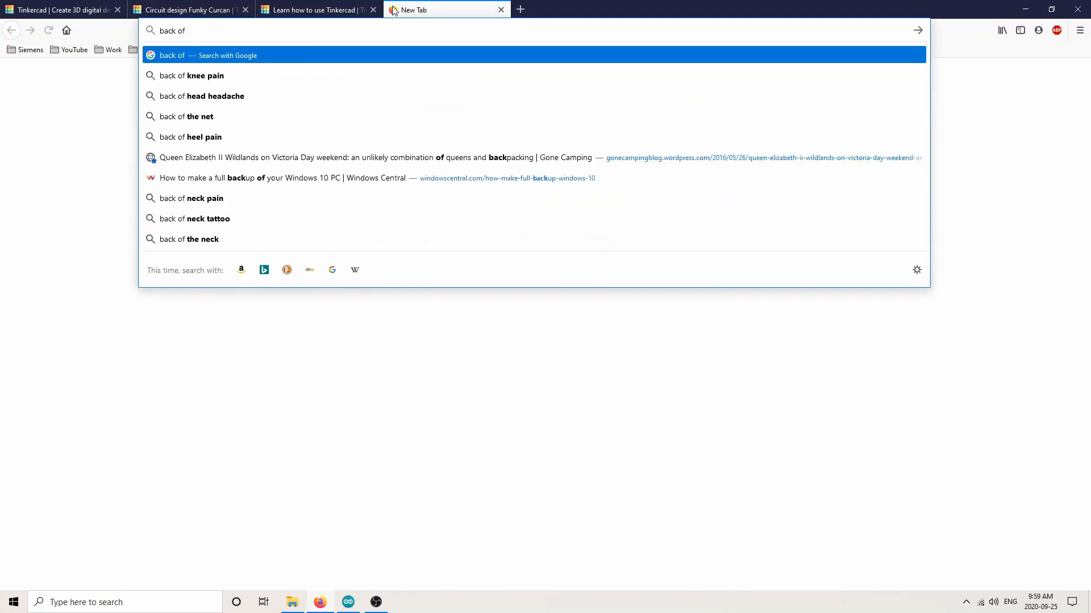
text(a bread)
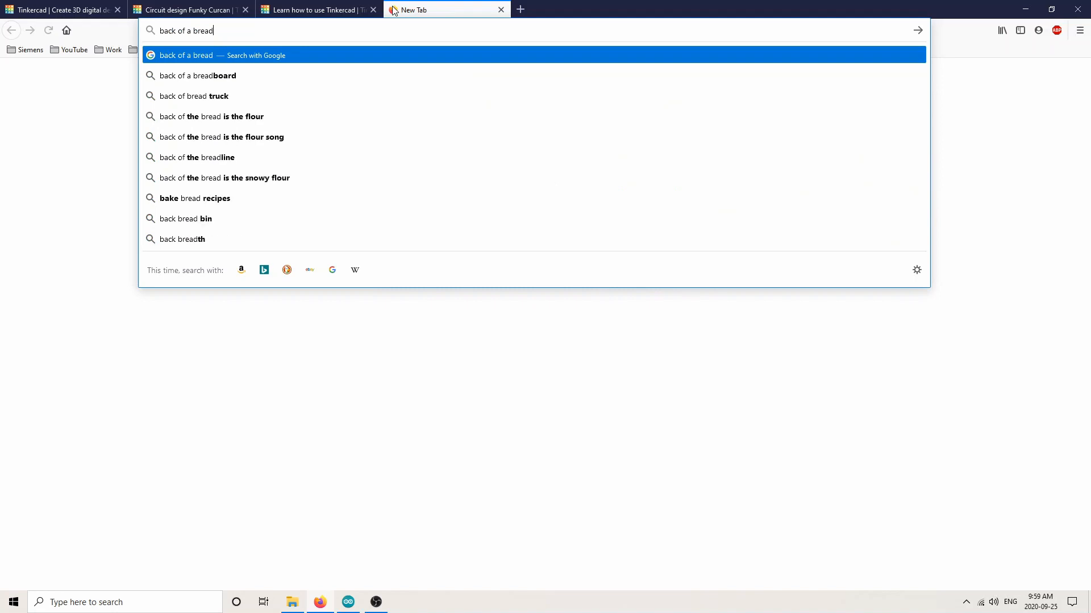
text(bor)
key(BackSpace)
key(BackSpace)
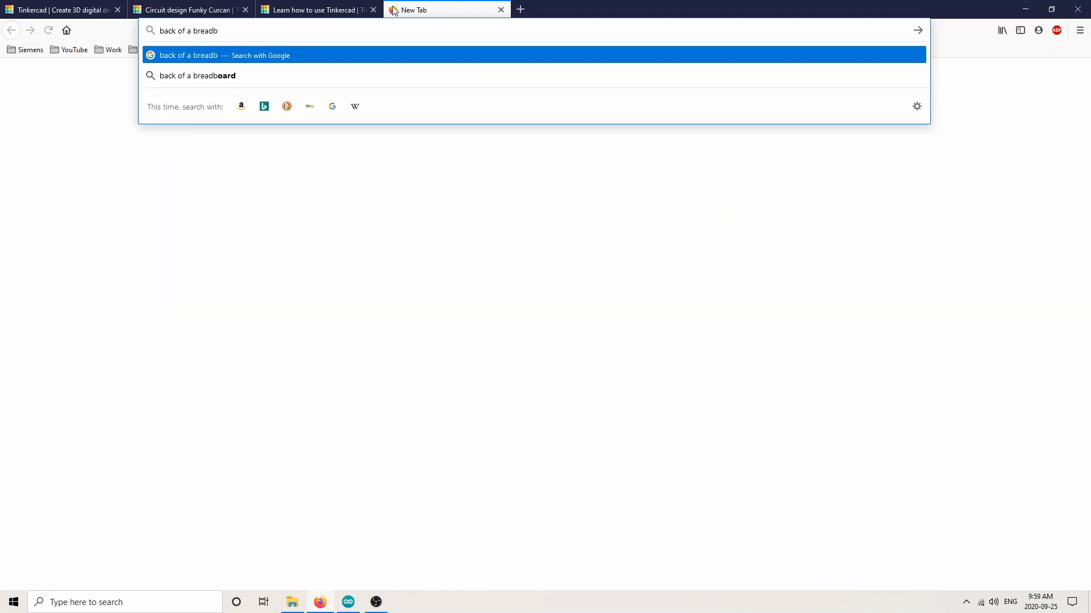
click(241, 79)
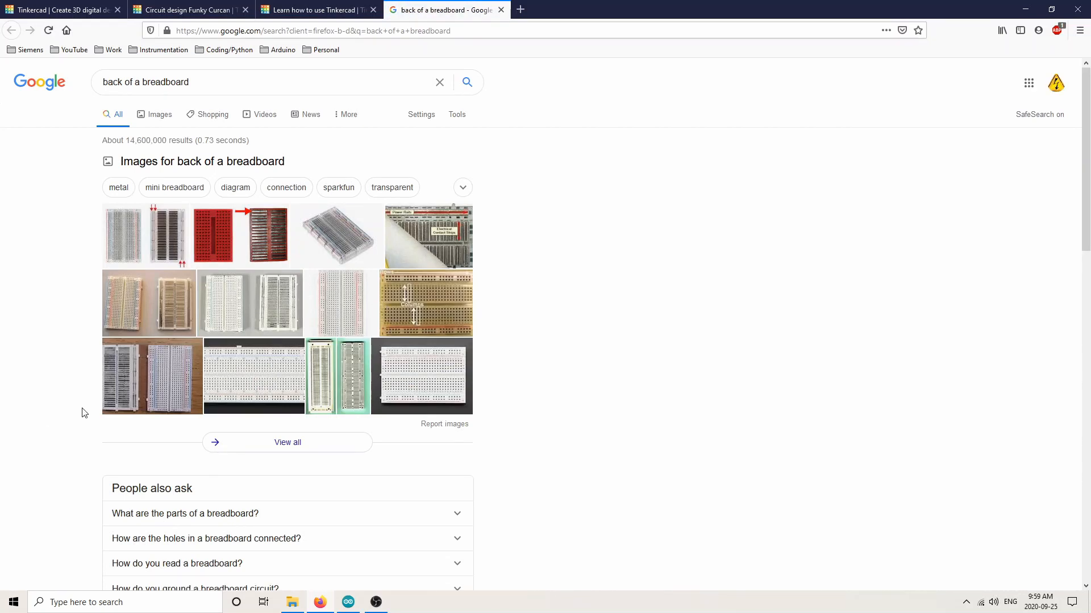
click(132, 387)
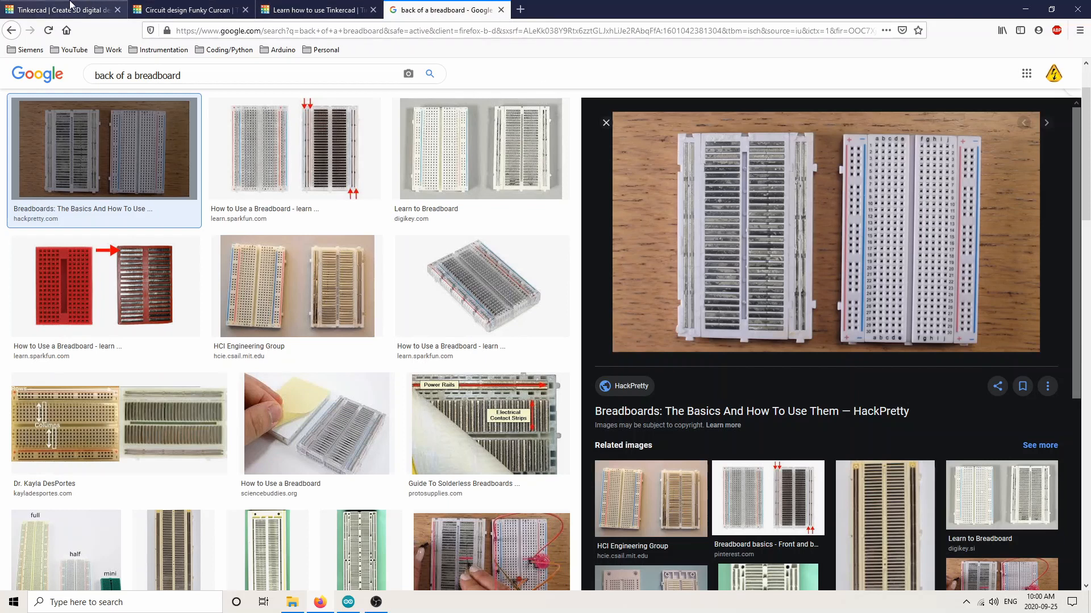
click(187, 7)
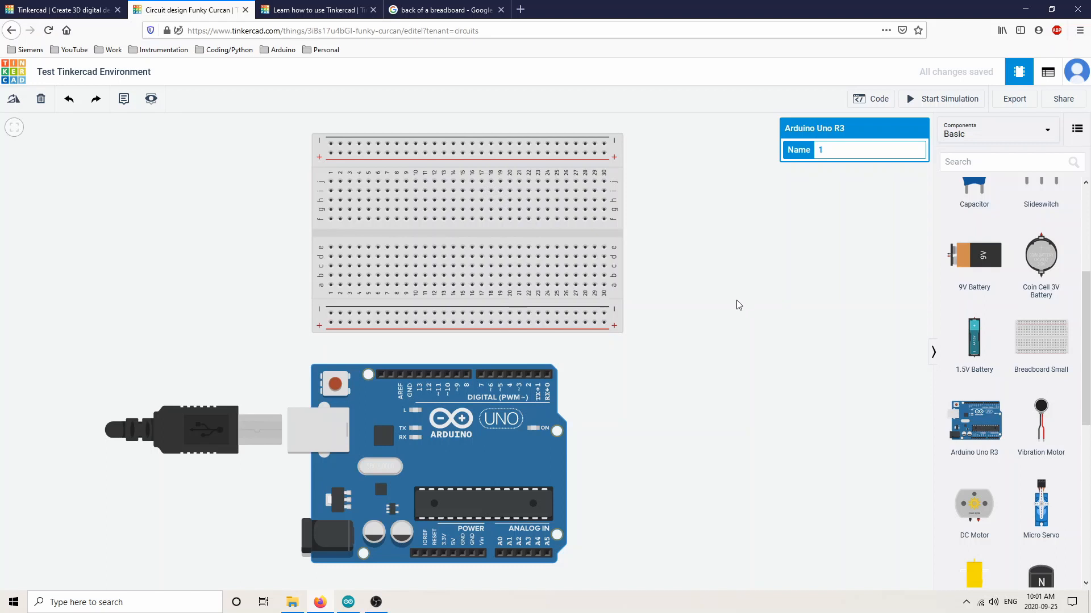
Run a straight wire from the Arduino's 5V pin to the breadboard's lower positive rail below column 30.
scroll(665, 322, down, 1)
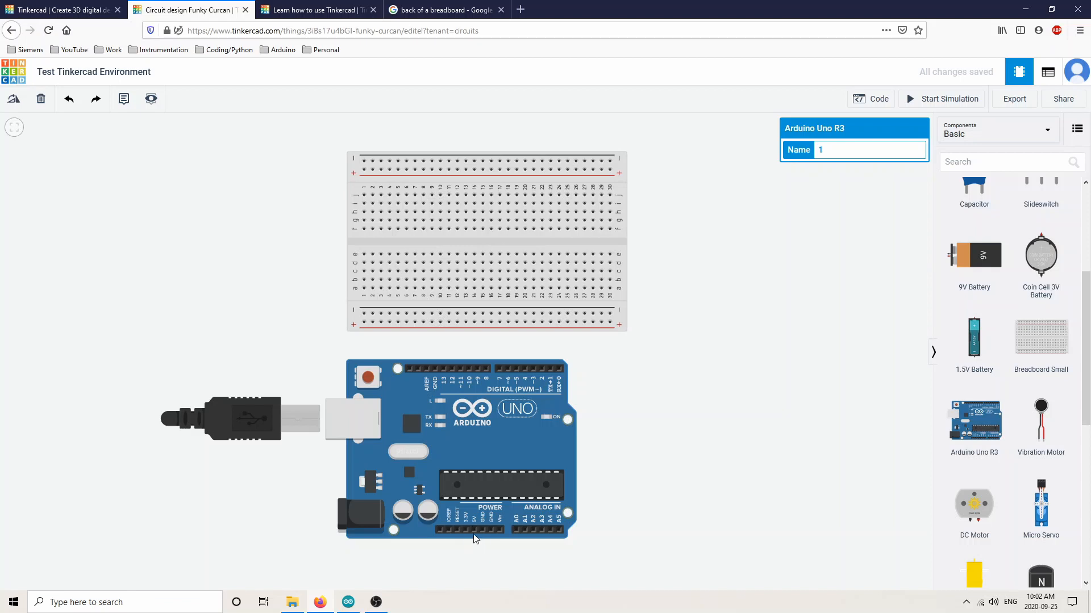
scroll(606, 484, up, 2)
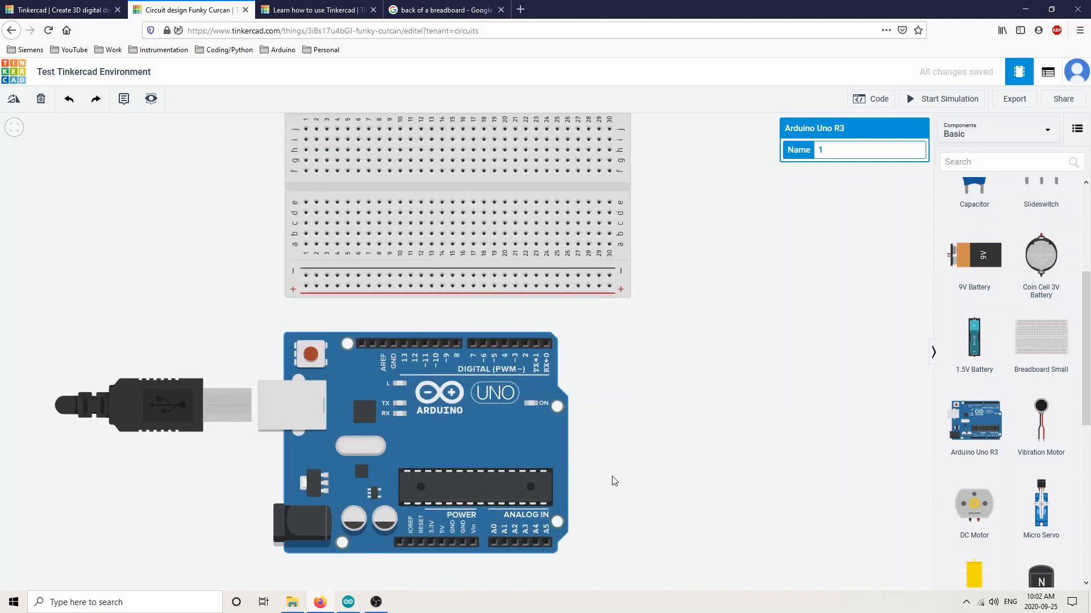
click(442, 541)
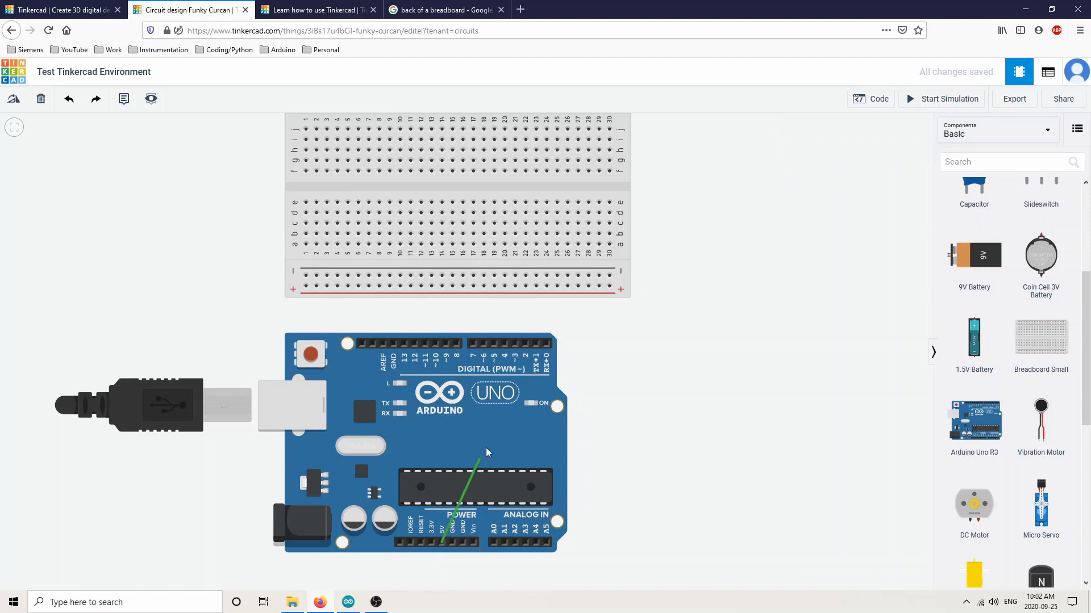
click(609, 289)
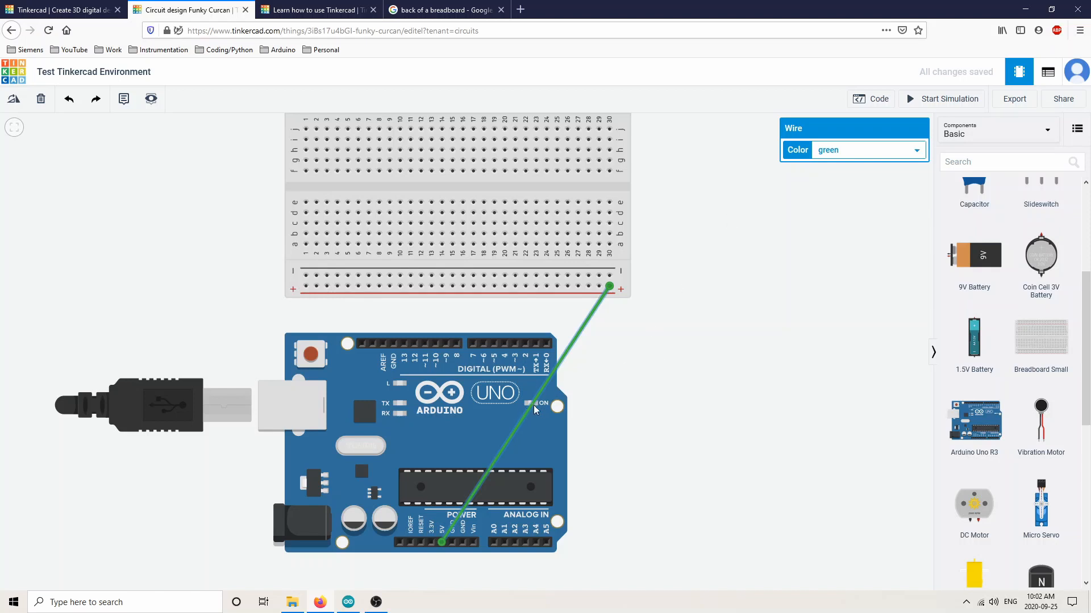
Move the Arduino up close beneath the breadboard with their left edges aligned, and delete the straight 5V wire.
drag(524, 412, 617, 447)
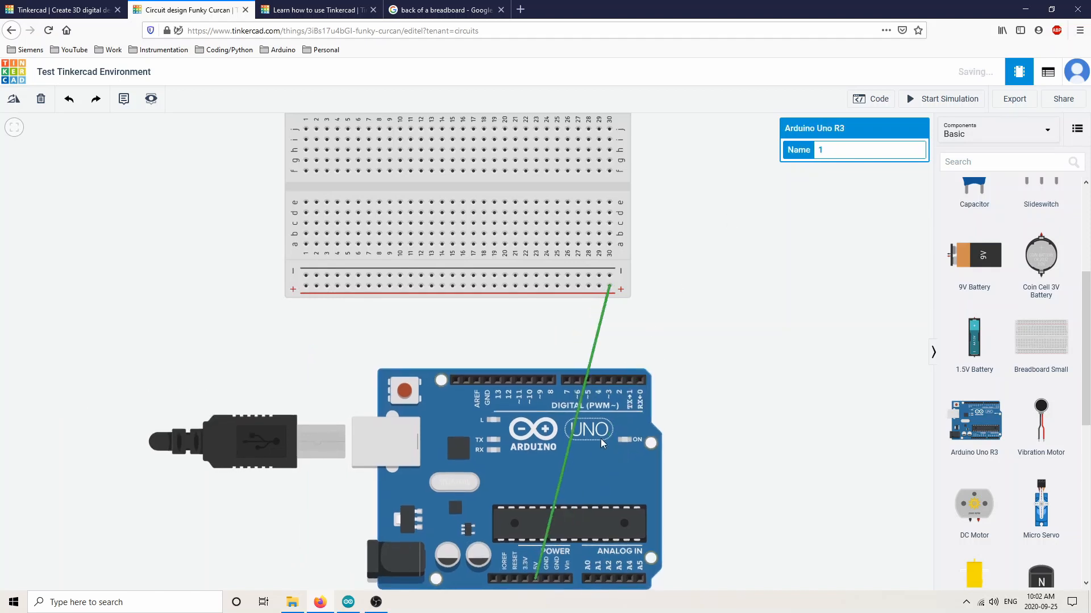
drag(486, 410, 386, 360)
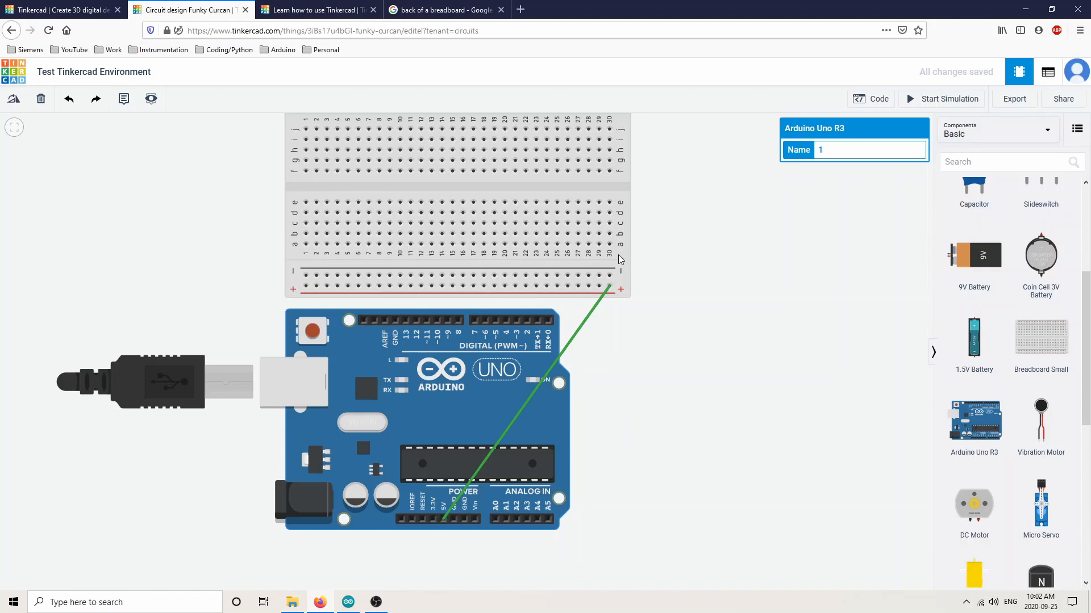
click(568, 344)
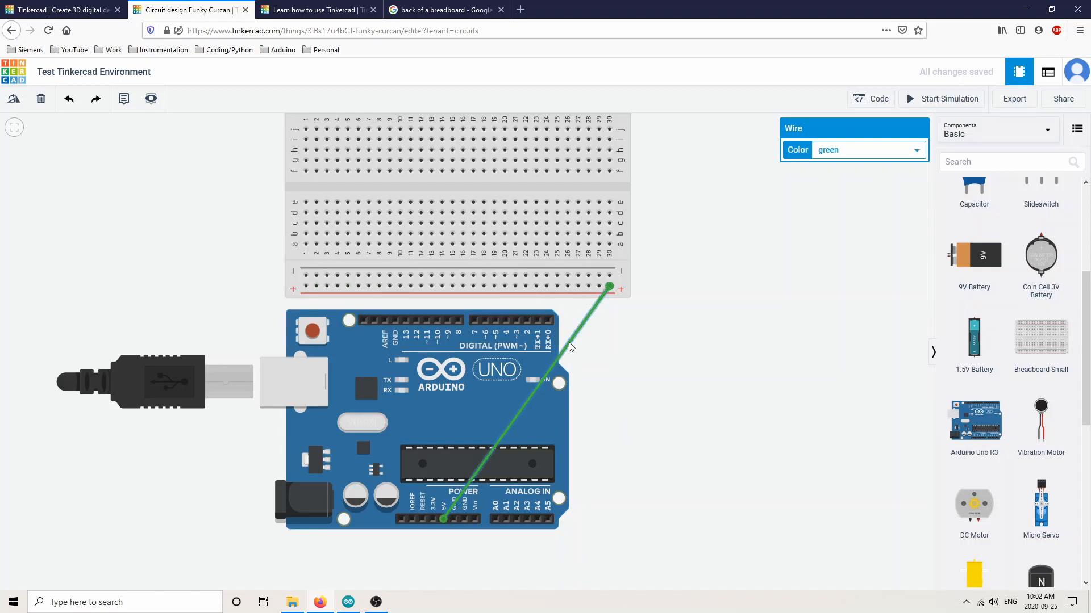
click(41, 100)
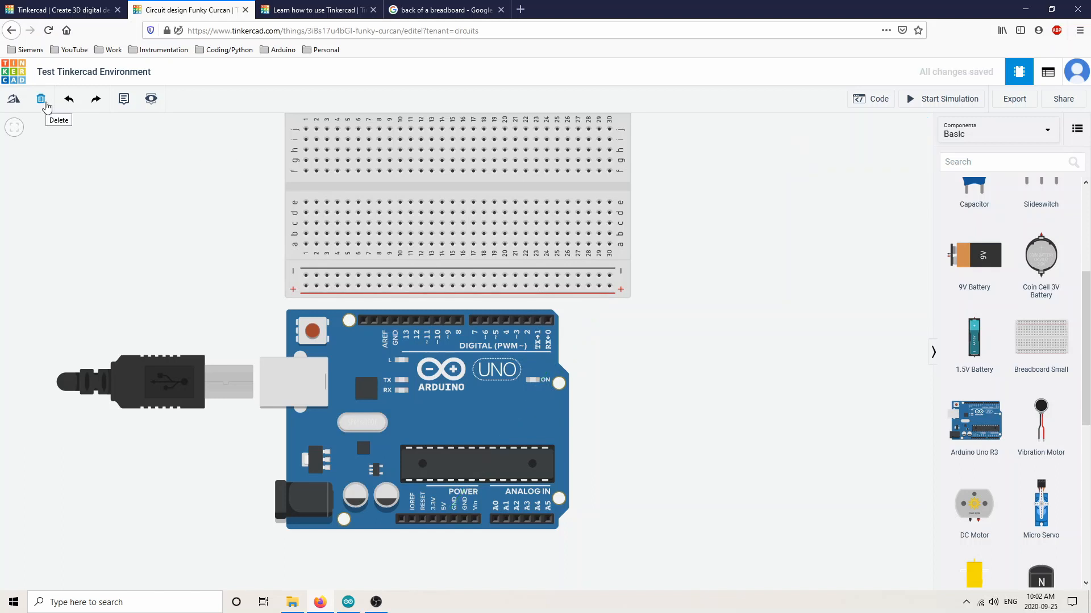
Wire 5V to the lower positive rail at column 30, routed below and around the Arduino, and straighten its vertical run.
click(443, 518)
click(446, 568)
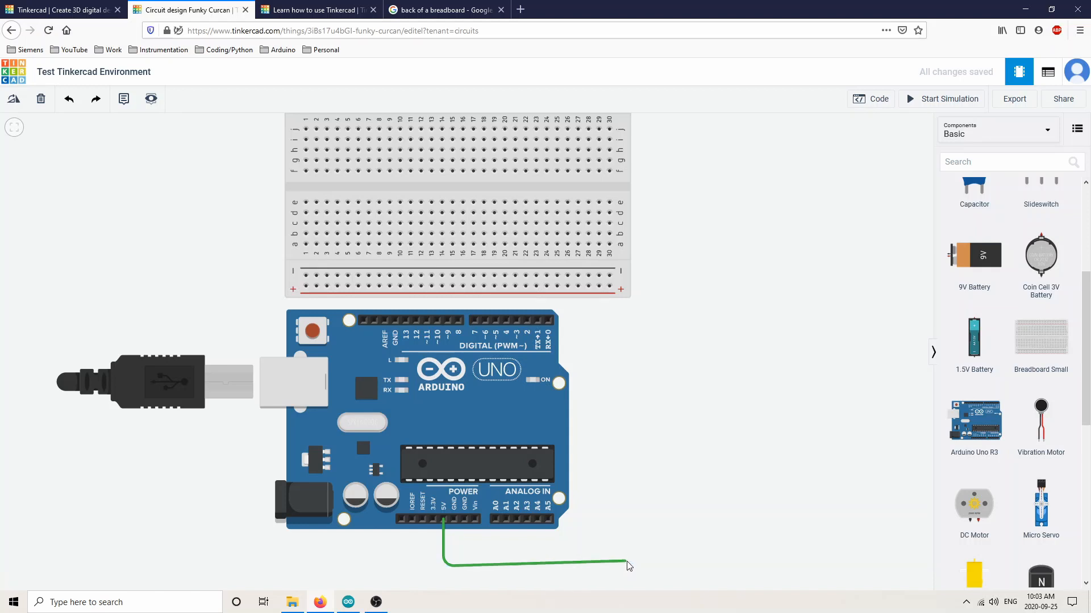
click(622, 566)
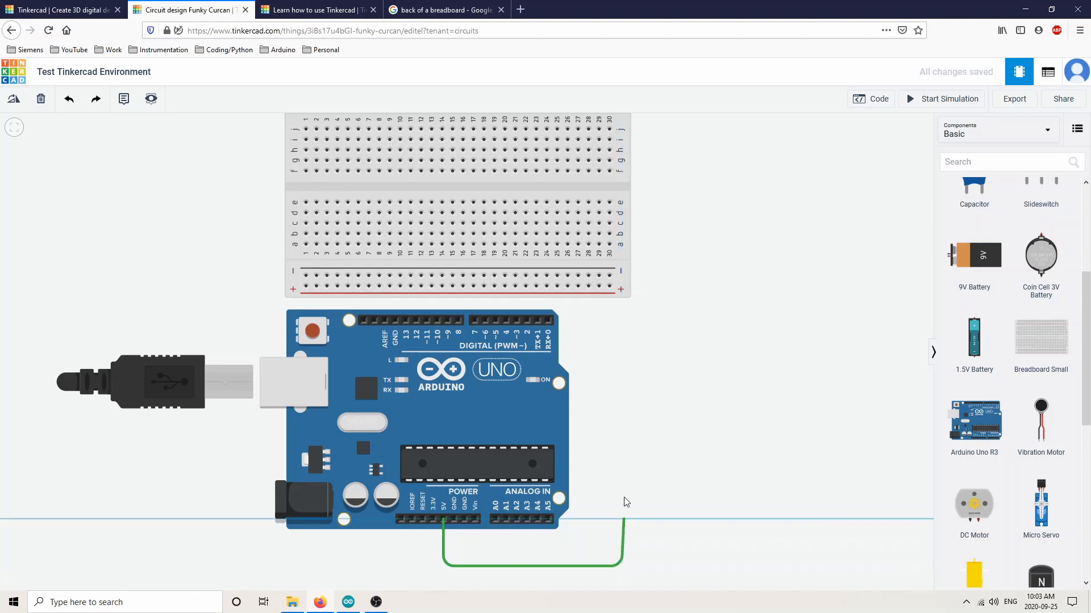
click(611, 291)
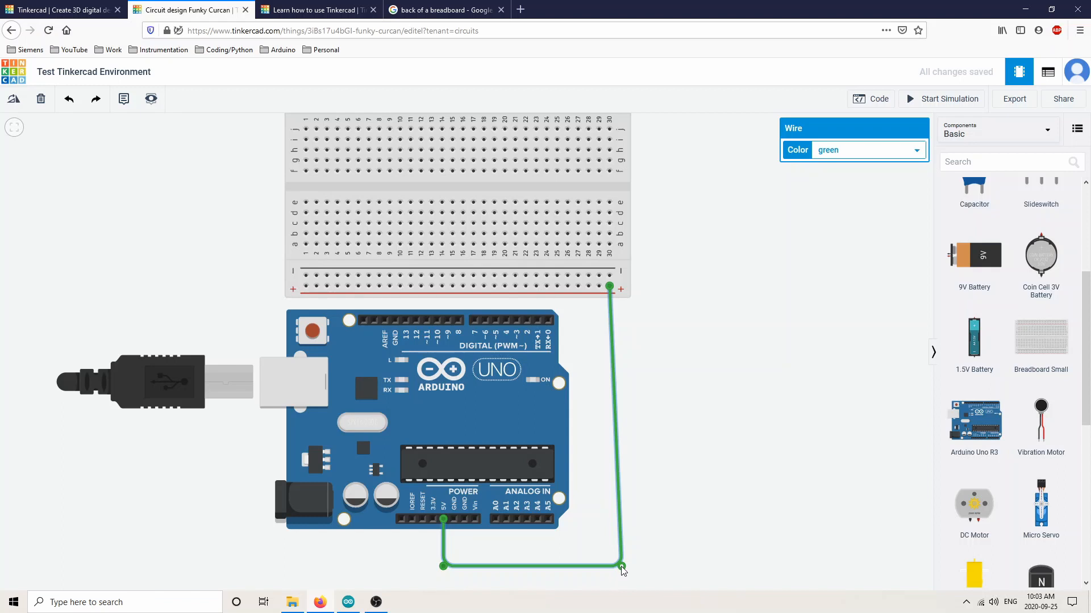
drag(621, 567, 612, 566)
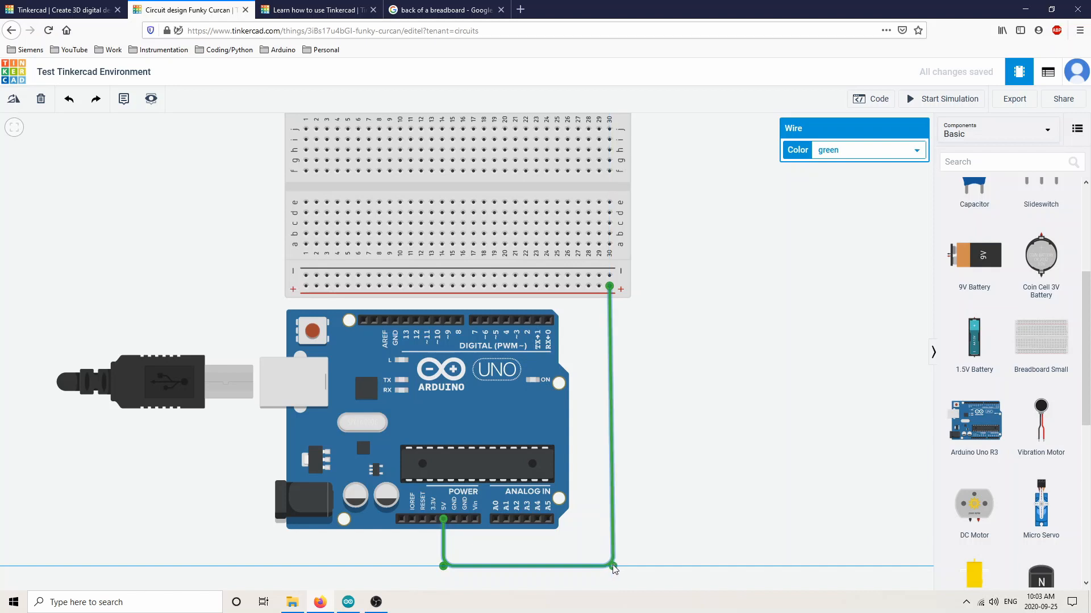
click(676, 517)
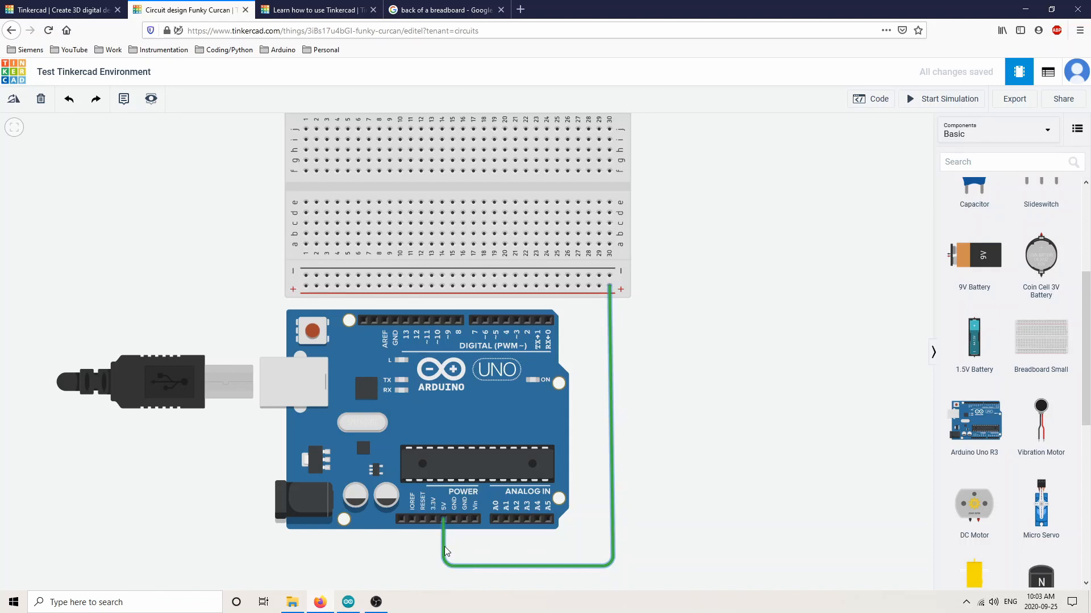
Try the available wire colours on the 5V wire and set it to red.
click(611, 466)
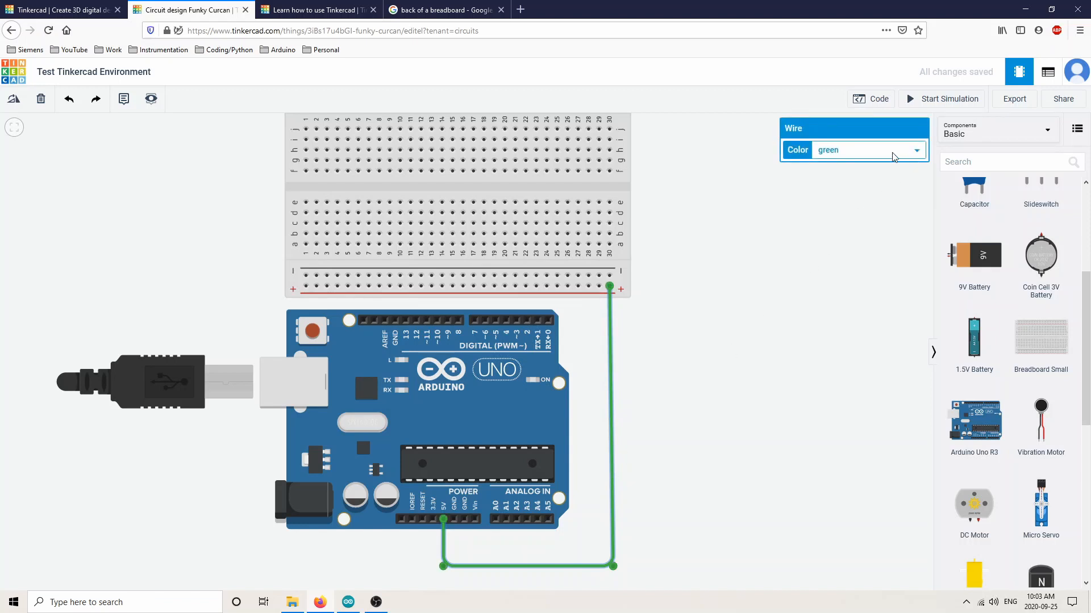
click(917, 152)
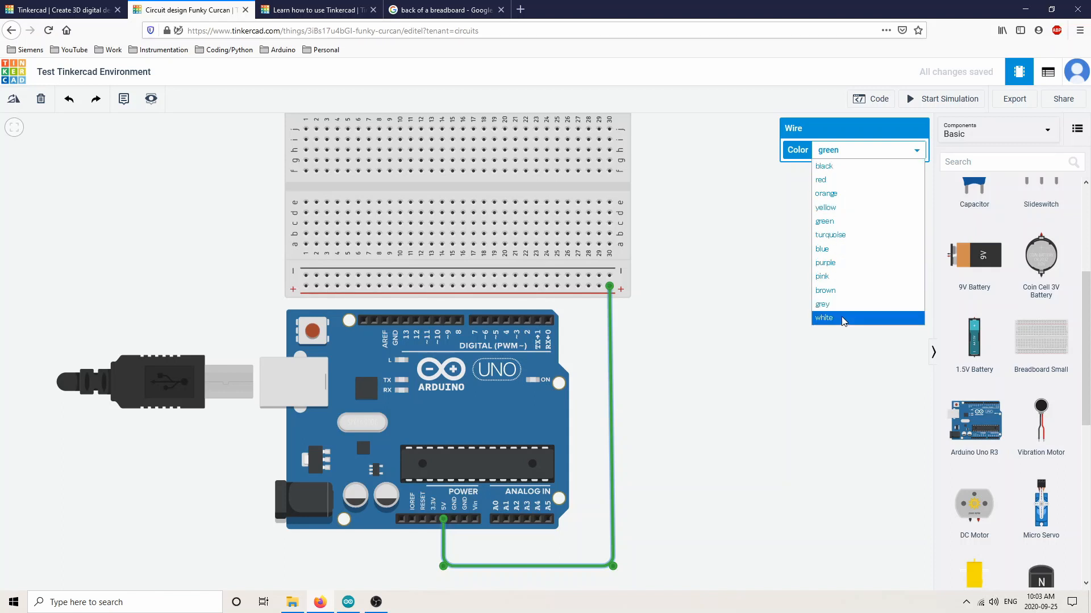
click(611, 349)
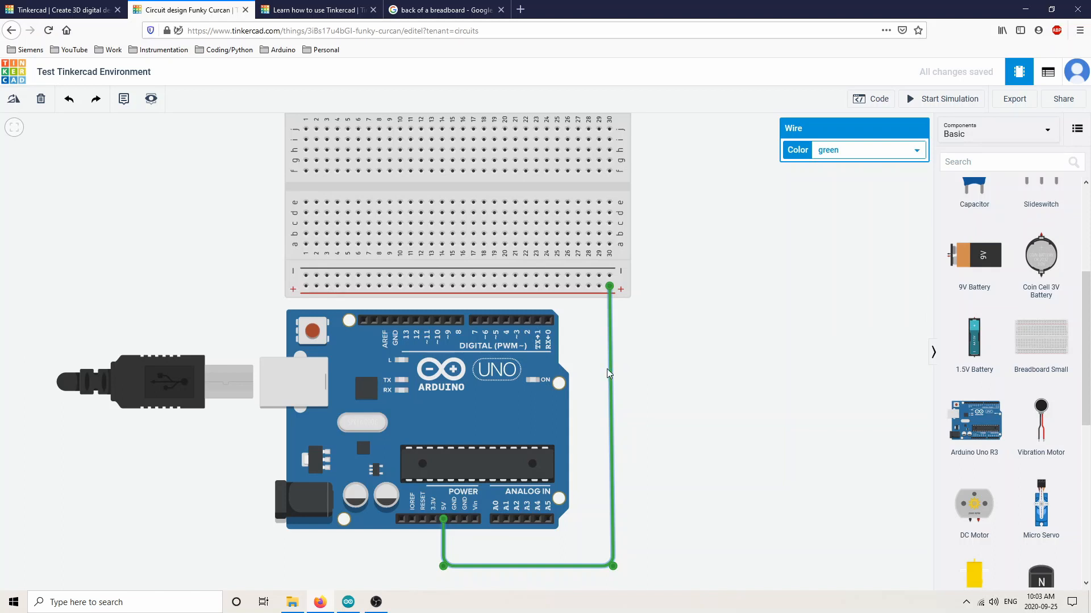
key(1)
key(2)
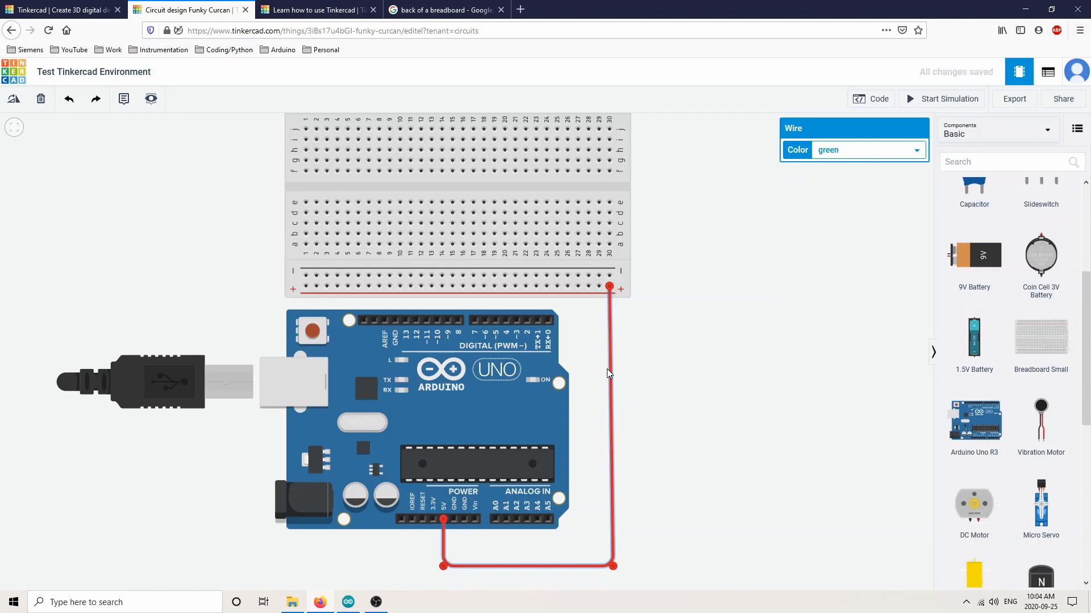
key(3)
key(4)
key(5)
key(6)
key(7)
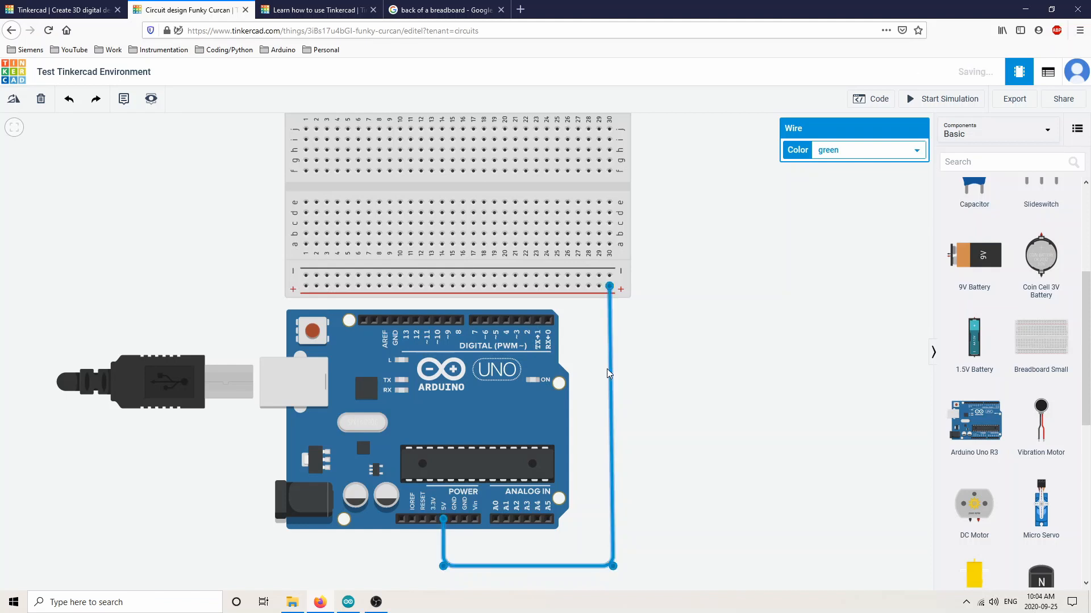
key(8)
key(9)
key(0)
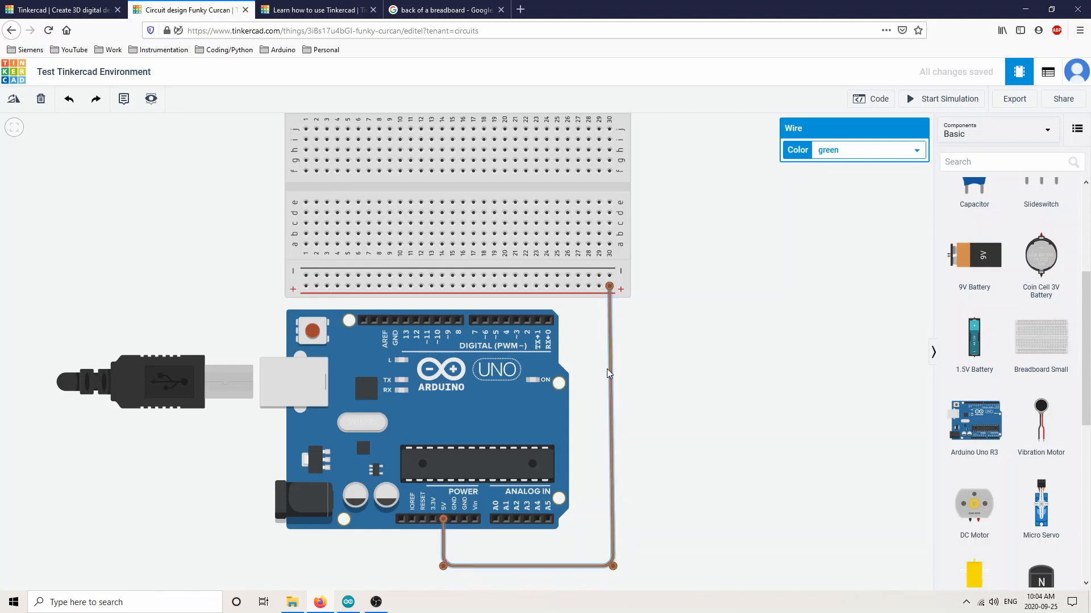
key(2)
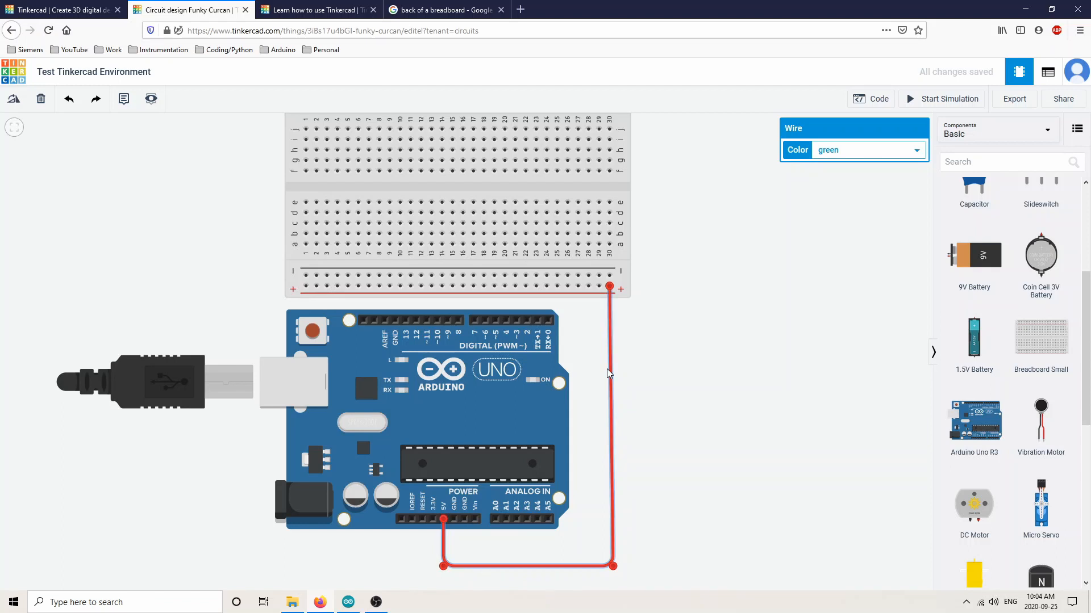
click(663, 376)
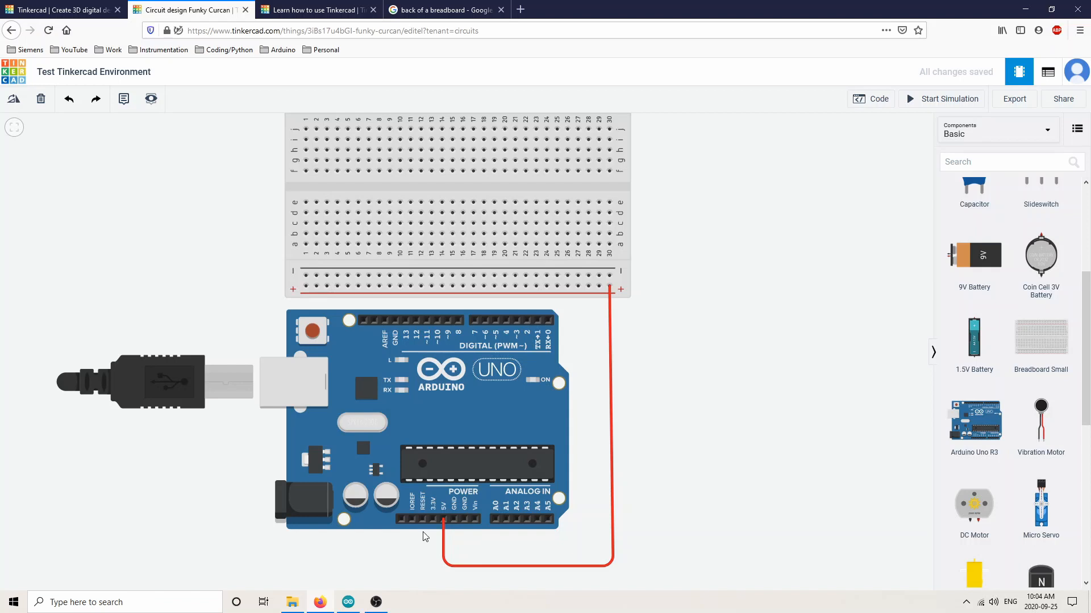
Wire the Arduino's GND pin to the lower negative rail at column 28, routed inside the 5V wire, and straighten its vertical run.
click(454, 522)
click(454, 553)
click(598, 552)
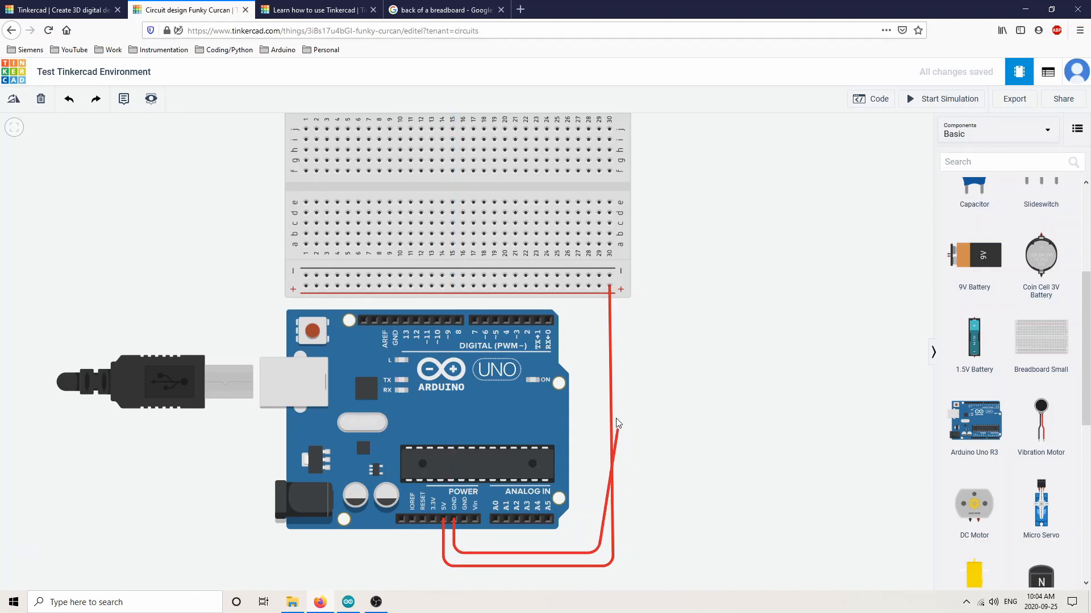
click(589, 276)
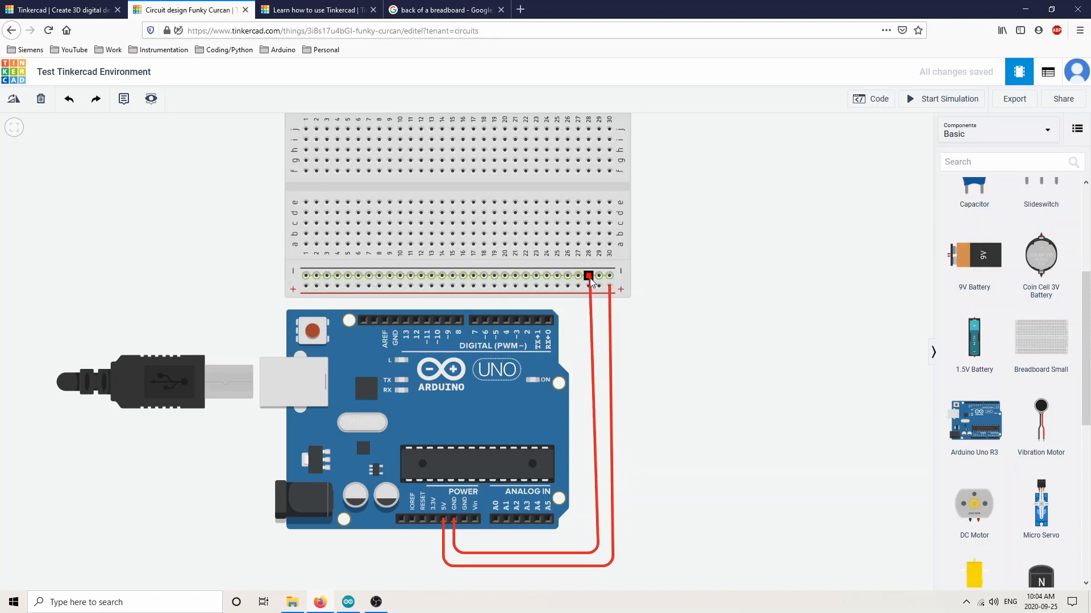
click(589, 278)
drag(599, 557, 592, 553)
click(714, 508)
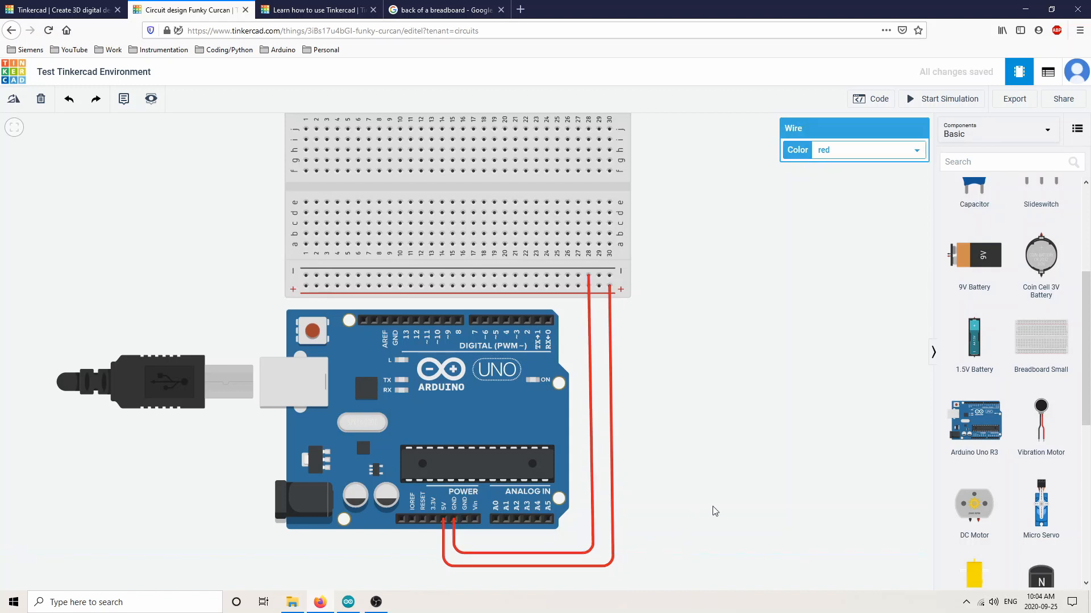
Set the colour of the GND wire to black.
click(593, 515)
click(918, 150)
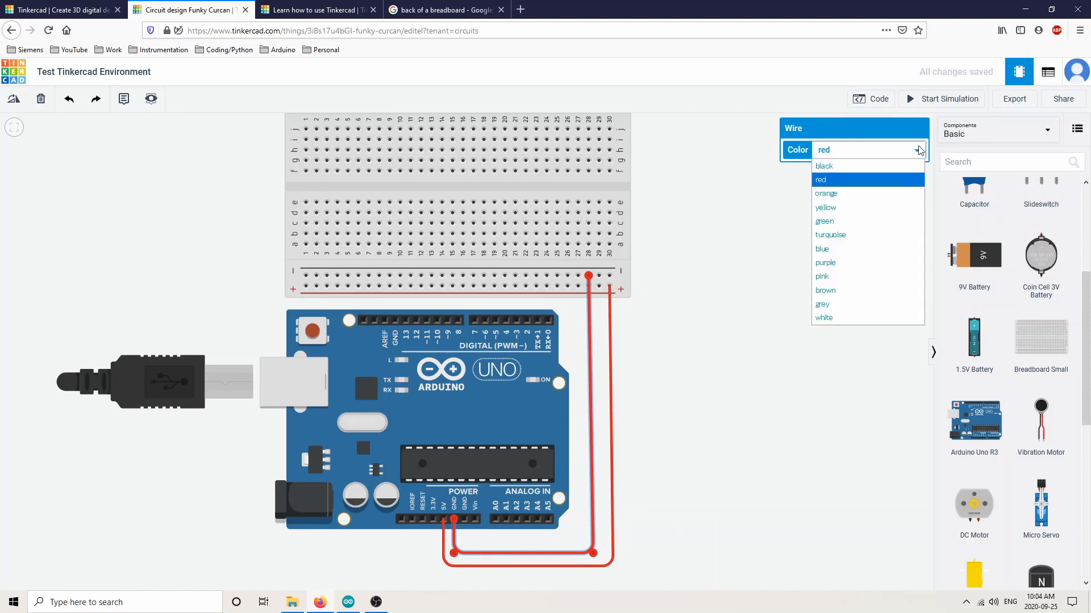
click(850, 173)
click(792, 246)
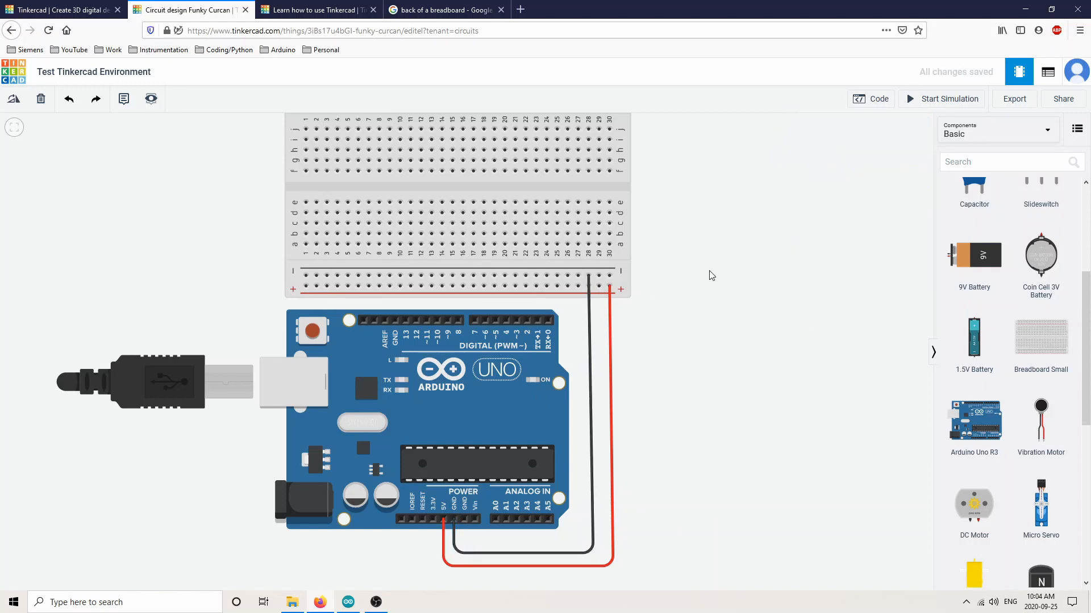
scroll(710, 273, down, 3)
scroll(710, 273, up, 3)
scroll(711, 277, down, 1)
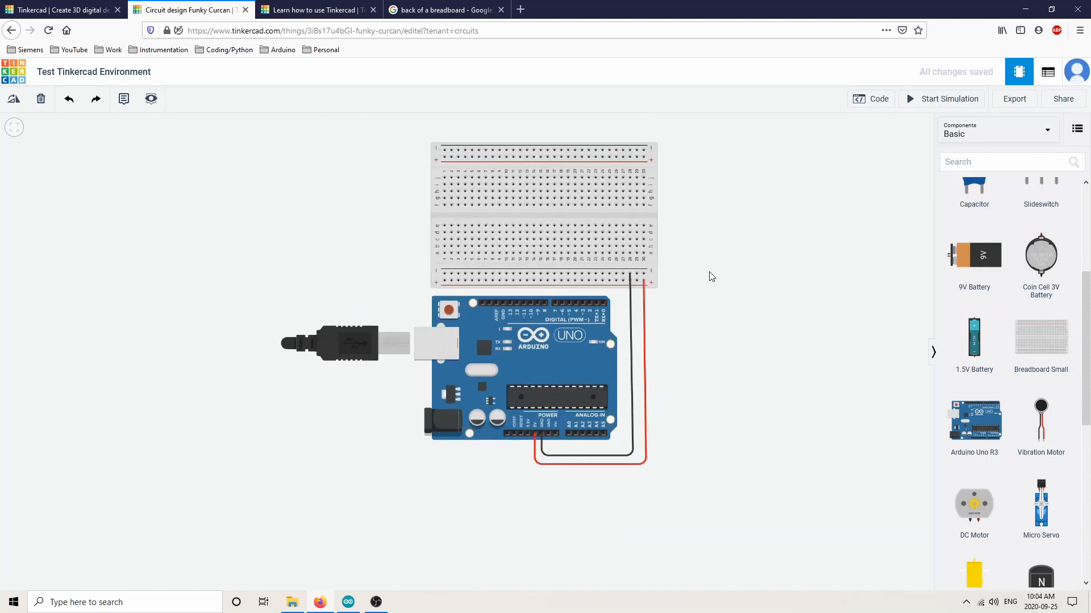
drag(360, 142, 297, 161)
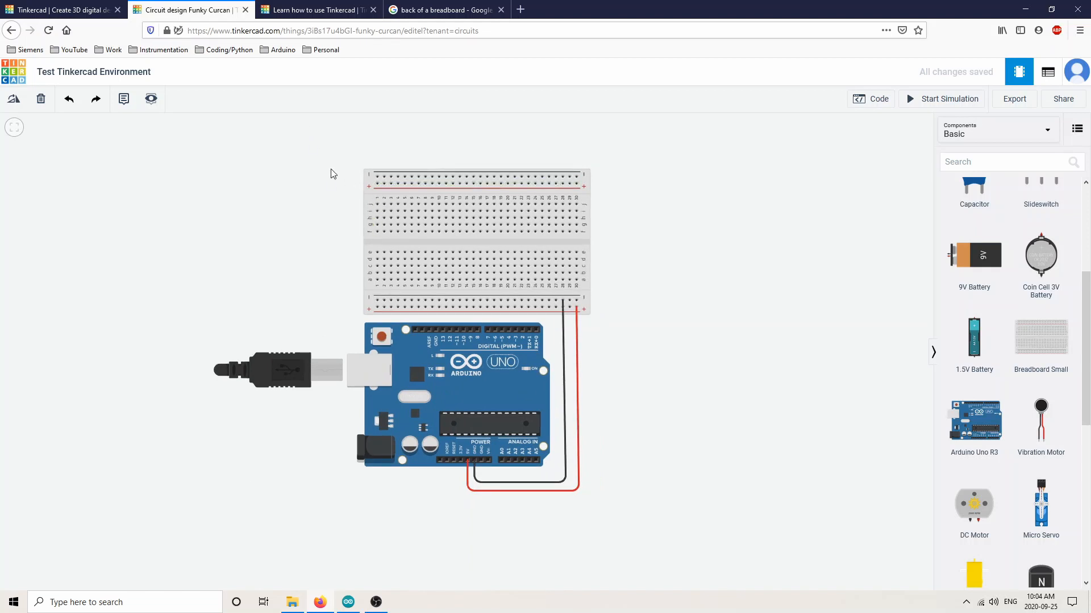
Add an LED to the breadboard with its cathode in hole e11 and its anode in column 12.
drag(333, 174, 439, 179)
drag(357, 153, 321, 158)
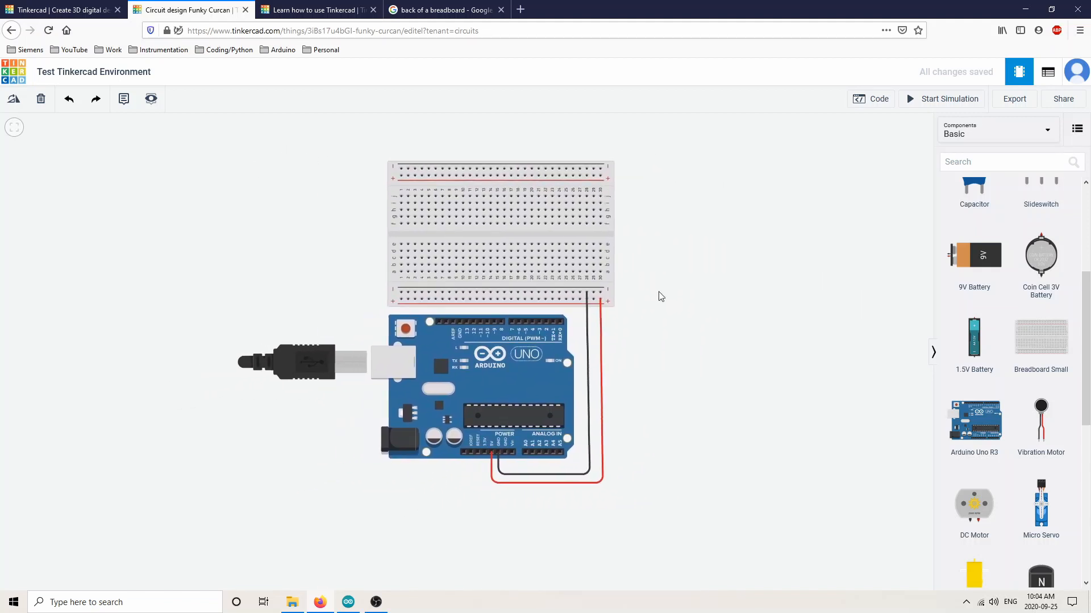
scroll(747, 312, up, 2)
scroll(694, 376, up, 2)
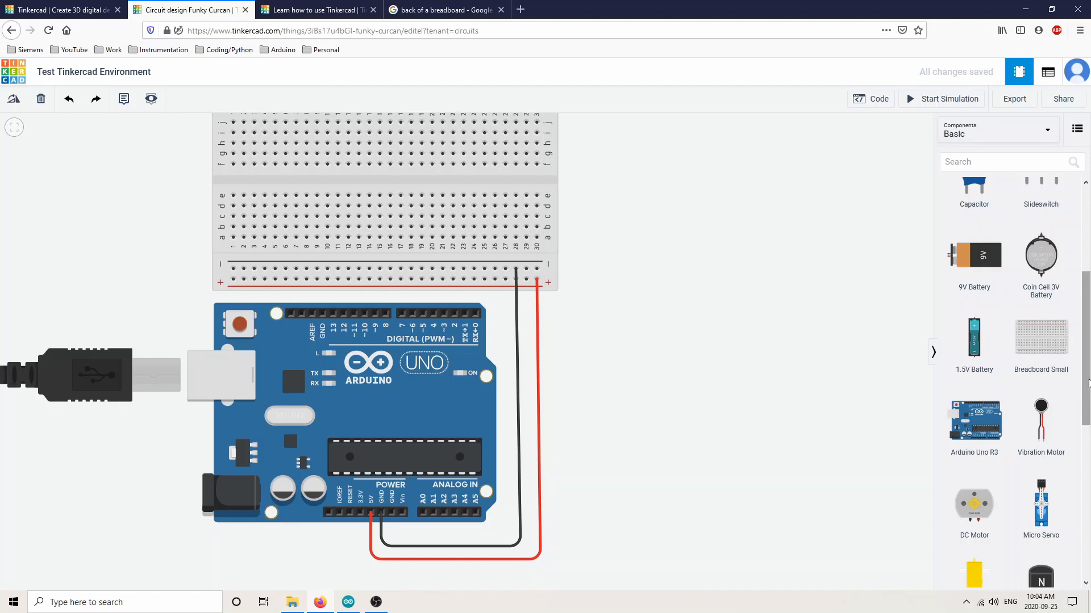
drag(1088, 384, 1088, 297)
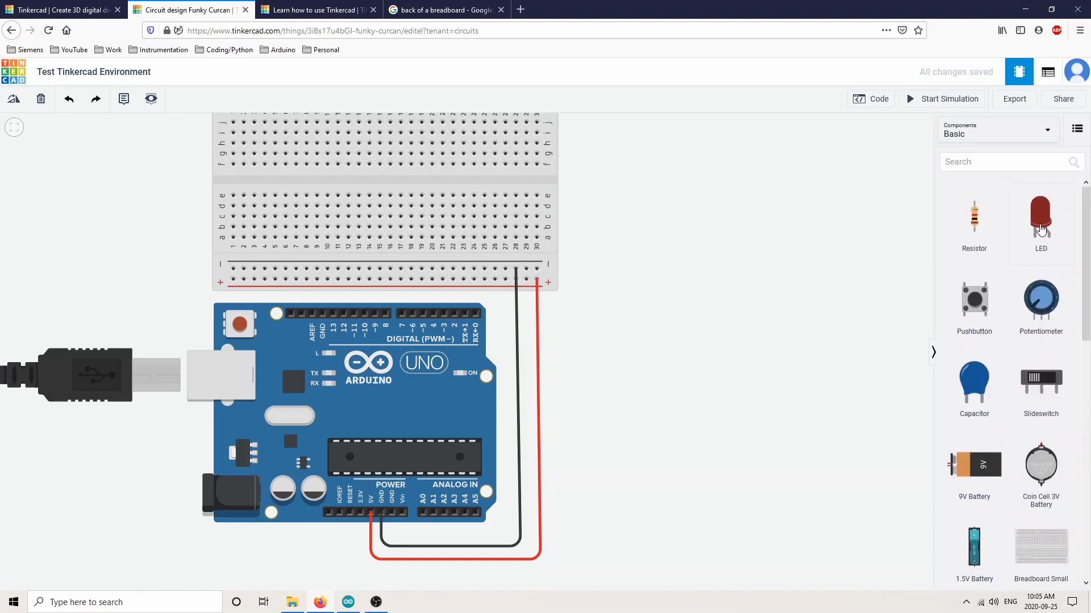
drag(1041, 229, 366, 210)
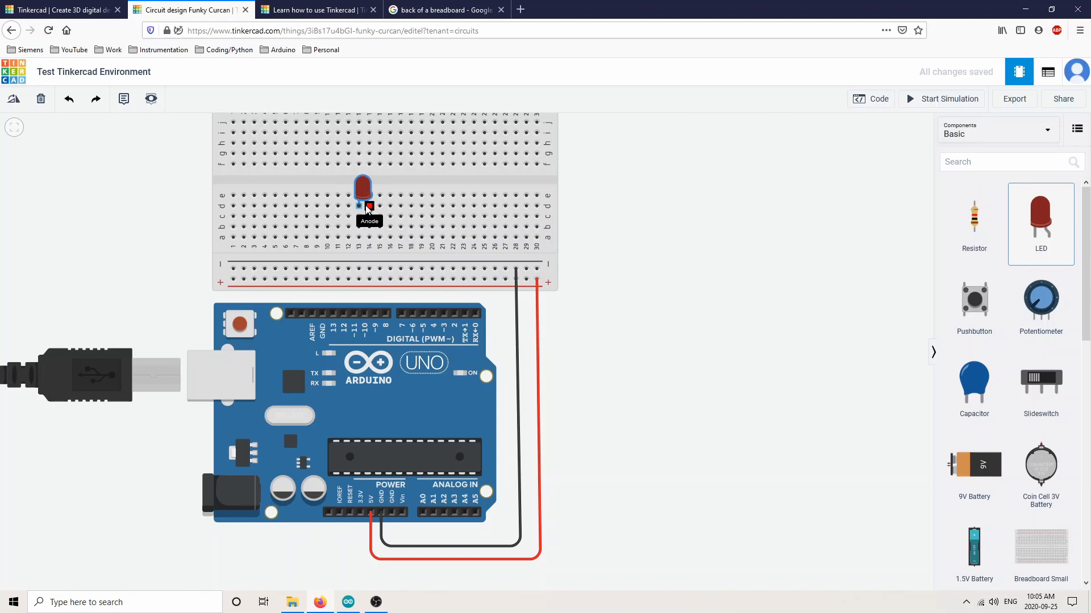
mouse_move(366, 210)
mouse_down()
mouse_move(381, 255)
mouse_move(354, 259)
mouse_move(349, 202)
mouse_up()
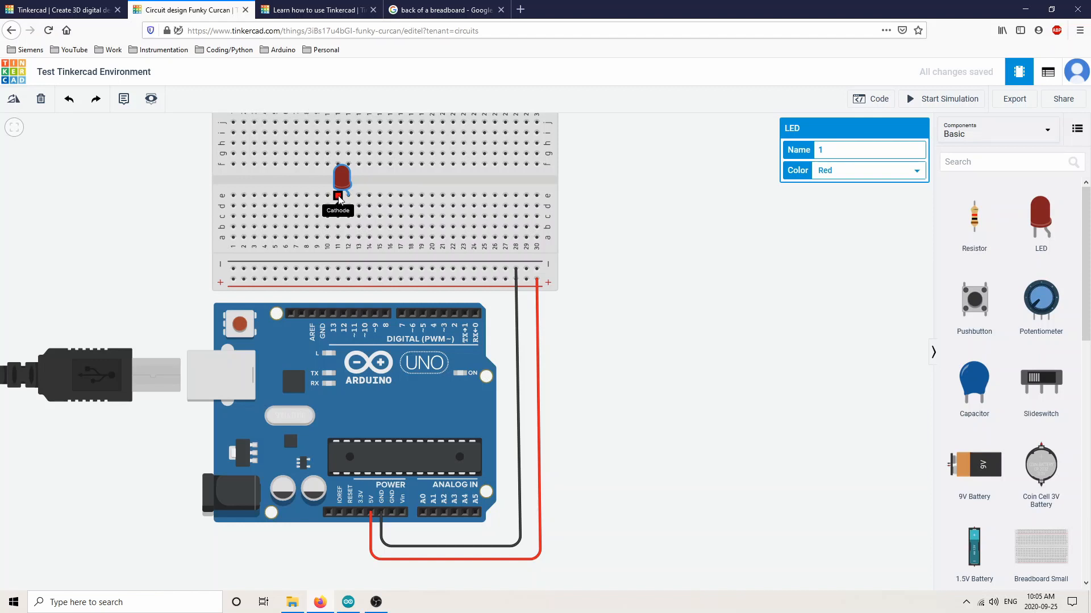
click(627, 260)
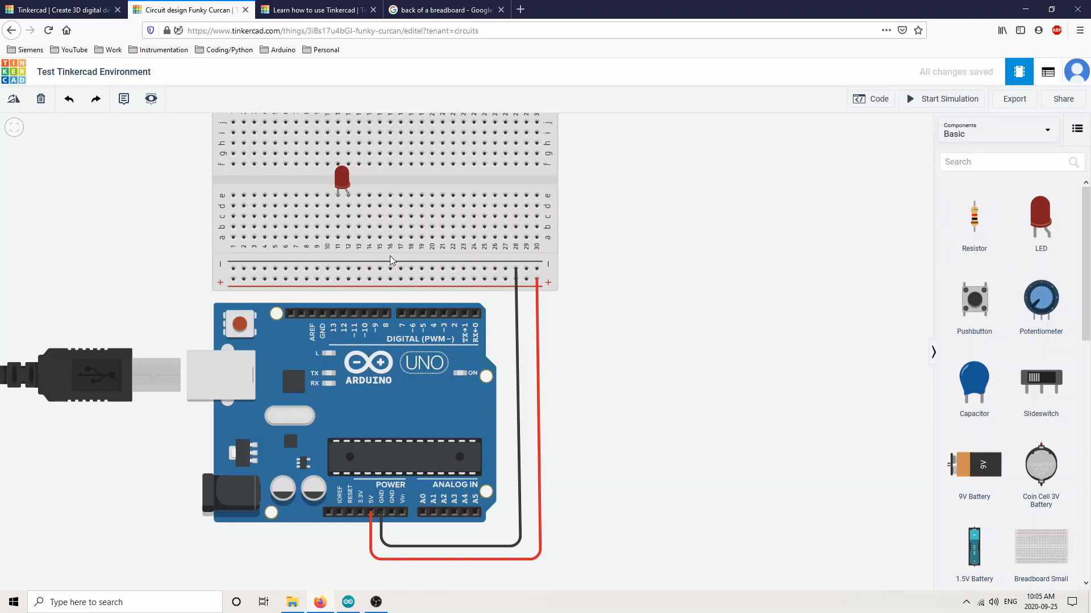
Add a resistor below the LED, running vertically from hole b11 to the lower negative rail.
drag(982, 217, 338, 256)
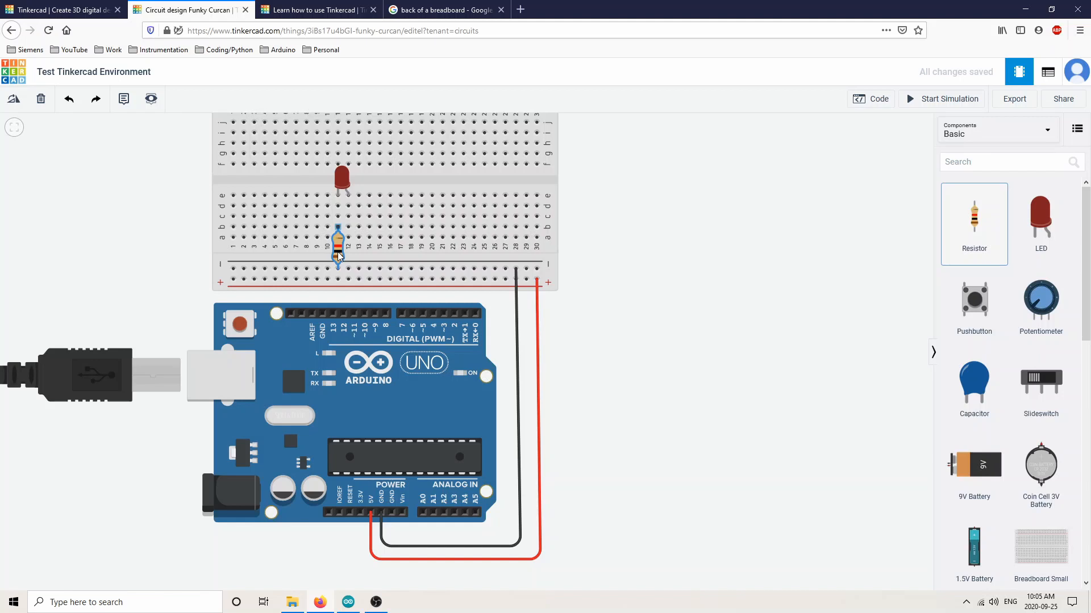
drag(338, 256, 338, 256)
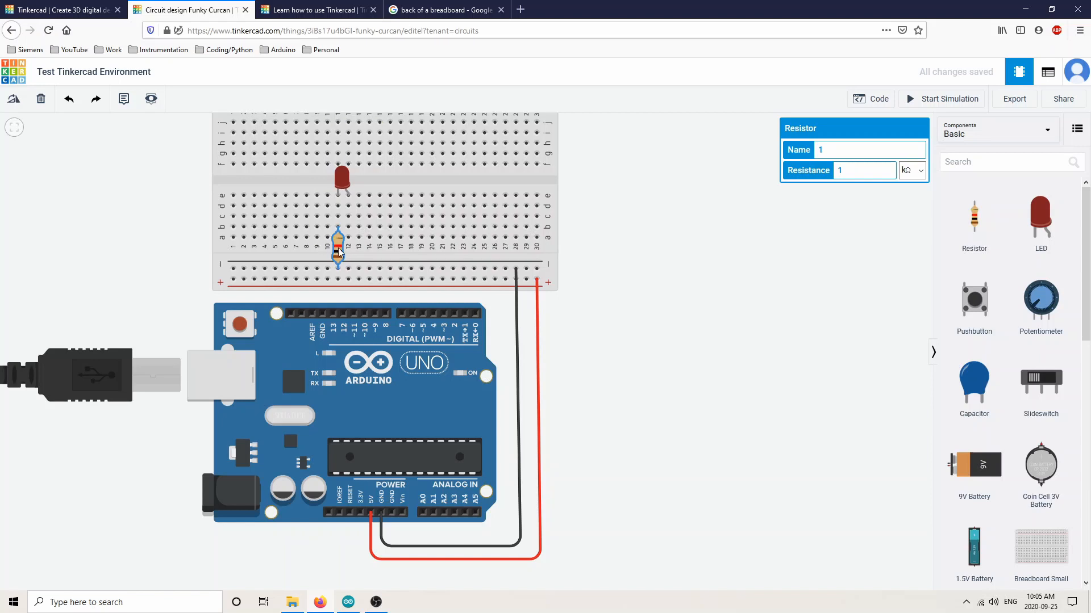
drag(339, 251, 348, 250)
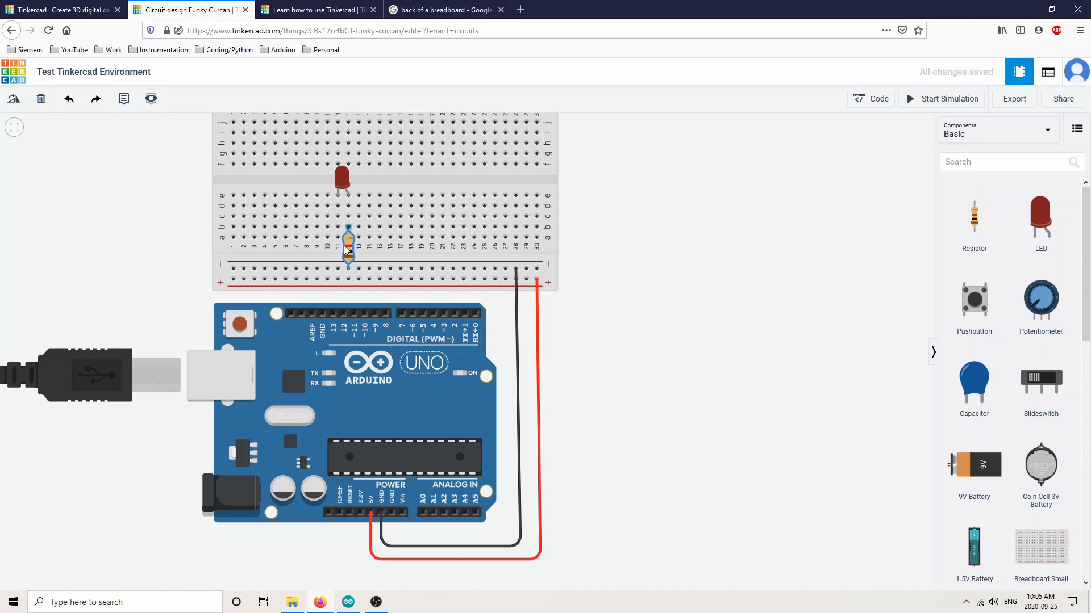
drag(352, 246, 342, 246)
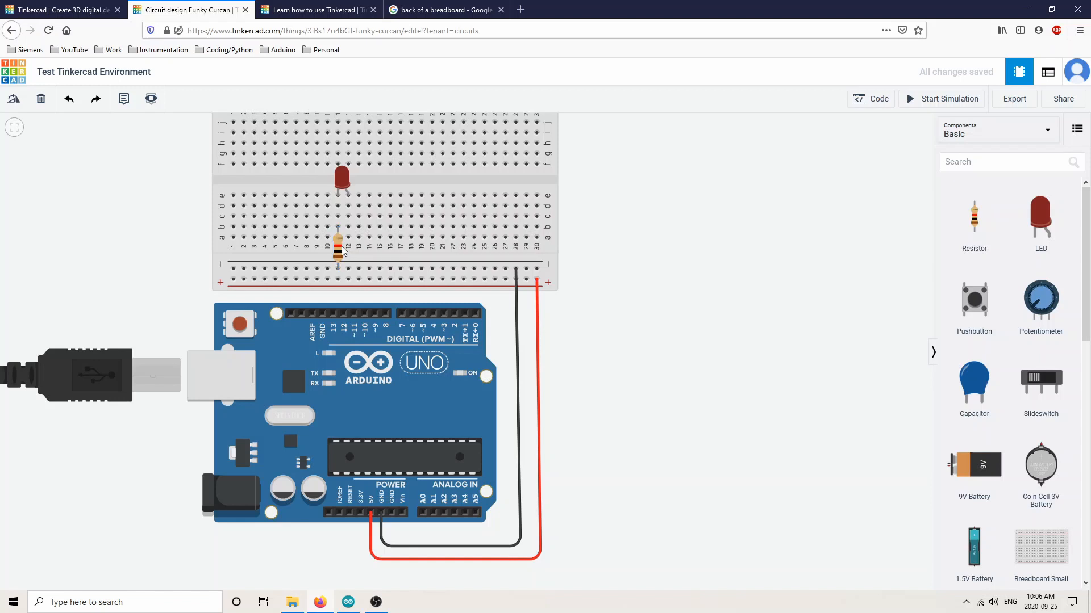
Set the resistor's resistance to 220 Ω.
click(339, 252)
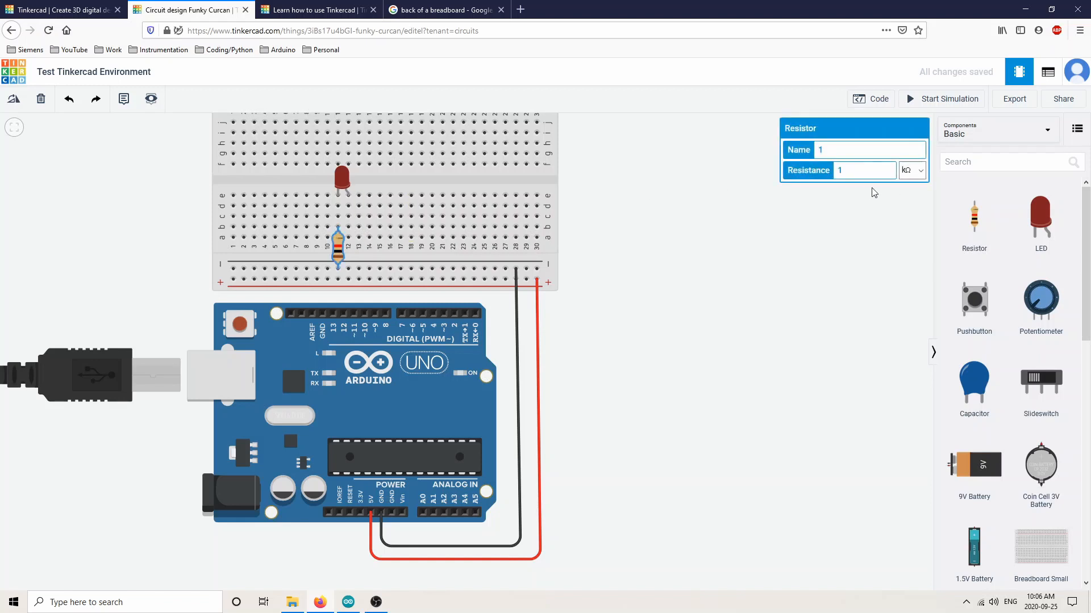
click(920, 172)
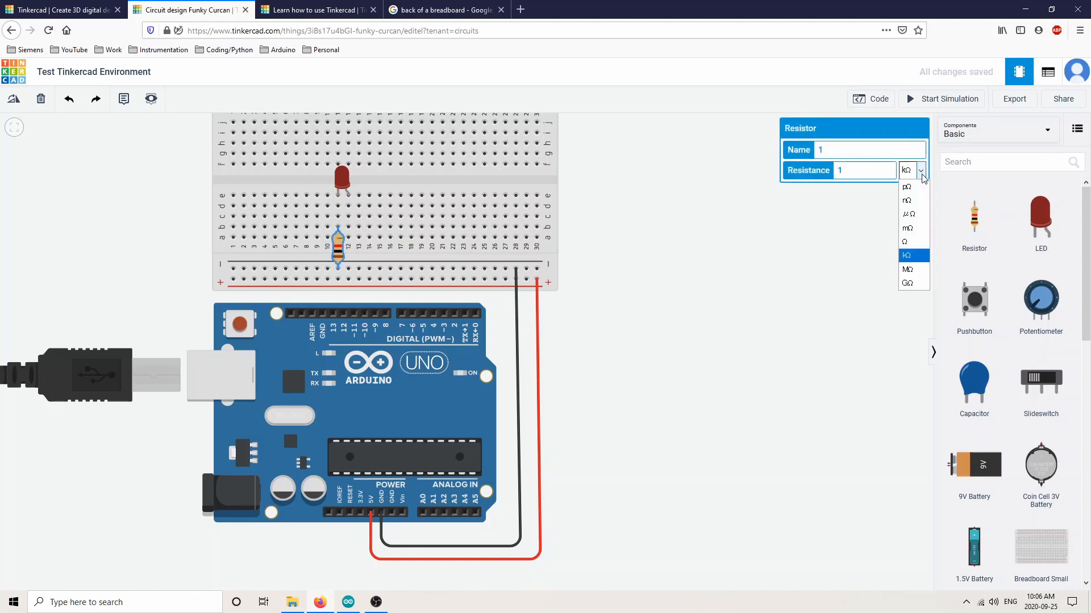
click(905, 242)
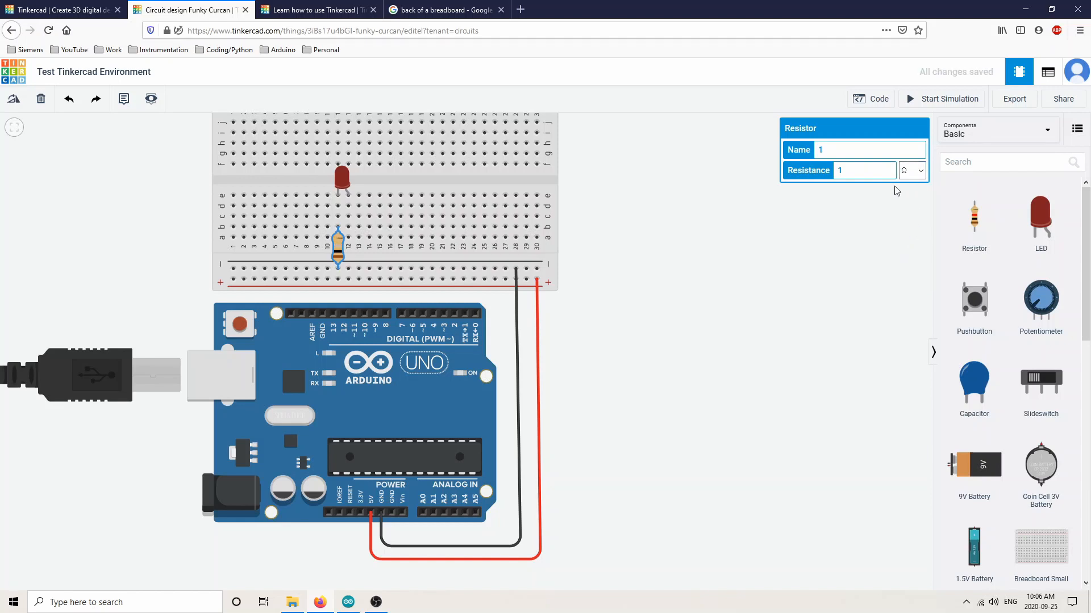
click(874, 173)
double_click(874, 173)
text(220)
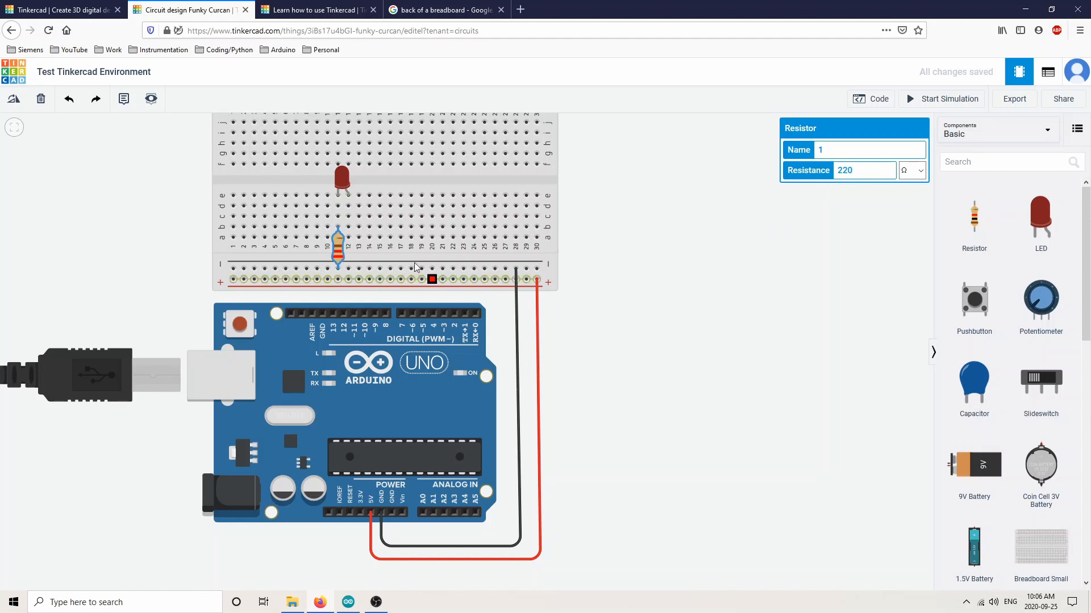
click(453, 263)
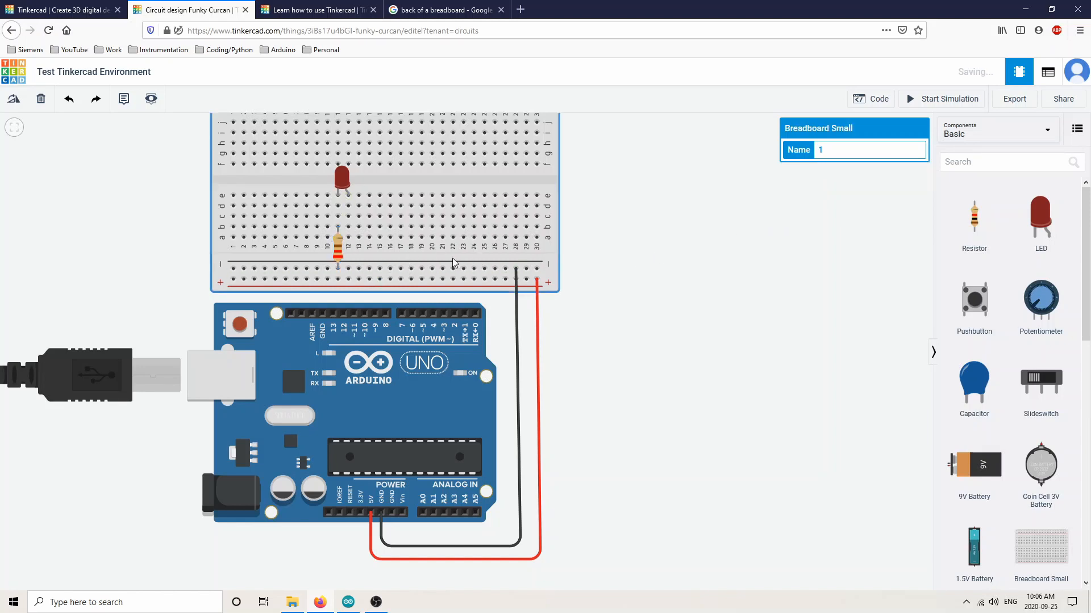
Try a resistance of 330 Ω on the resistor and return it to 220 Ω.
scroll(453, 263, up, 5)
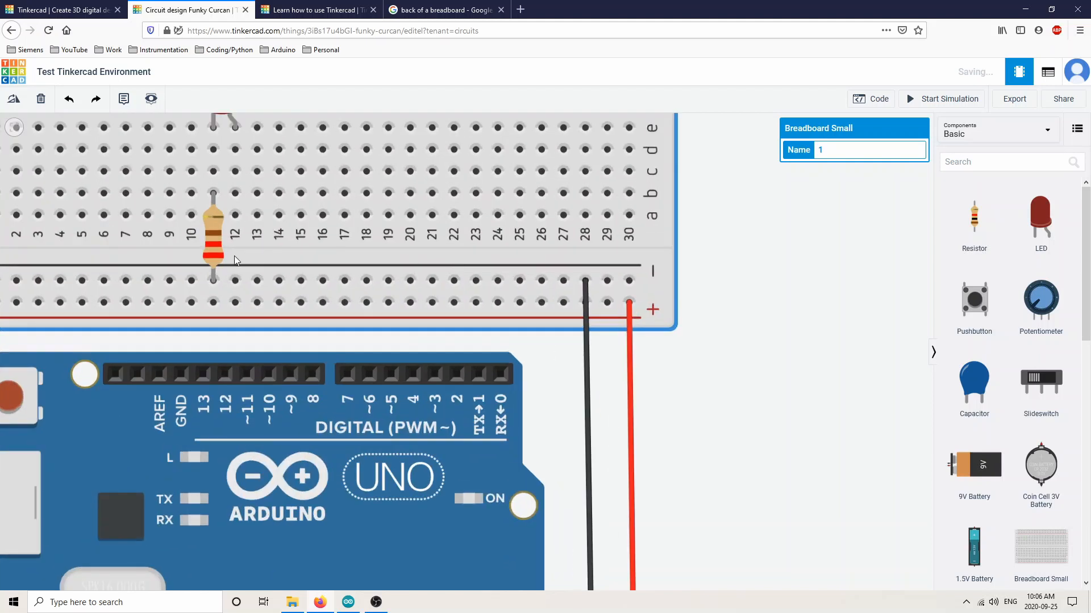
click(218, 257)
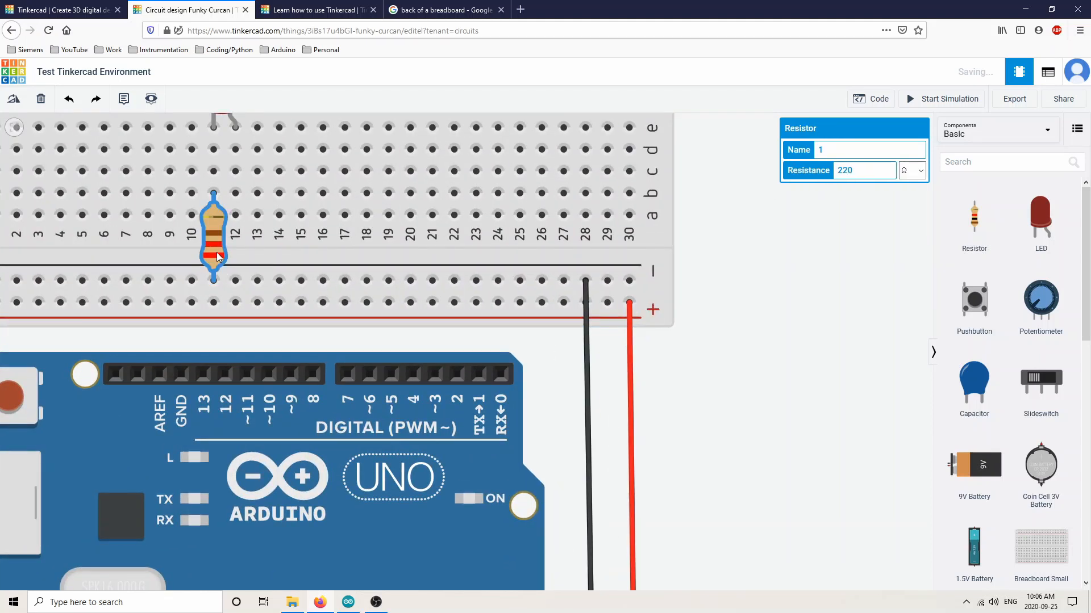
drag(859, 171, 824, 174)
text(330)
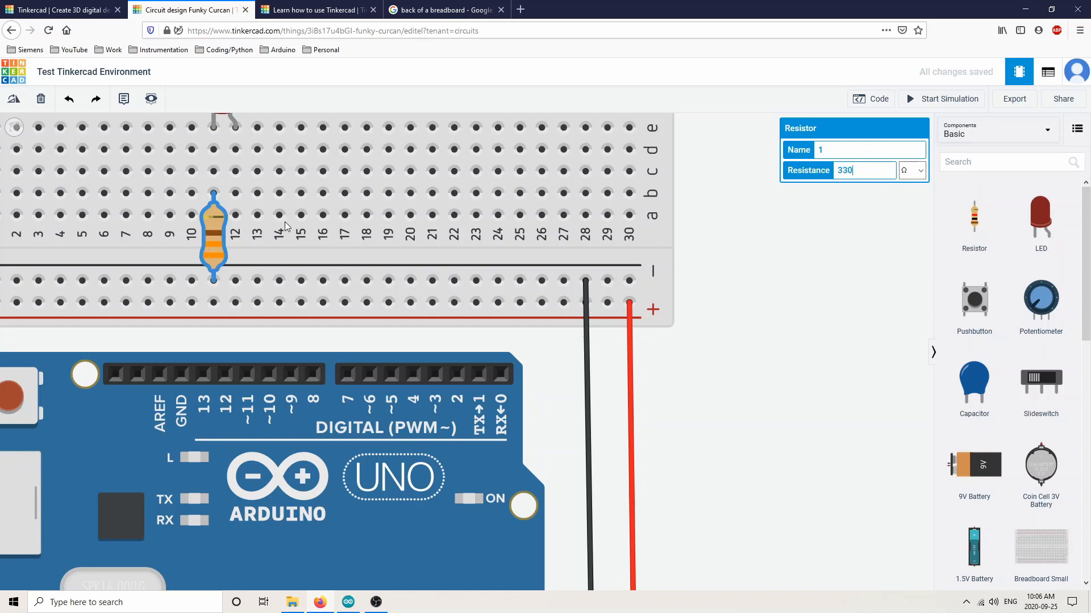
drag(883, 166, 827, 177)
text(220)
click(815, 227)
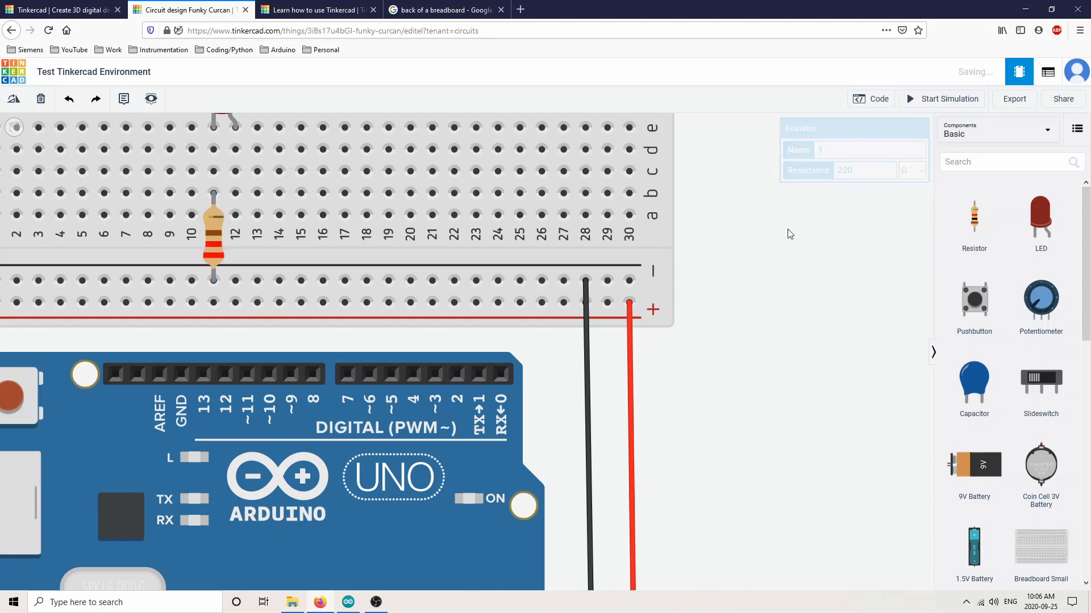
Nudge the breadboard slightly upward and wire Arduino pin 13 to hole a12, bending the wire in the gap between the two boards.
scroll(248, 236, down, 1)
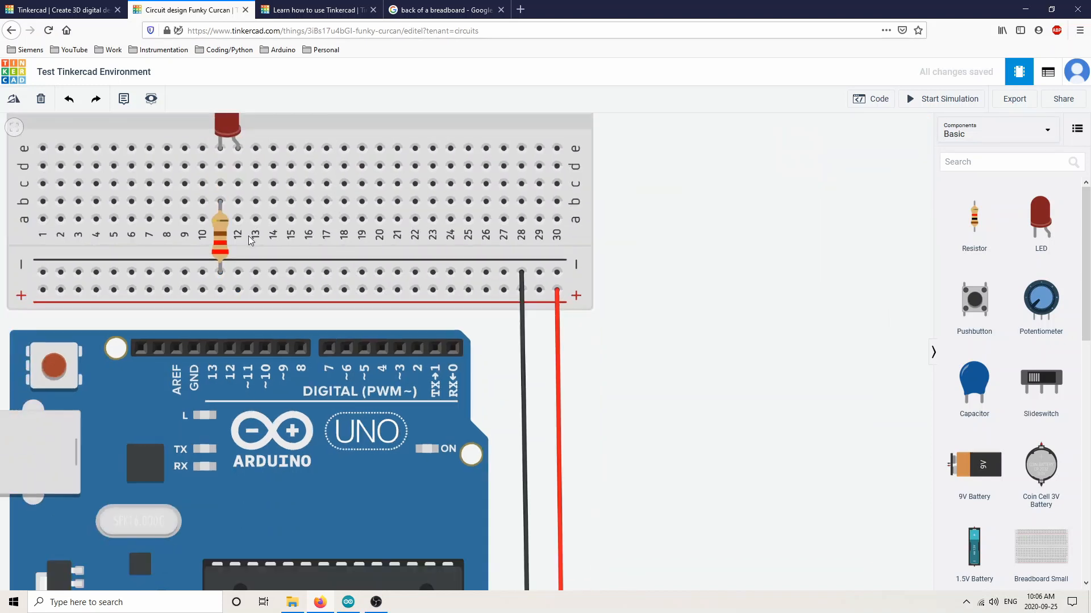
scroll(247, 236, down, 1)
scroll(247, 236, down, 1)
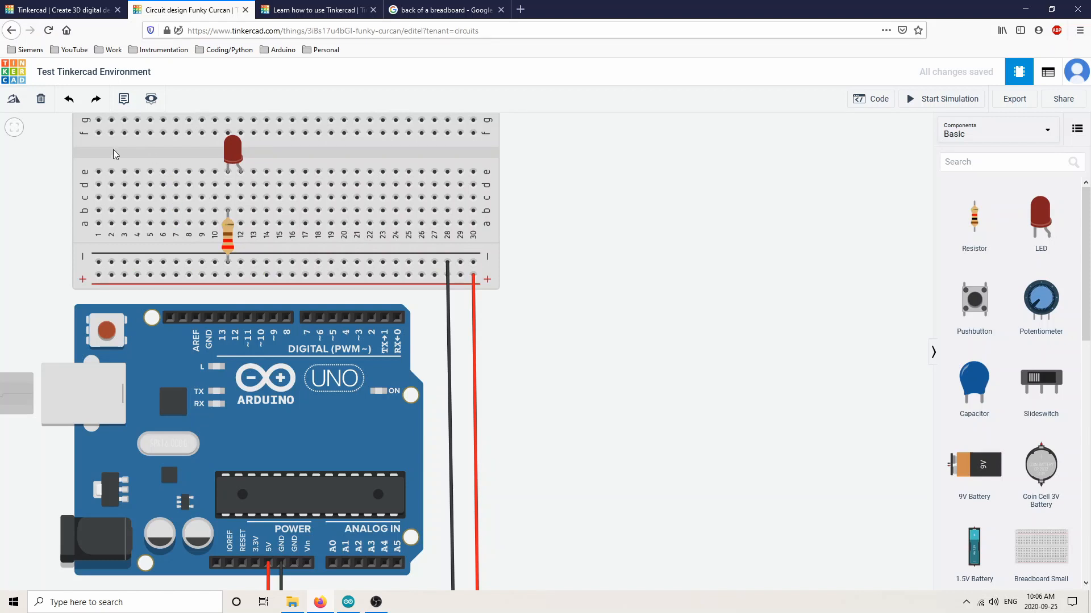
mouse_move(138, 142)
mouse_down()
mouse_move(100, 141)
mouse_move(150, 138)
mouse_move(138, 141)
mouse_up()
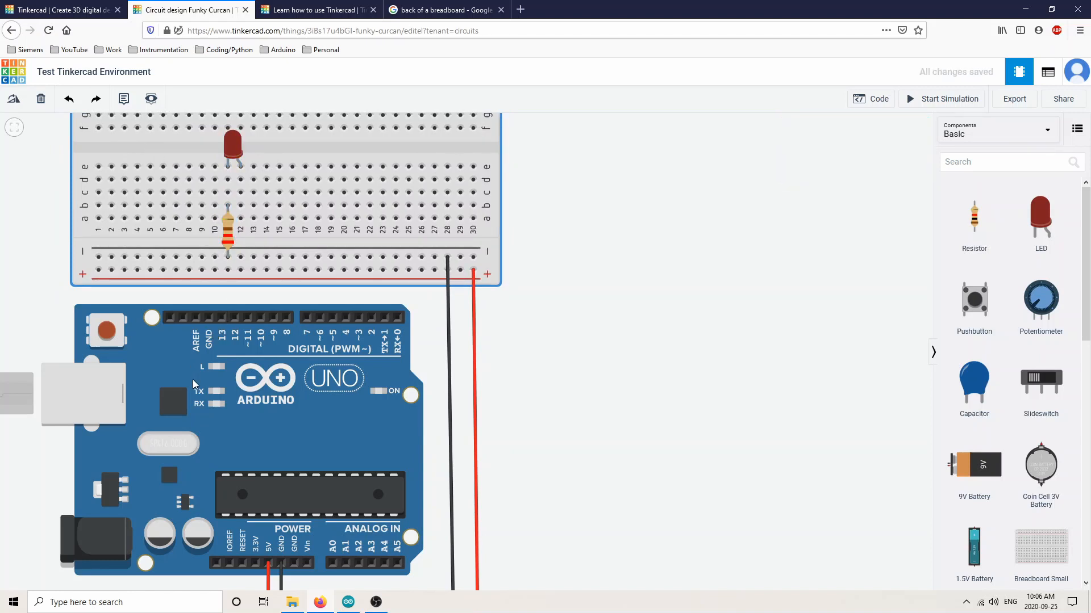
click(222, 318)
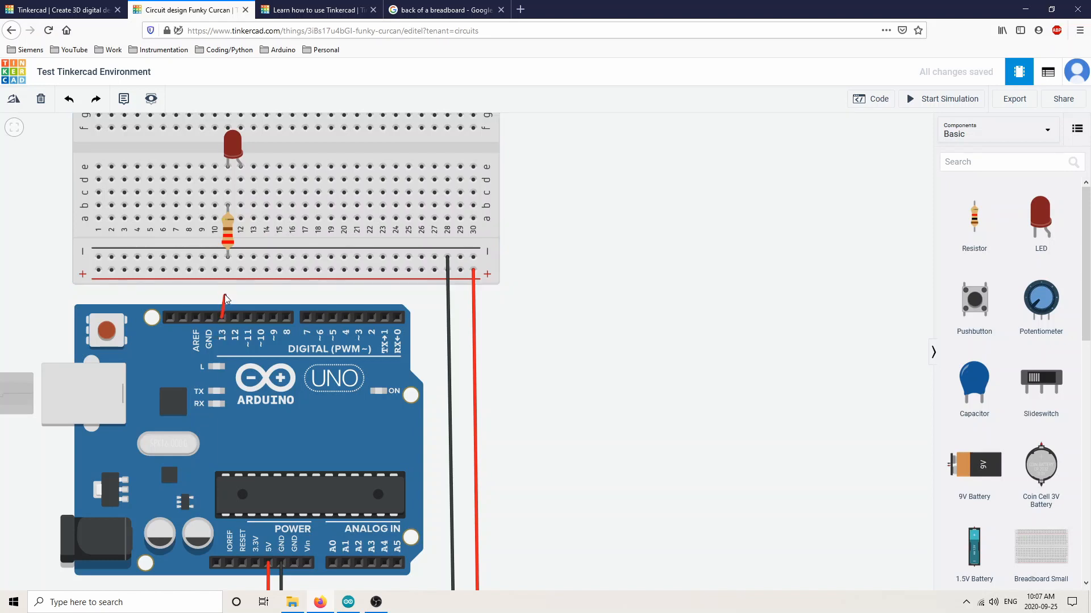
click(223, 295)
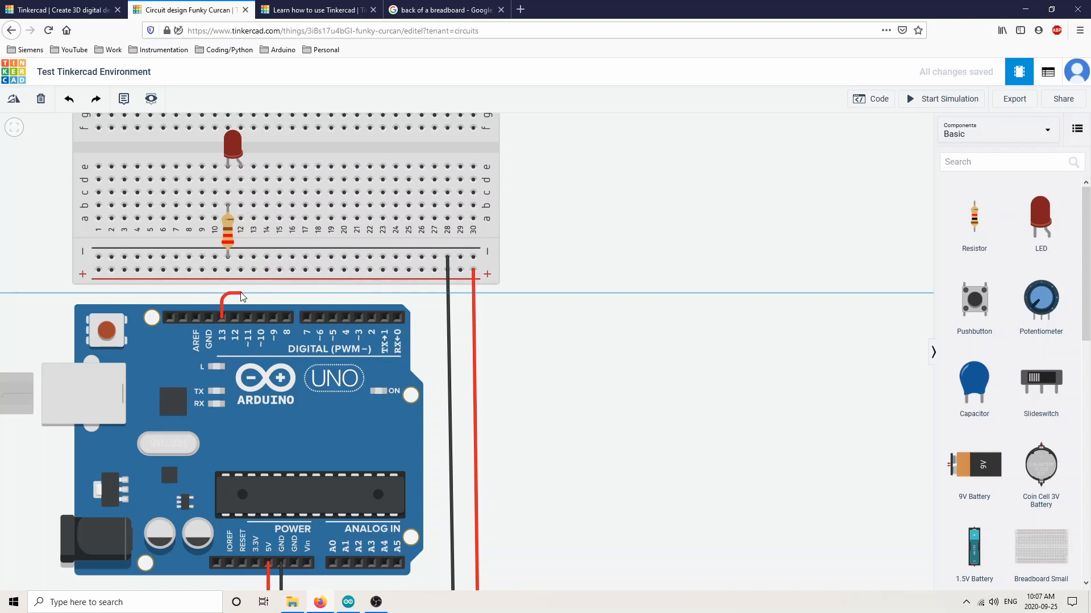
click(242, 296)
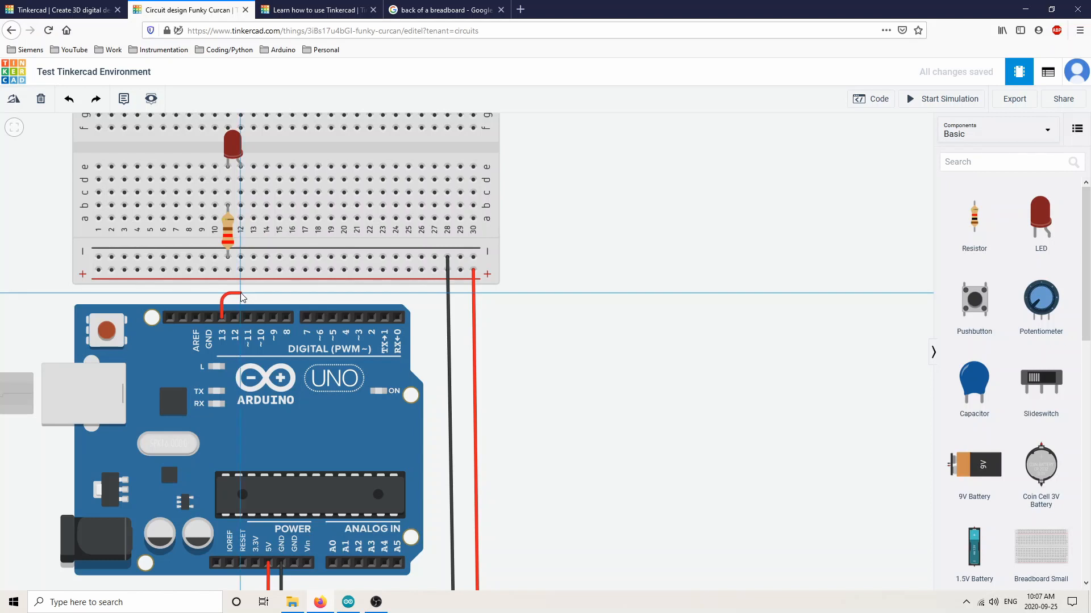
click(242, 219)
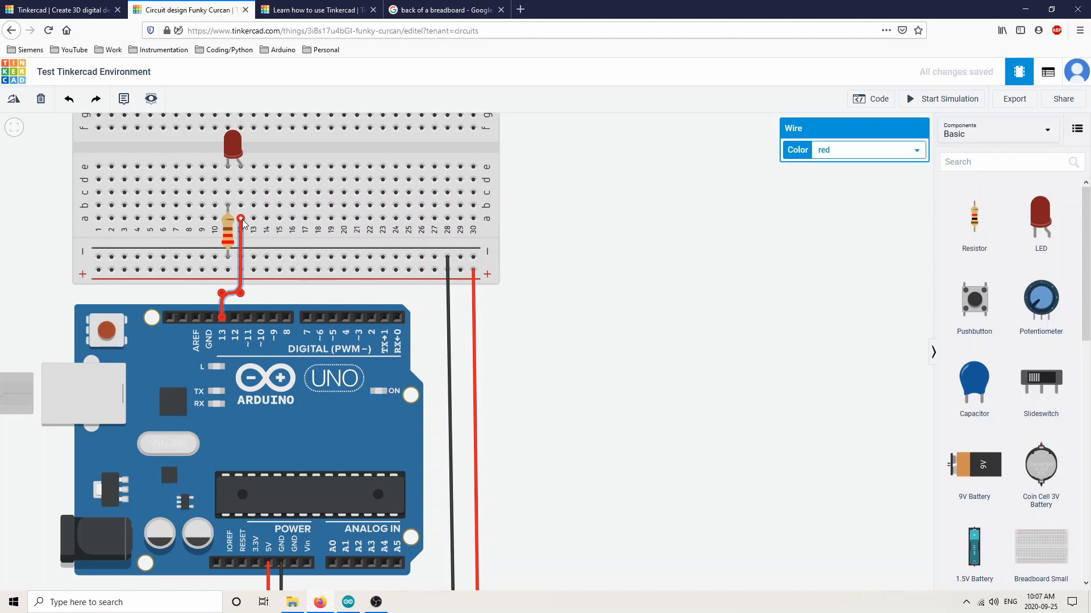
click(684, 281)
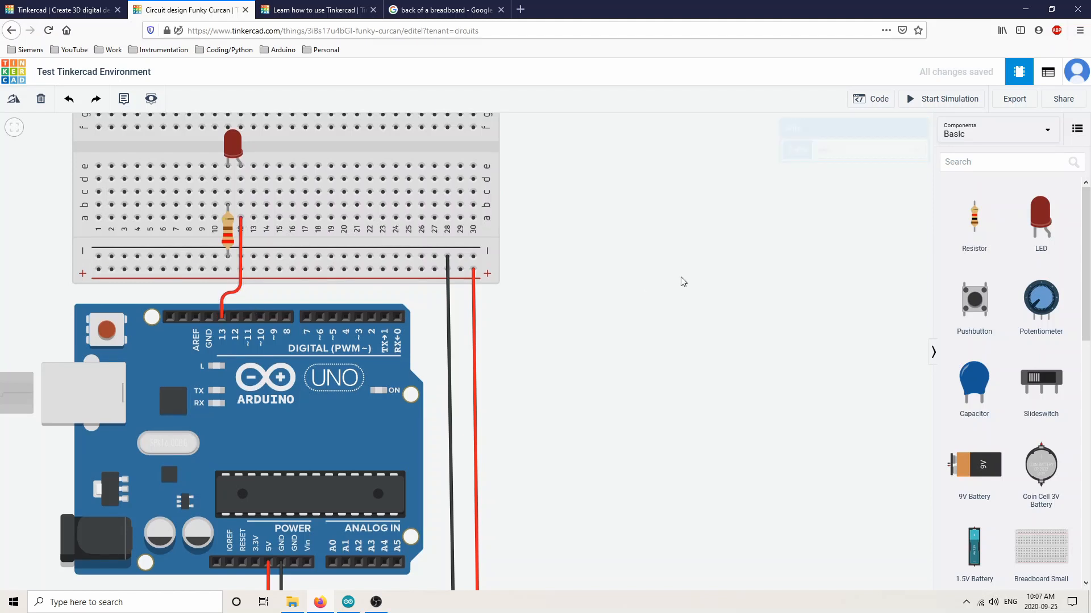
Set the colour of the pin 13 wire to purple.
click(242, 282)
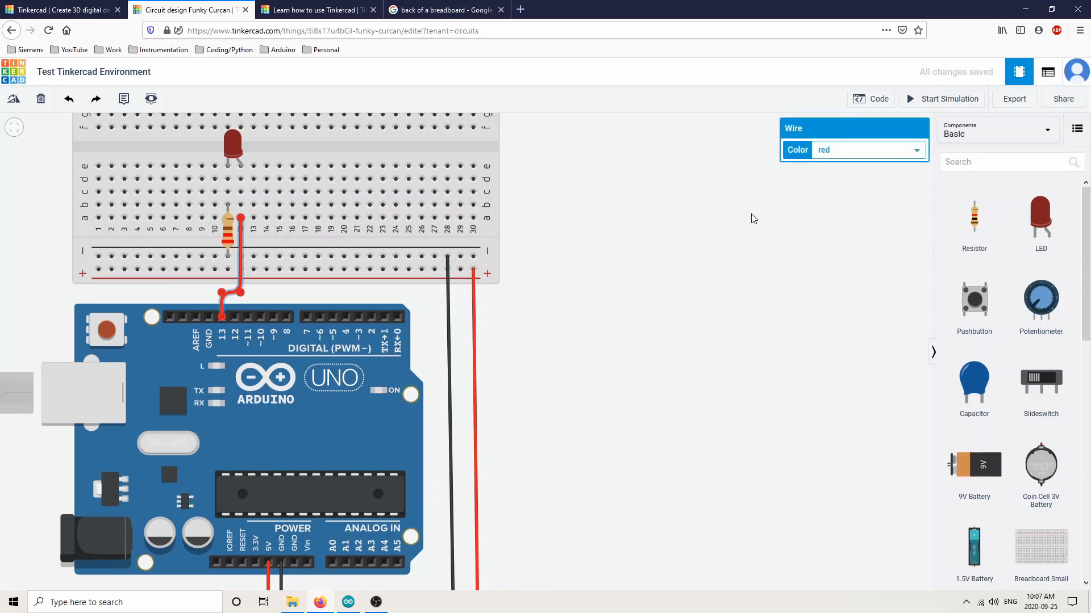
click(918, 153)
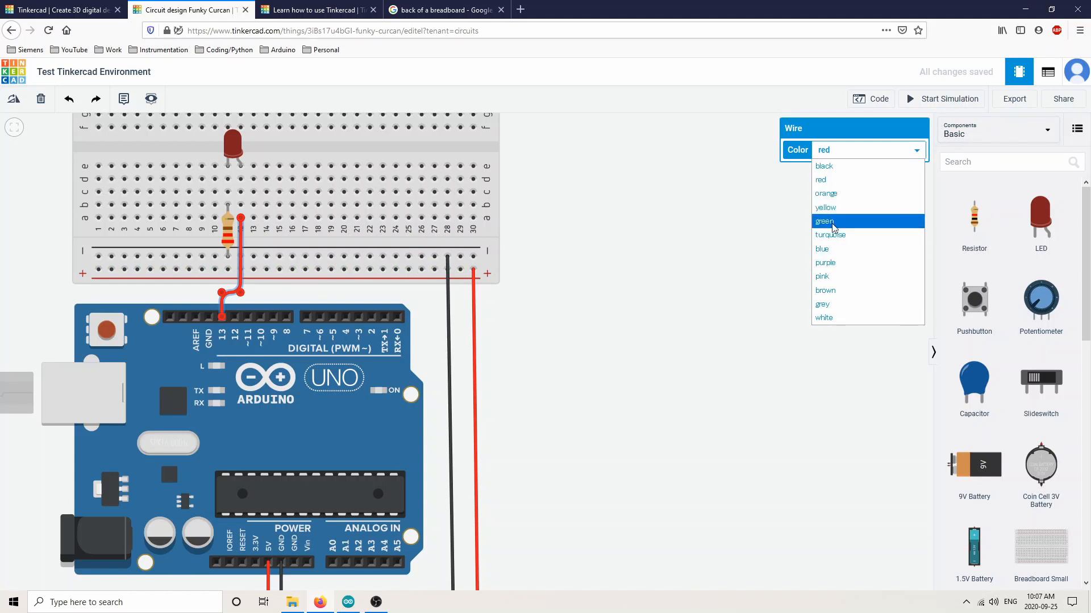
click(835, 263)
click(636, 277)
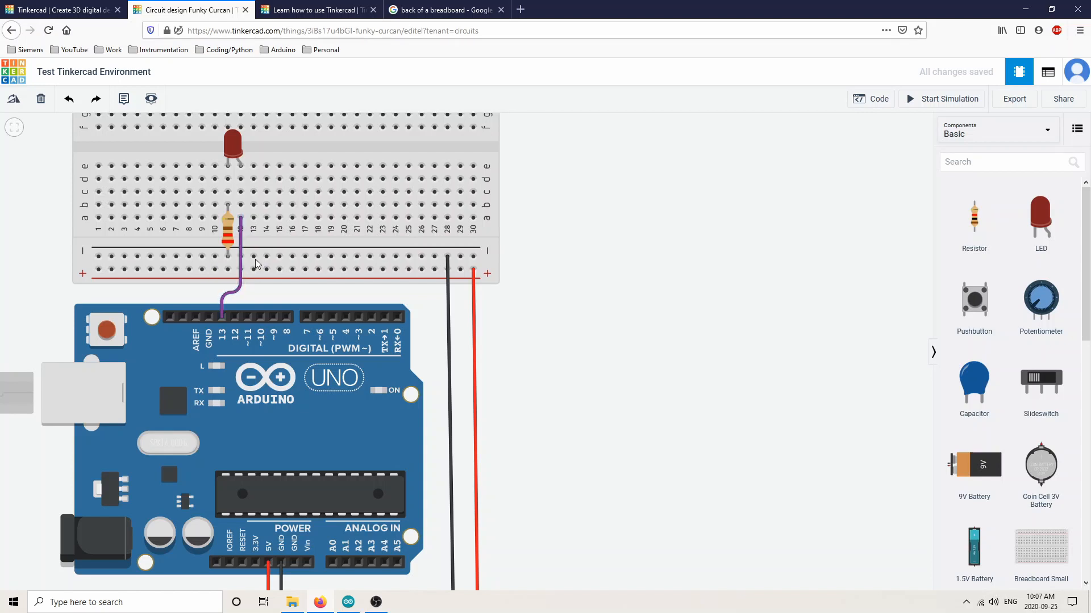
scroll(448, 258, down, 1)
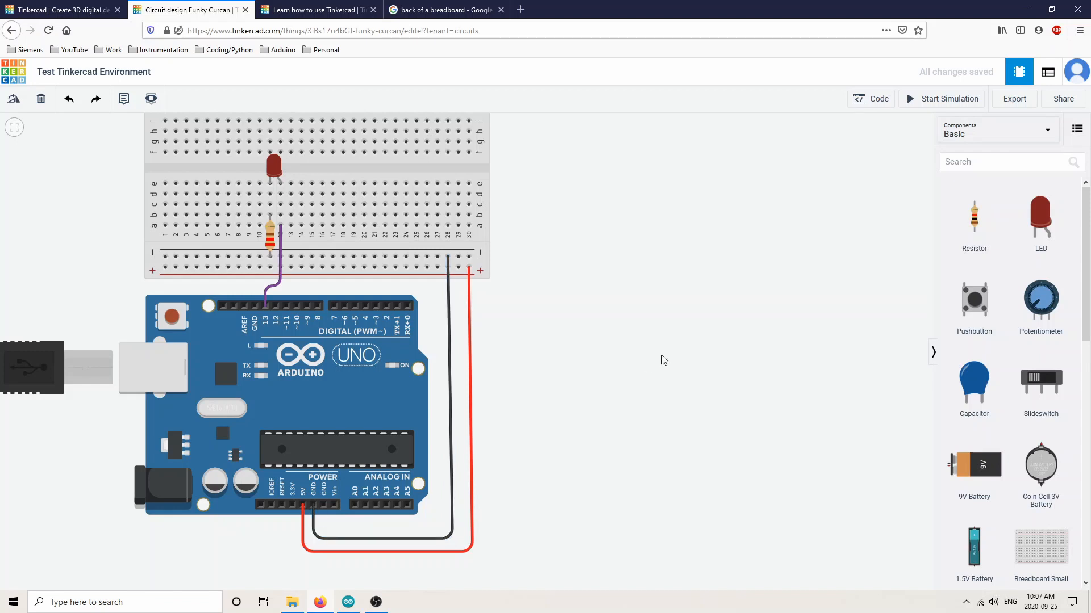
scroll(629, 318, down, 2)
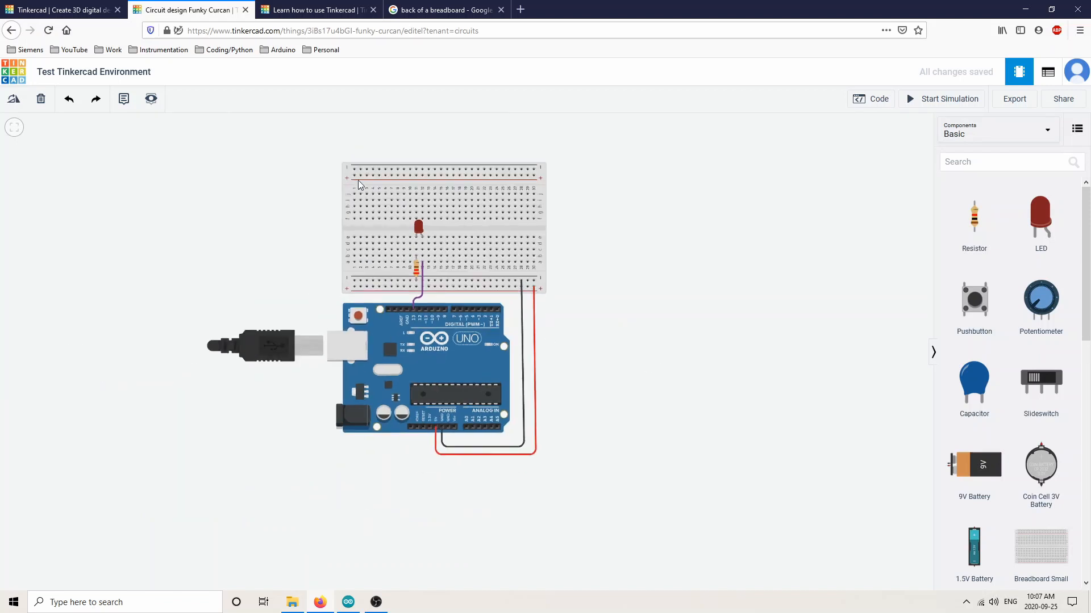
drag(303, 158, 292, 177)
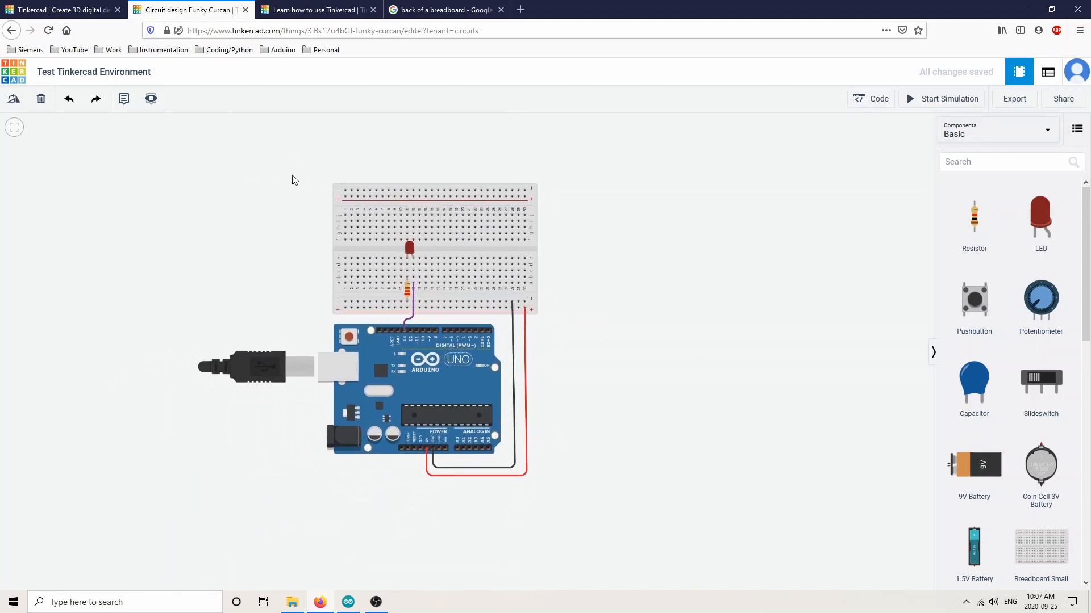
scroll(292, 178, up, 1)
scroll(711, 344, down, 1)
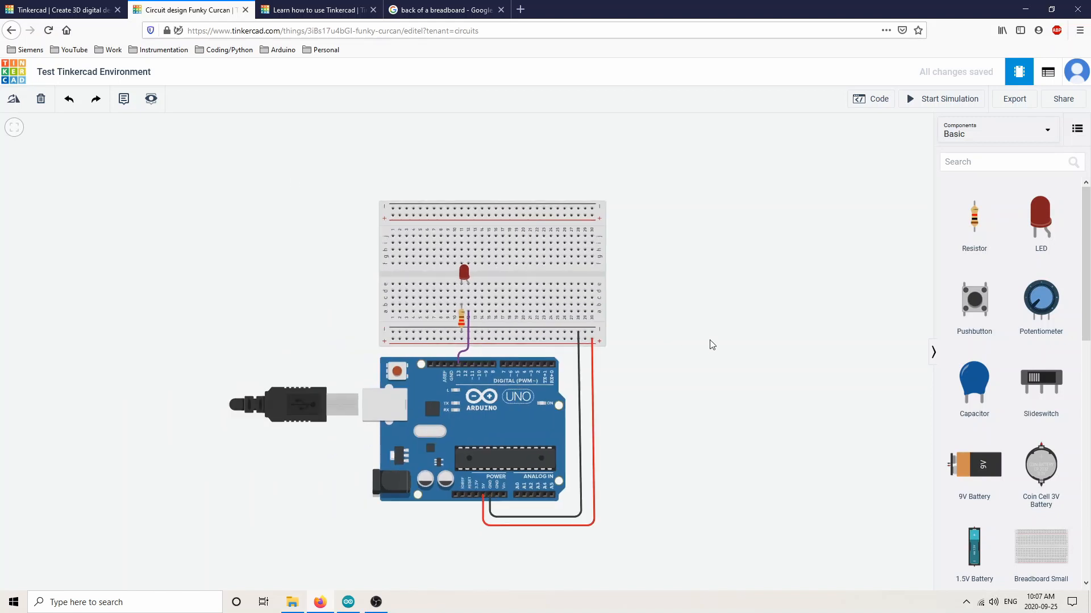
scroll(712, 344, up, 2)
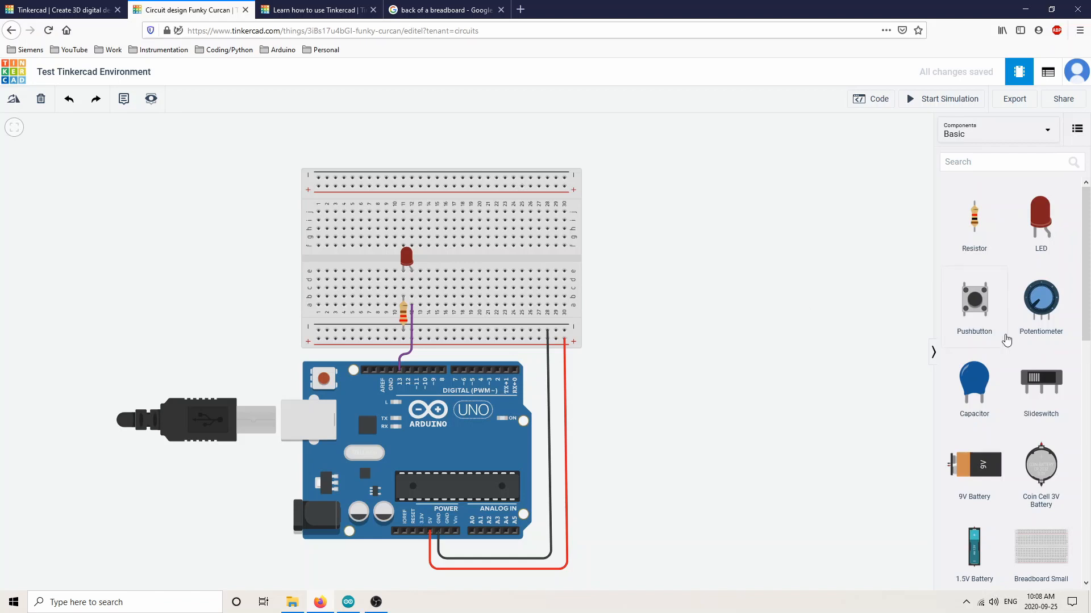
Place an Ultrasonic Distance Sensor beside the breadboard and delete it again.
scroll(1007, 340, down, 5)
scroll(1007, 341, down, 4)
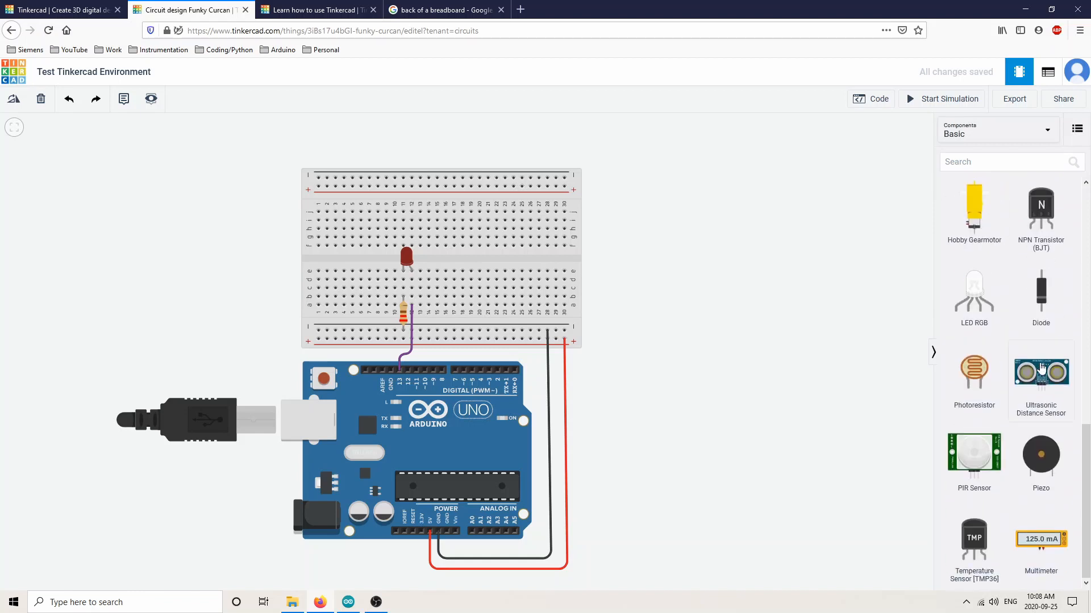
drag(1039, 369, 733, 280)
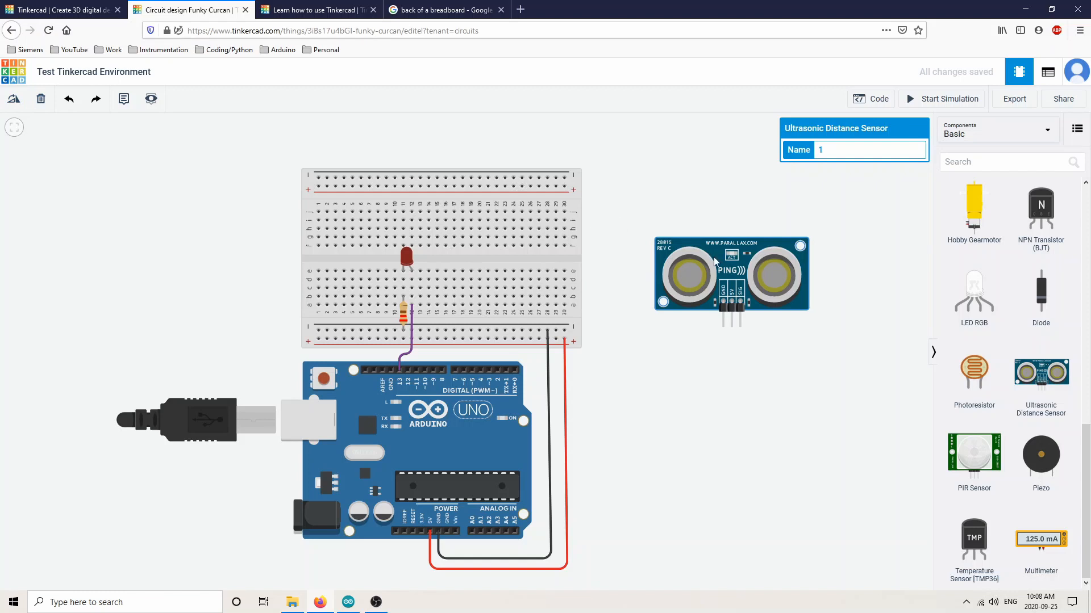
key(Delete)
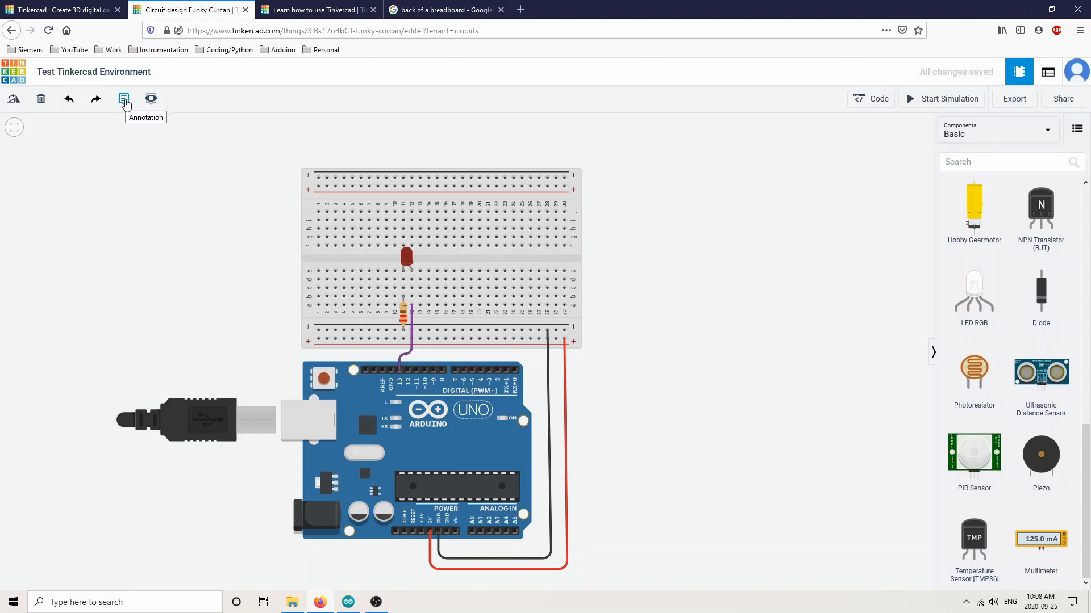
Add an annotation beside the breadboard reading "Don't forget the current limiting resistor".
click(126, 104)
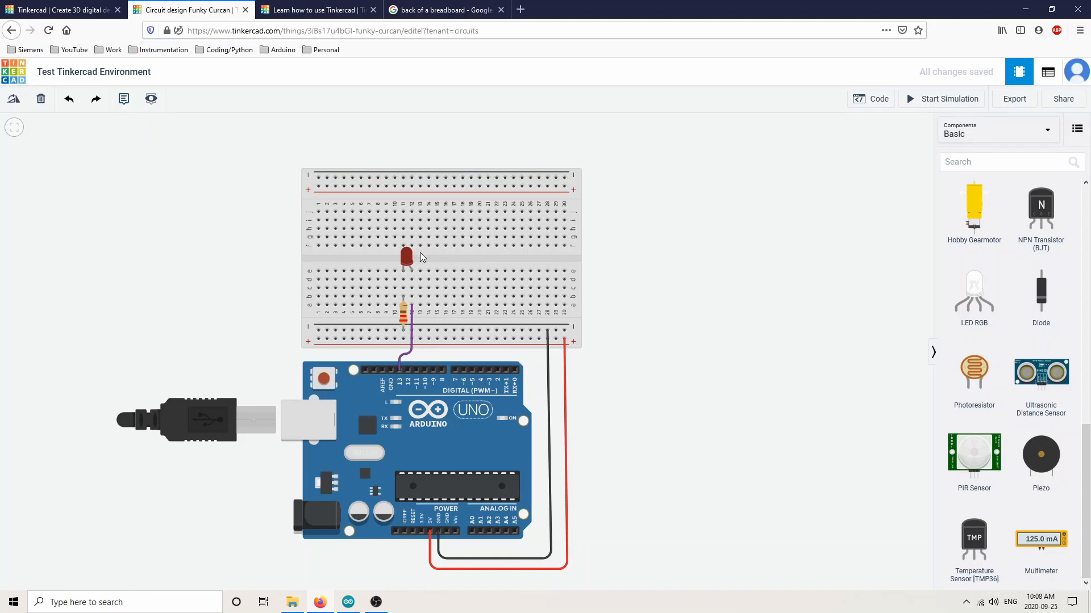
click(113, 144)
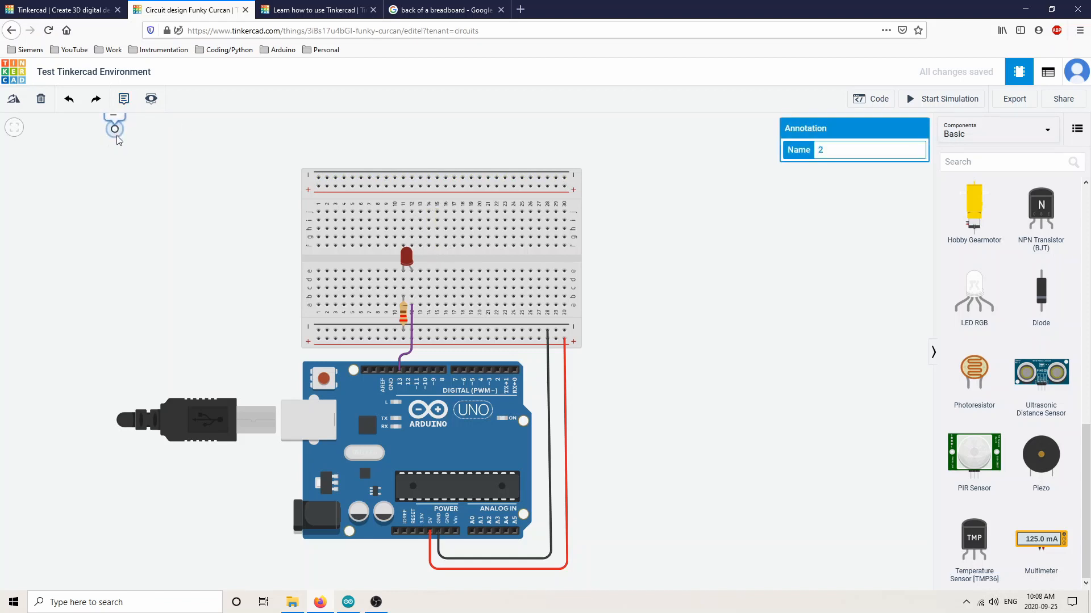
drag(113, 144, 239, 234)
click(239, 215)
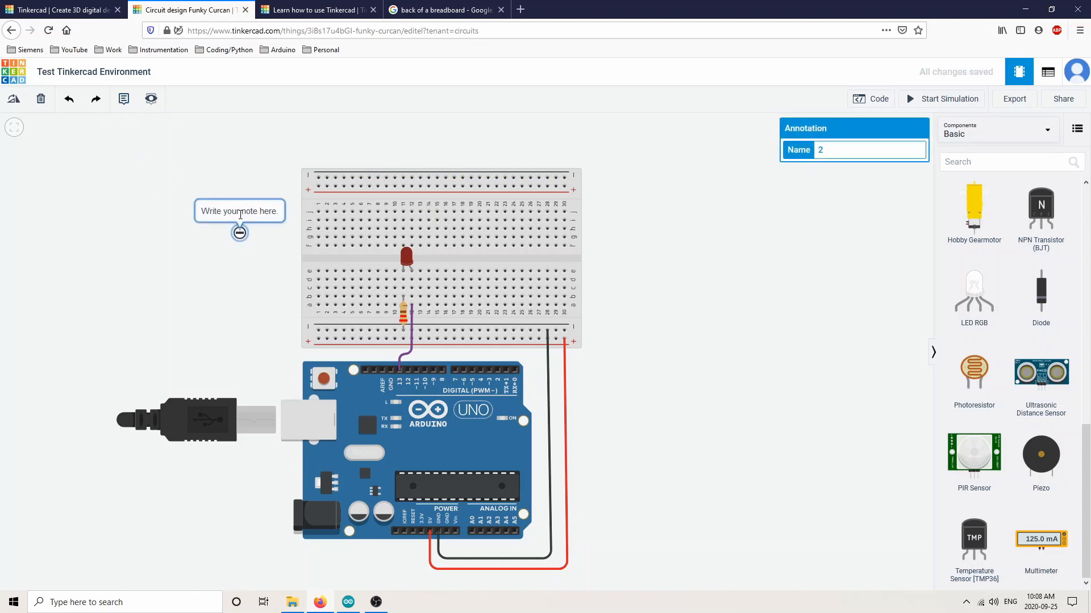
click(240, 215)
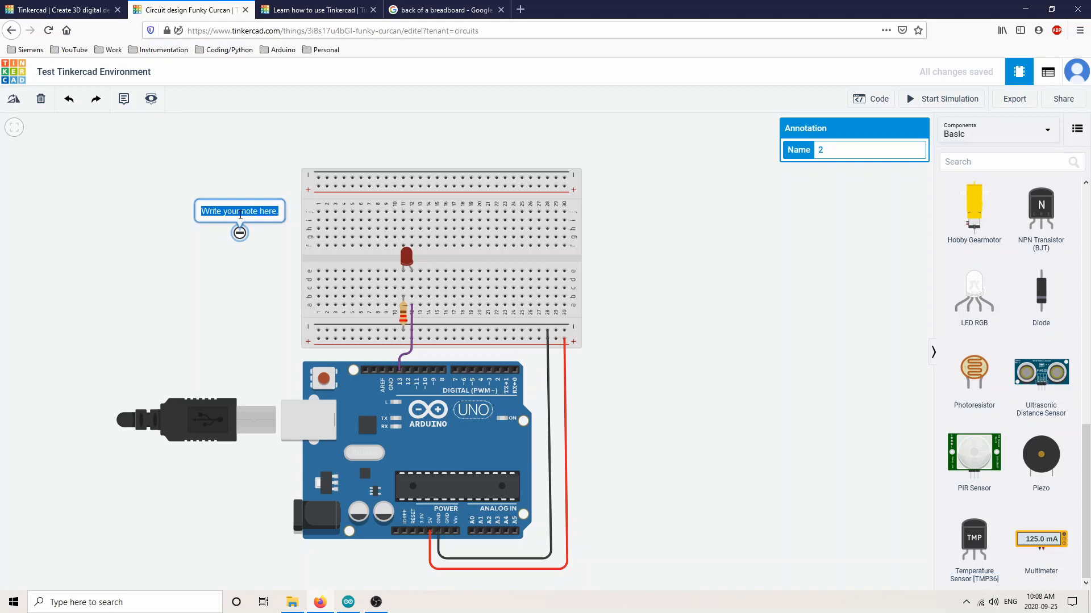
text(Don)
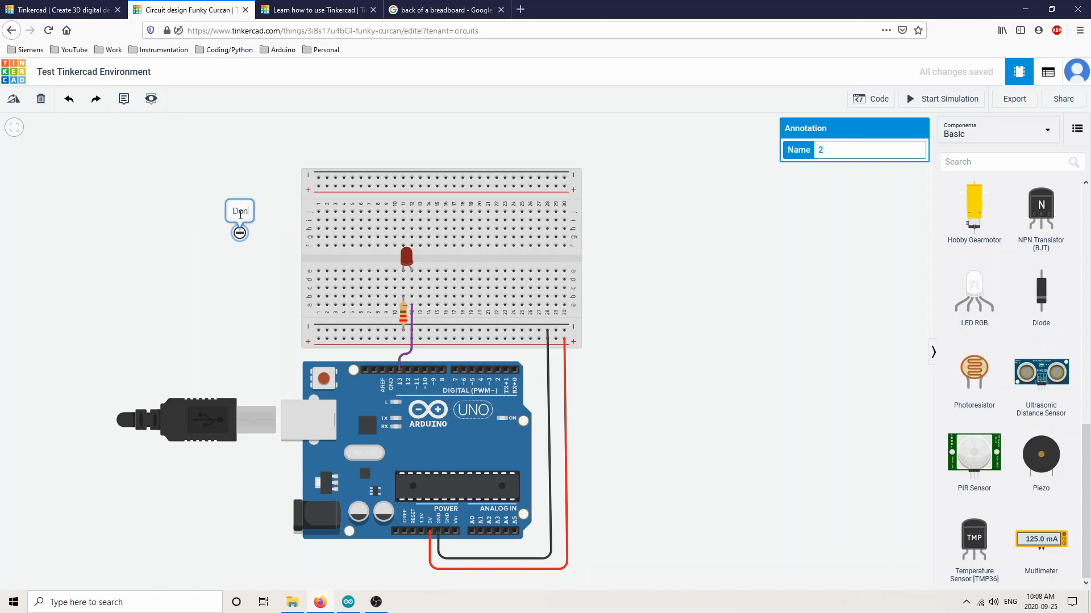
text('t forget the )
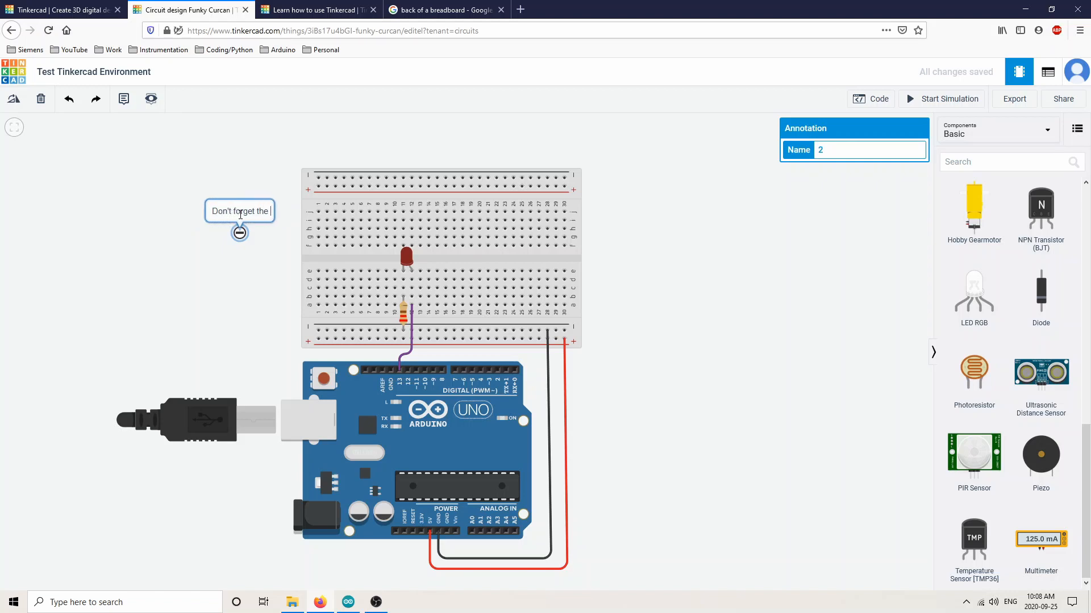
text(current limi)
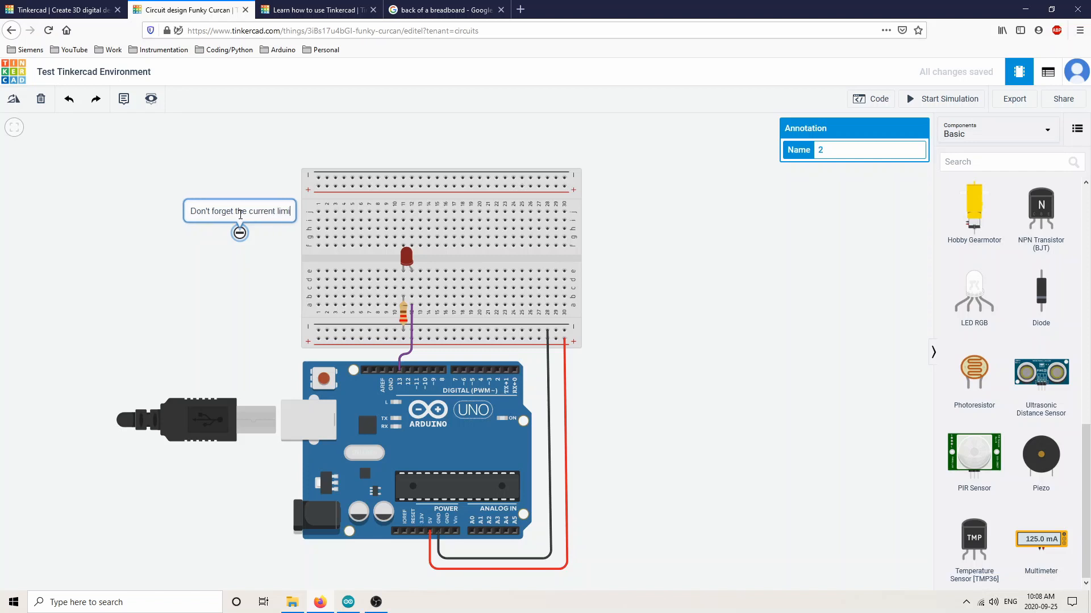
text(ting resistor)
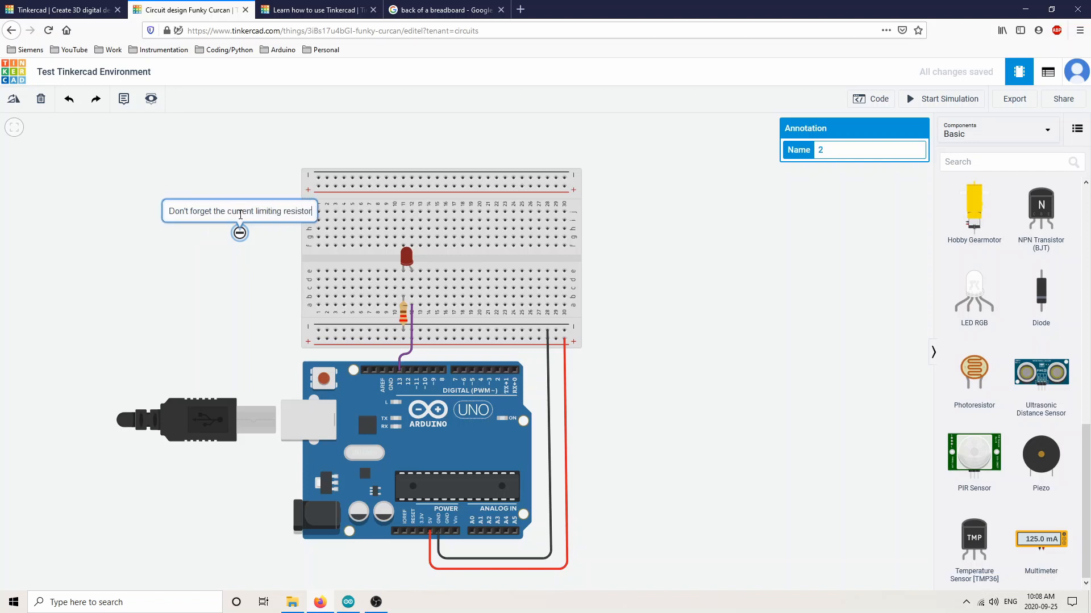
click(215, 247)
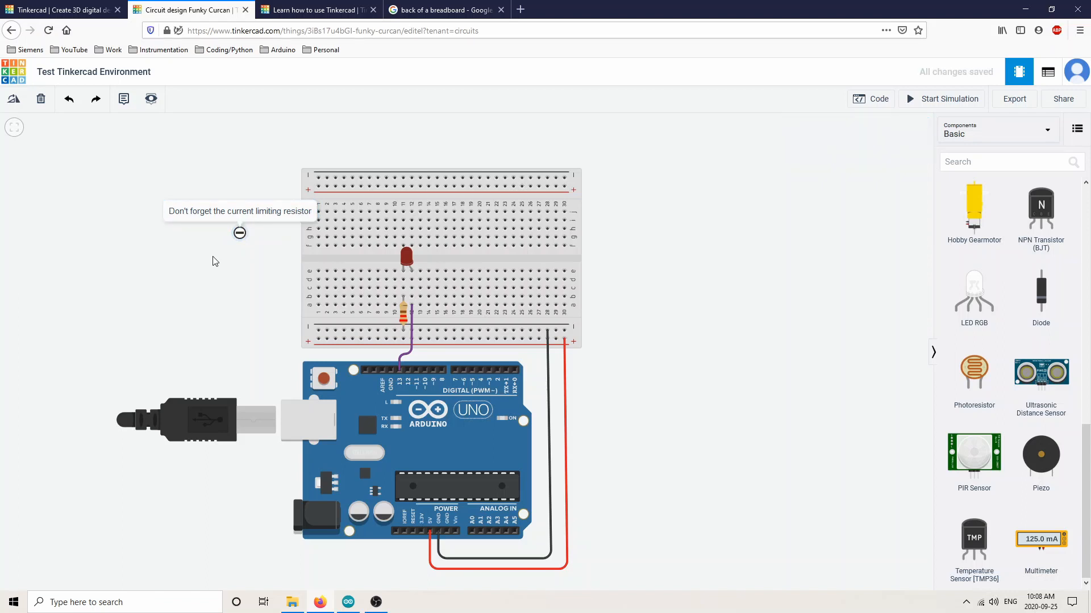
Move the annotation onto the breadboard just beside the resistor and leave it collapsed.
click(240, 234)
click(240, 233)
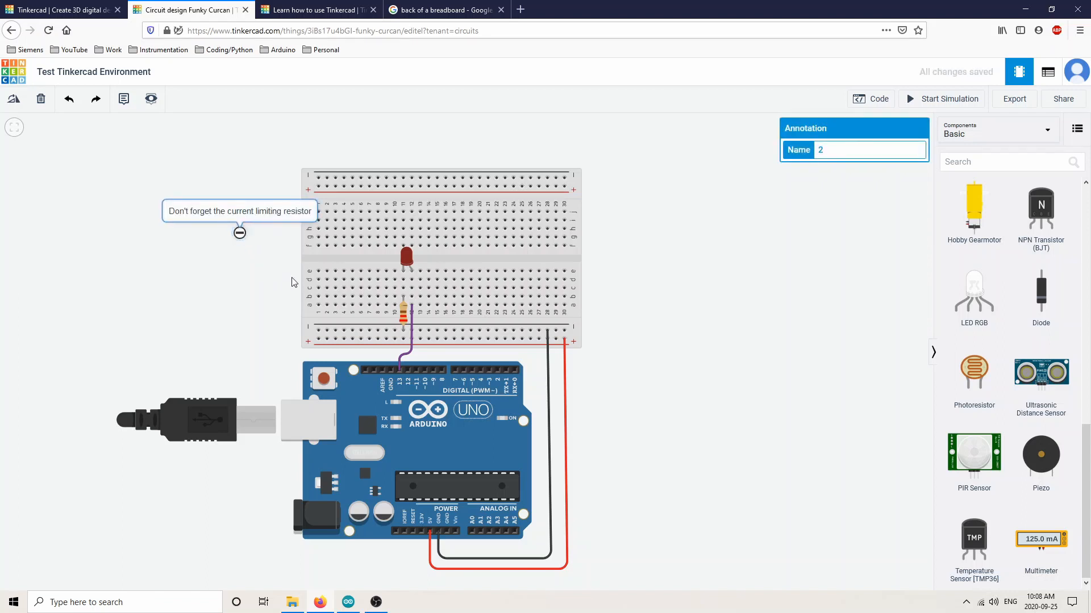
drag(240, 234, 373, 309)
click(373, 306)
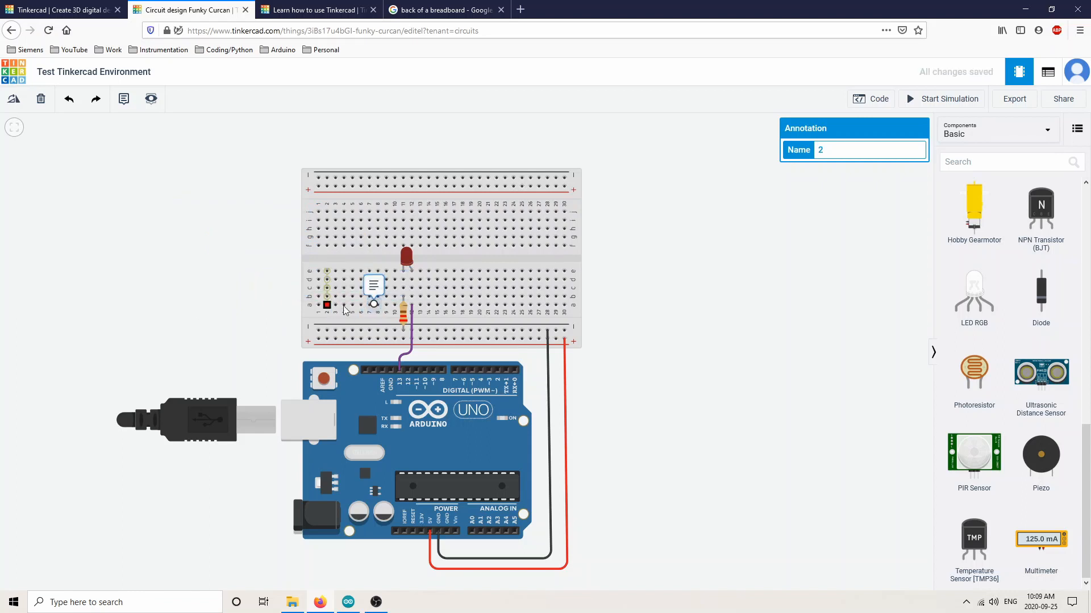
click(373, 301)
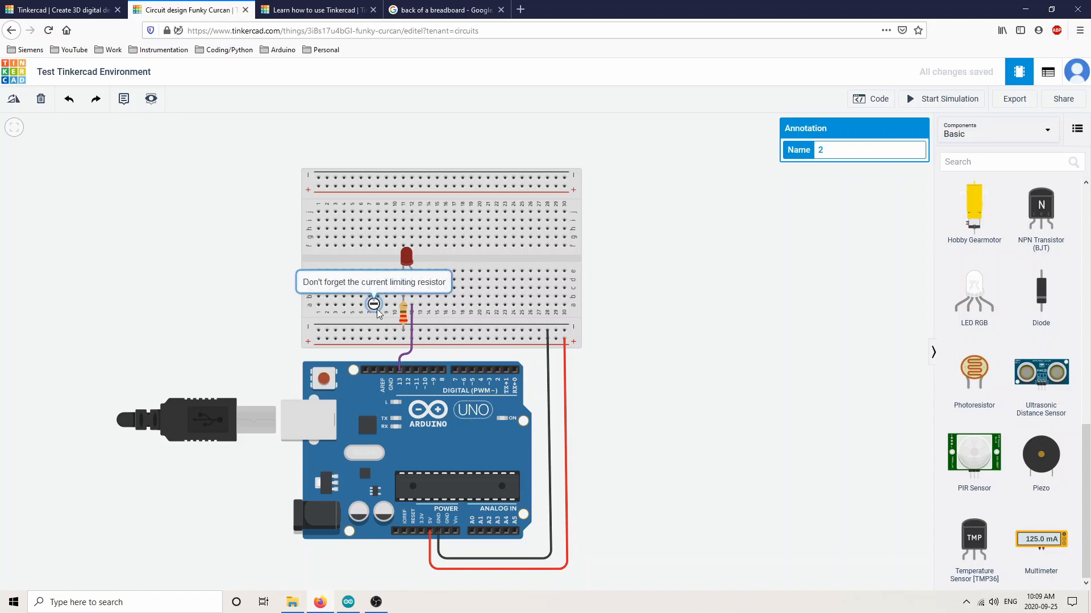
click(373, 305)
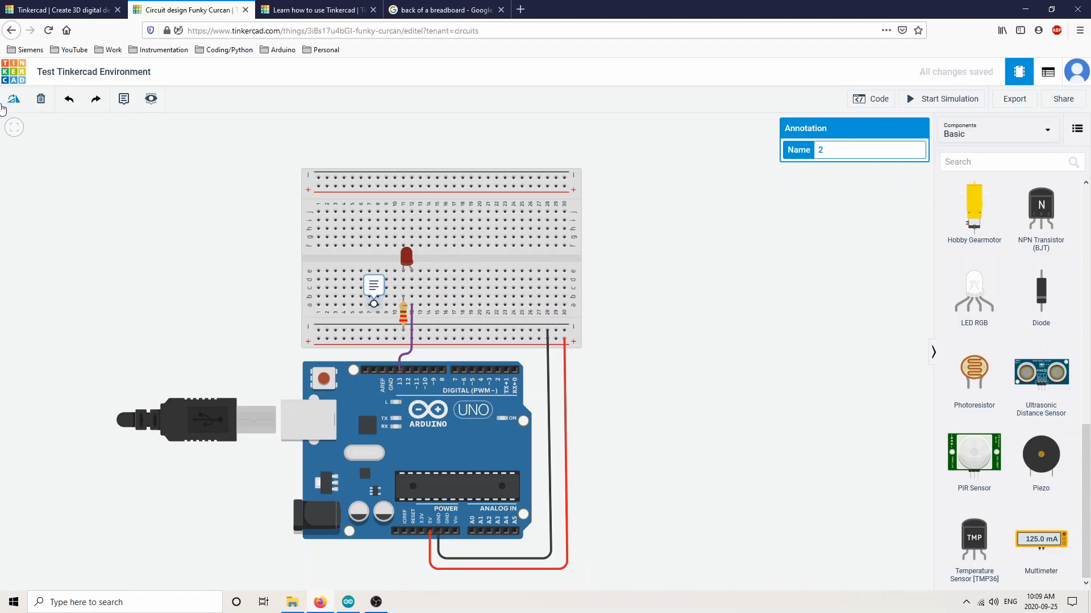
Draw a trial wire from breadboard hole h7 out past the board's edge and back, and delete it.
click(233, 315)
click(369, 229)
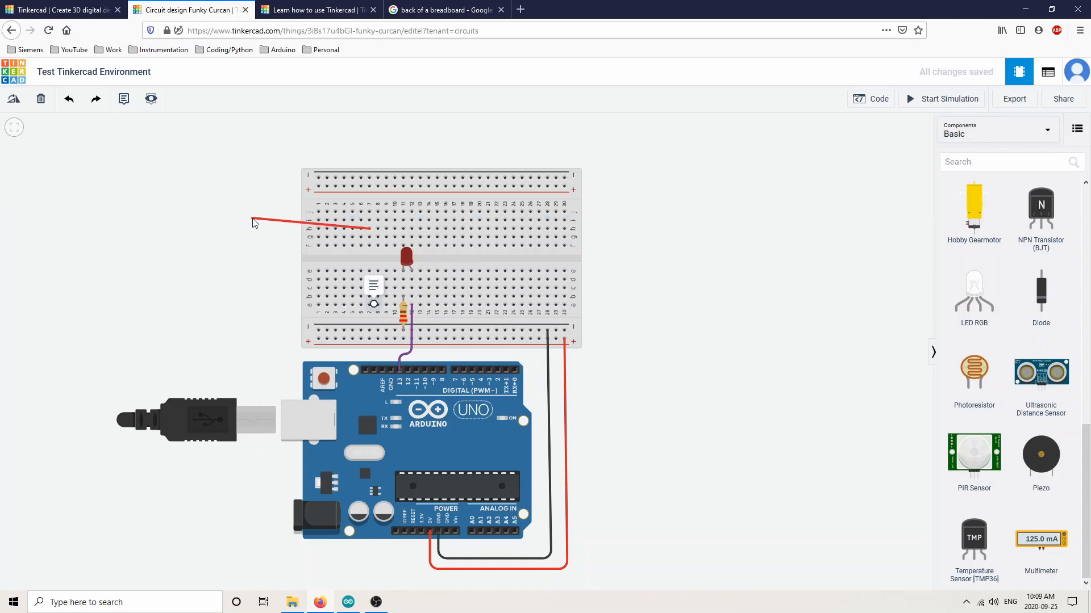
click(252, 219)
click(270, 236)
click(394, 229)
key(Delete)
Rotate the Arduino Uno R3 through a full turn, back to its original orientation.
click(363, 413)
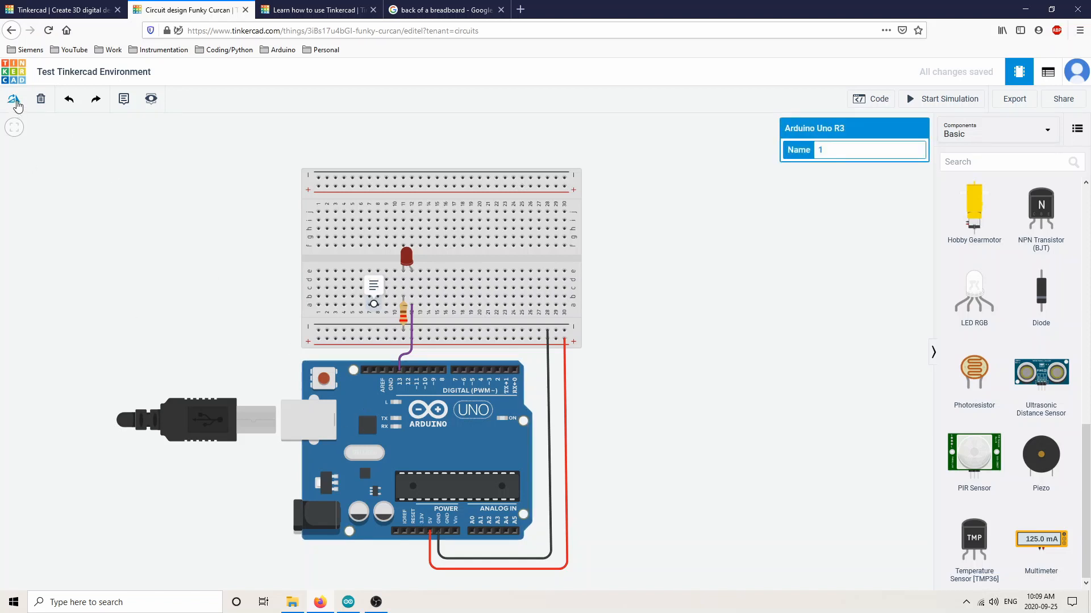
click(16, 102)
click(16, 103)
click(16, 104)
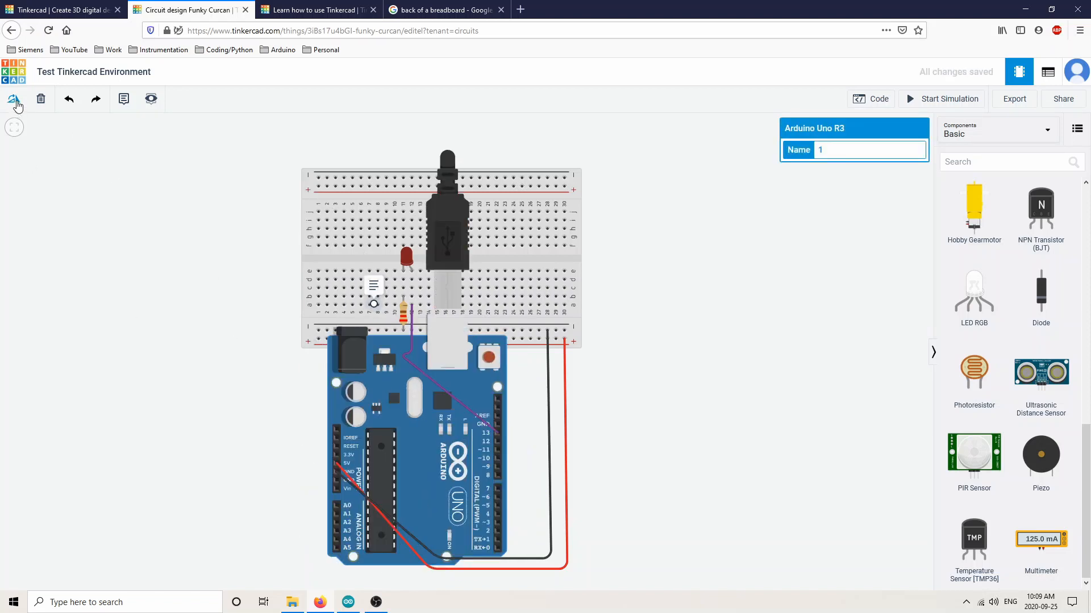
click(16, 103)
click(16, 104)
click(16, 104)
click(16, 103)
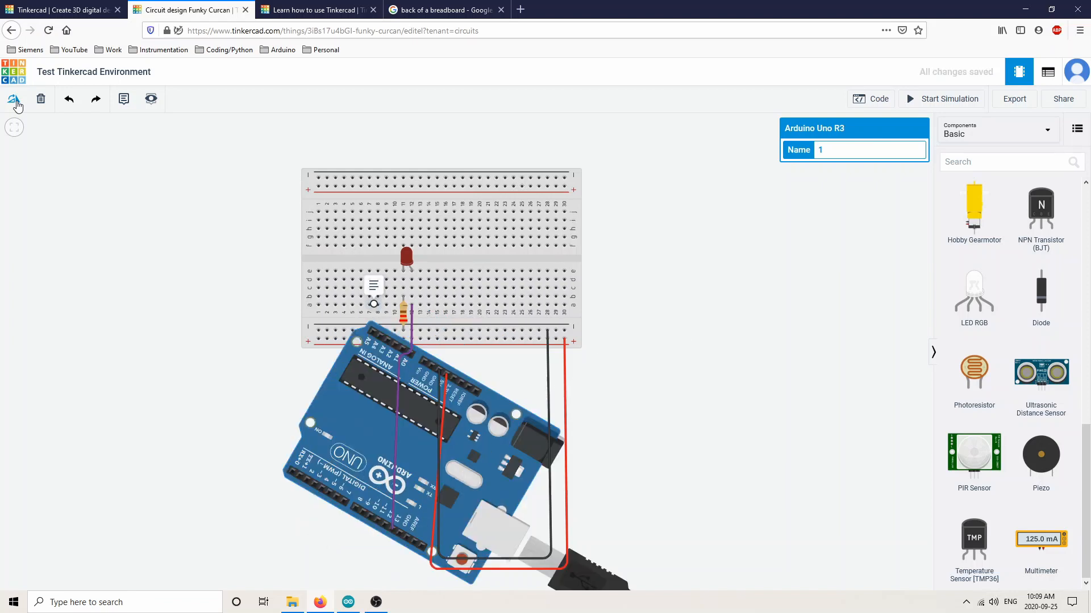
click(16, 103)
click(16, 104)
click(16, 104)
click(16, 104)
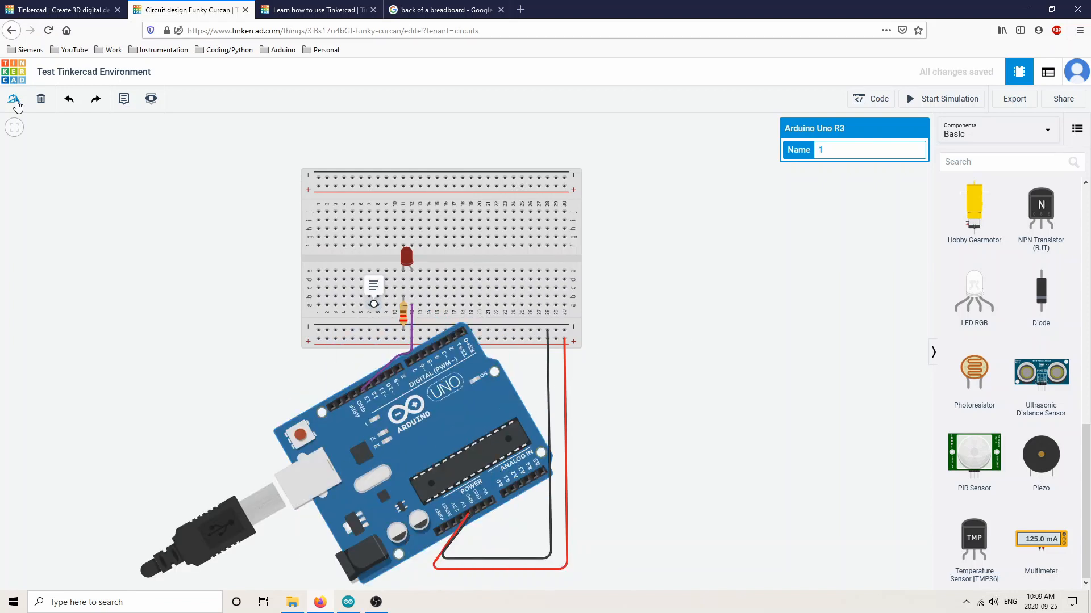
click(16, 103)
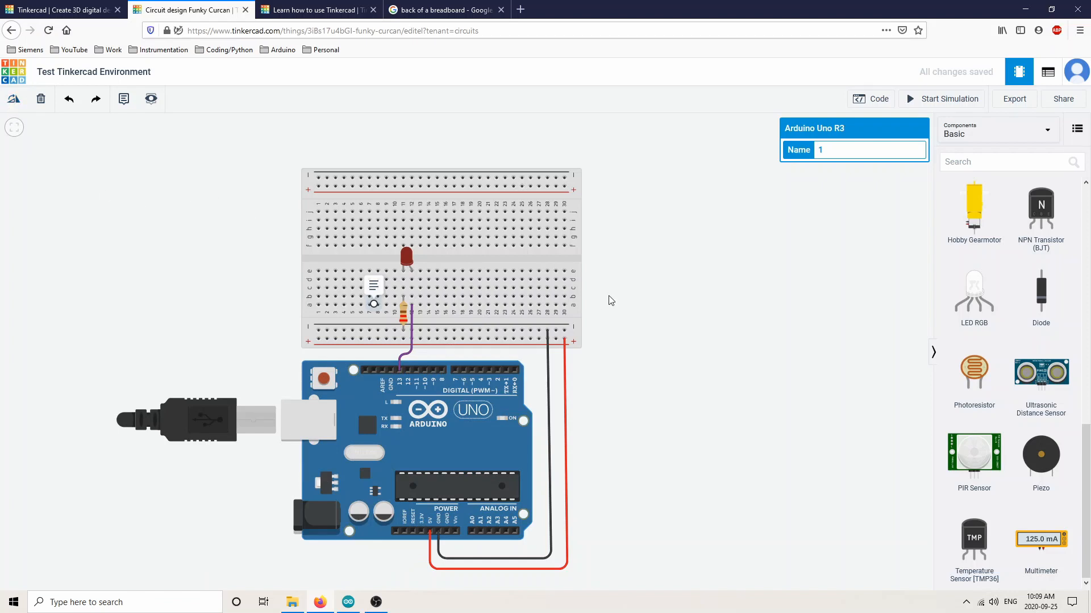
View the circuit at closer and wider zoom levels and fit the whole circuit in the view.
click(649, 282)
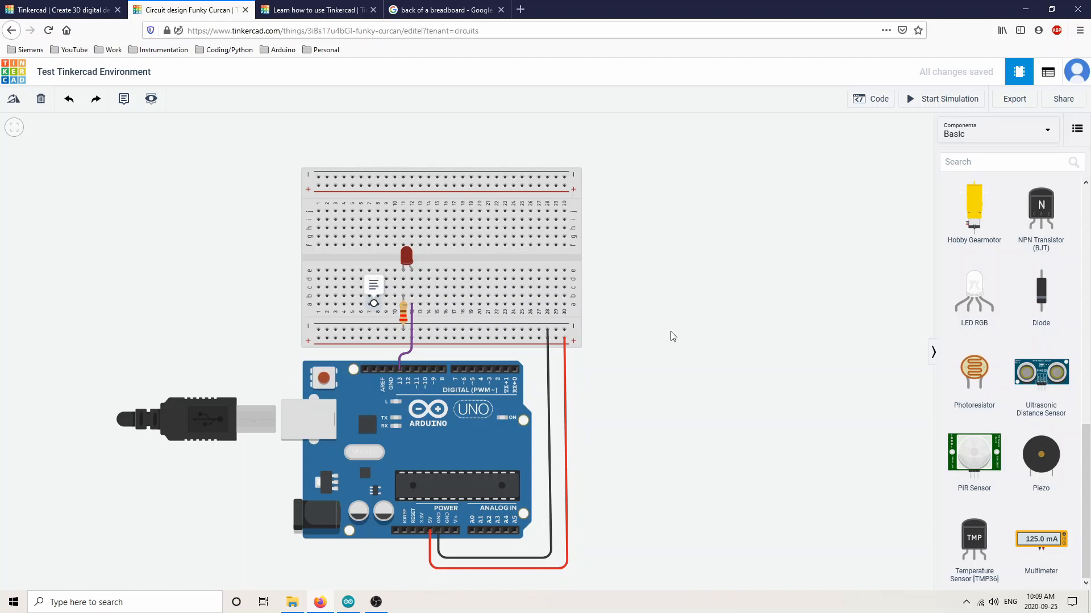
scroll(665, 338, up, 2)
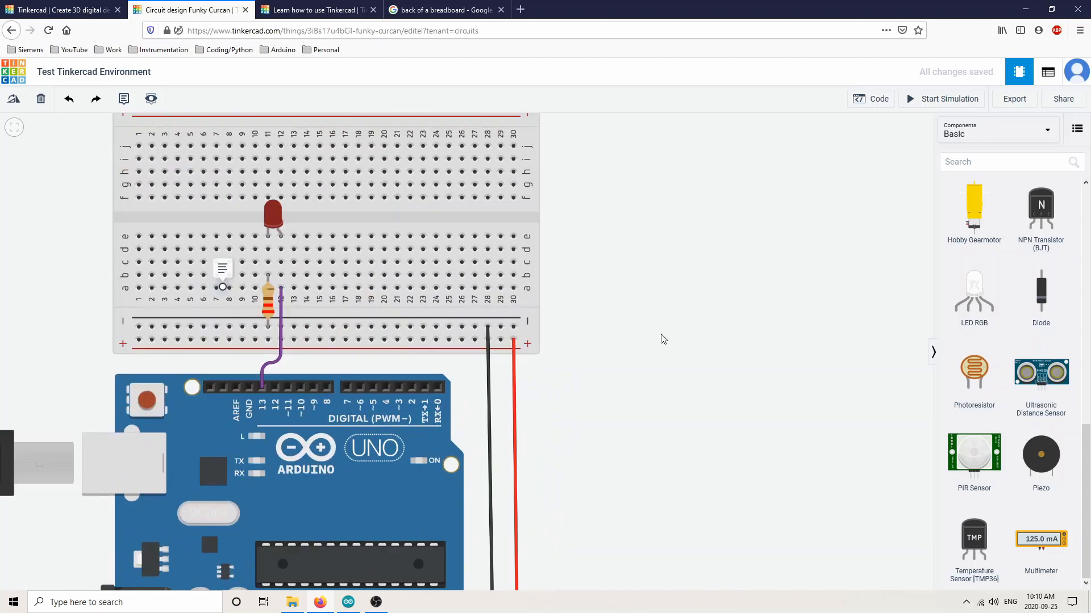
scroll(664, 339, down, 2)
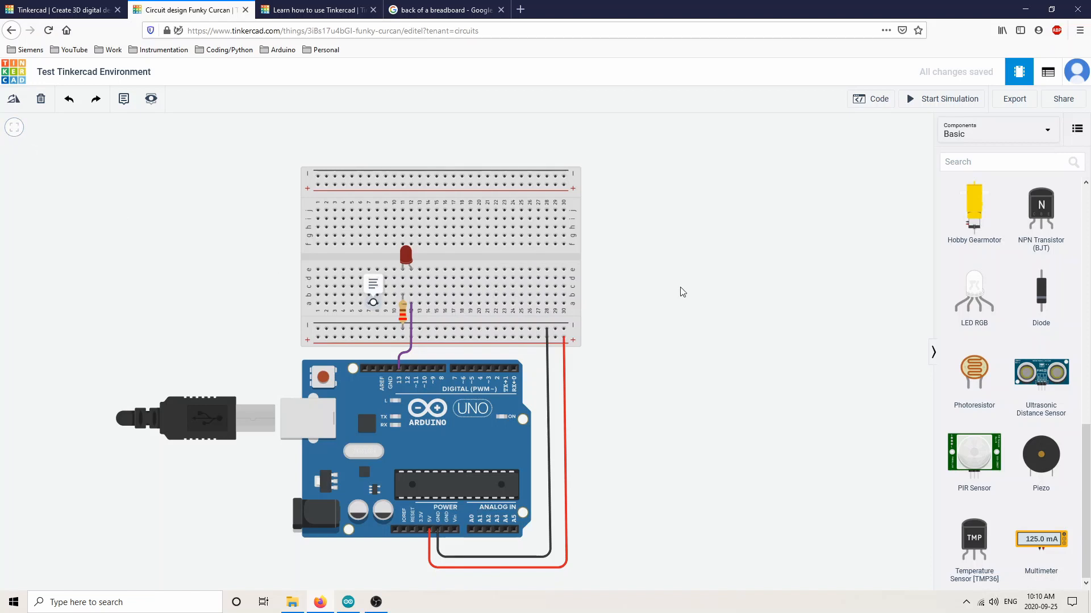
scroll(675, 294, up, 3)
scroll(674, 296, down, 5)
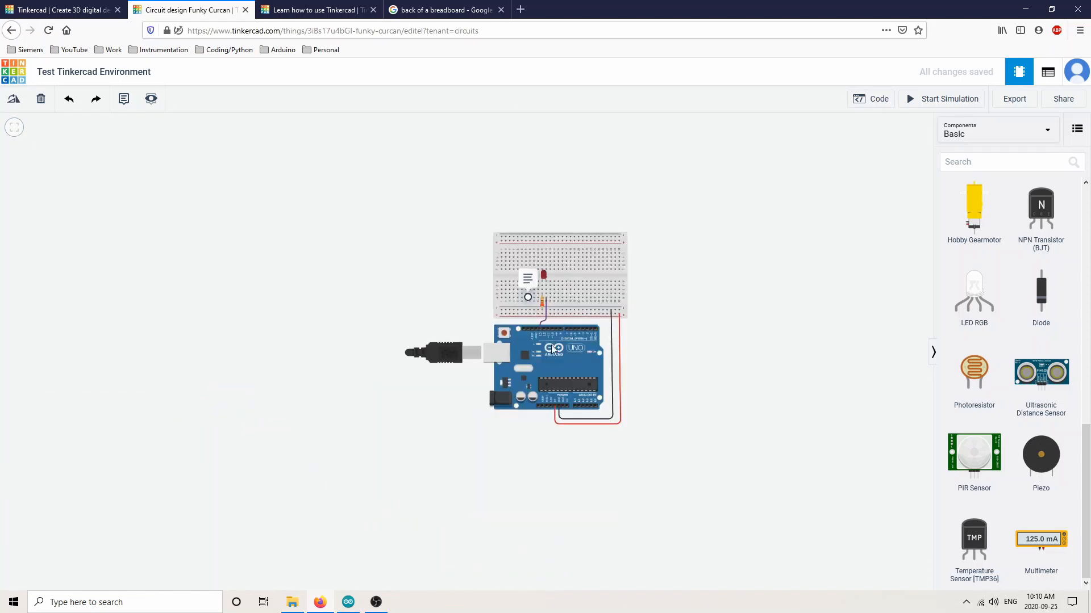
click(14, 128)
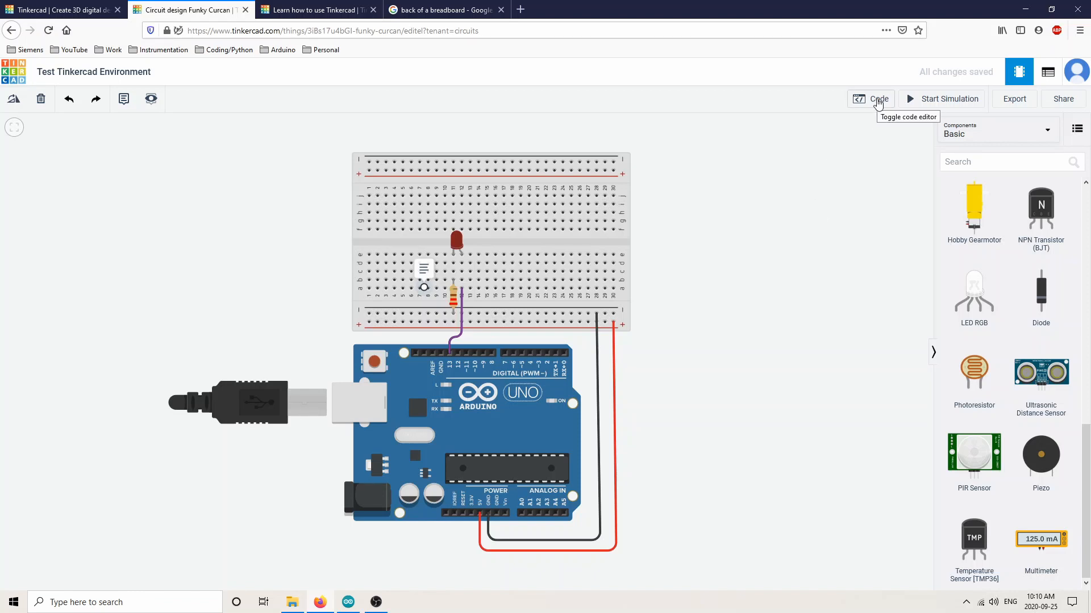
Open the code editor, move the default blink block stack up in the workspace, and widen the editor.
click(878, 101)
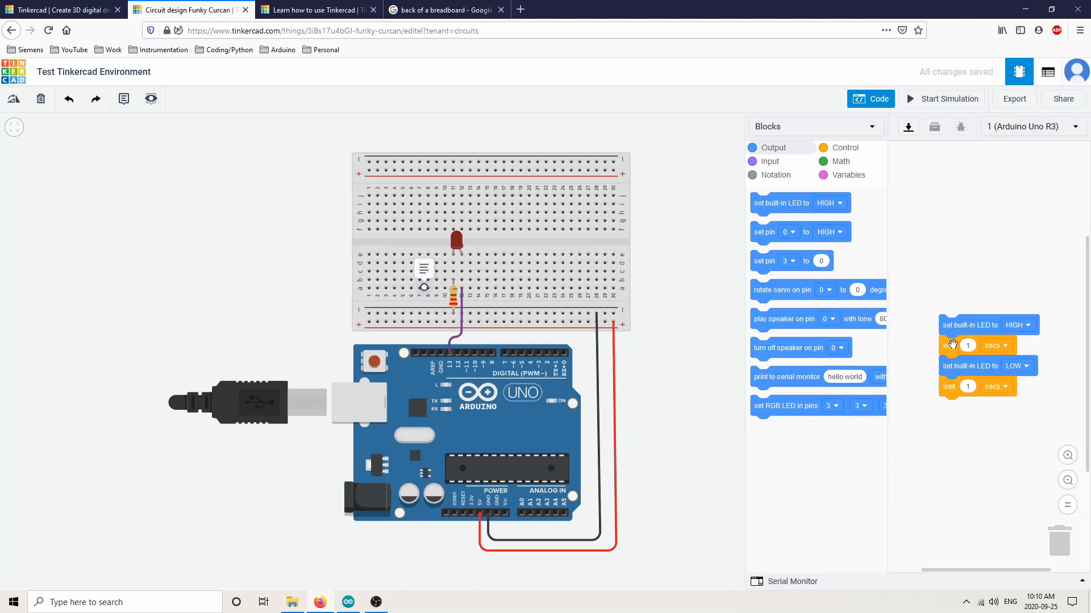
drag(956, 328, 924, 198)
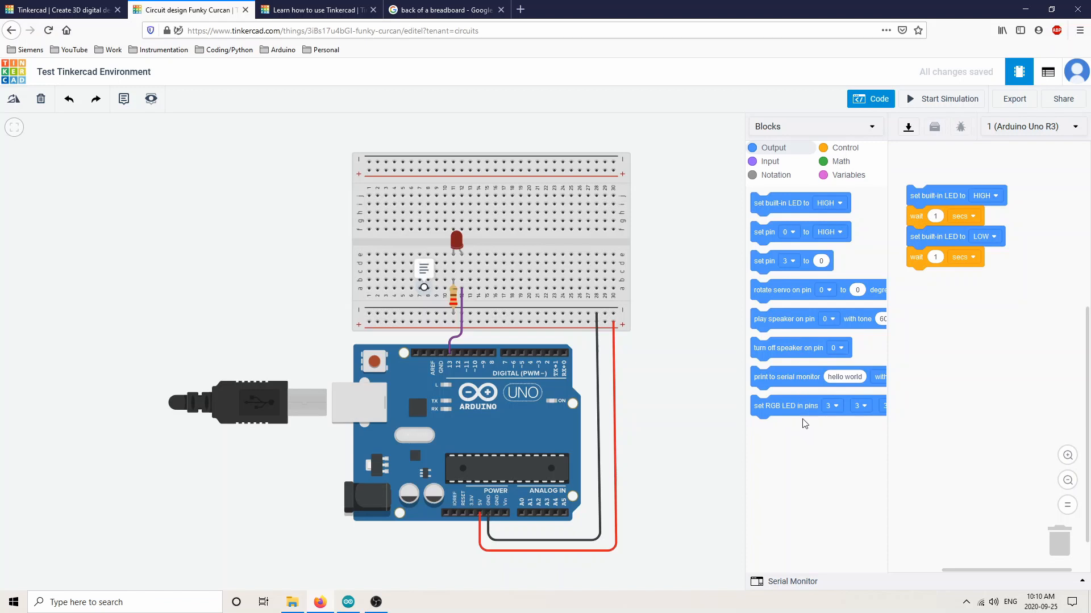
drag(744, 131, 625, 126)
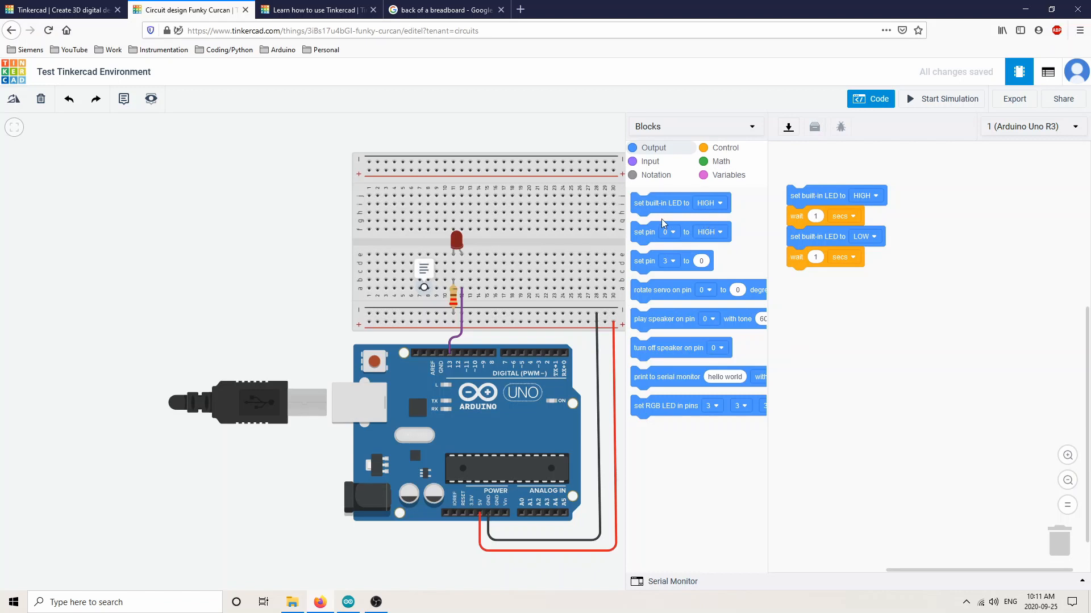
Append a "set built-in LED to HIGH" block to the end of the blink stack and discard it in the trash.
drag(670, 205, 827, 279)
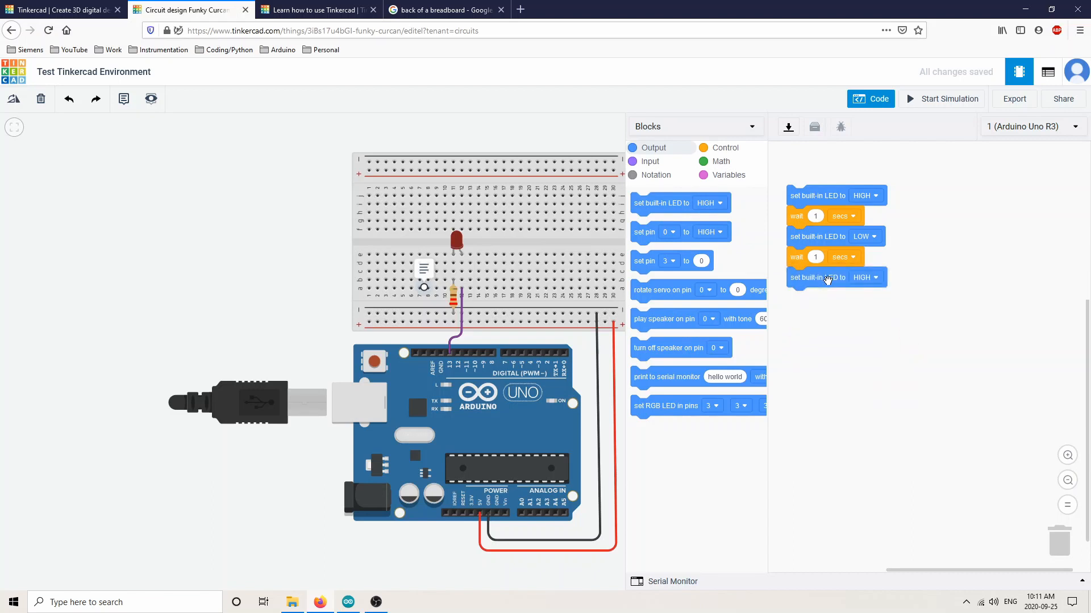
drag(827, 279, 1060, 543)
drag(1061, 543, 1061, 544)
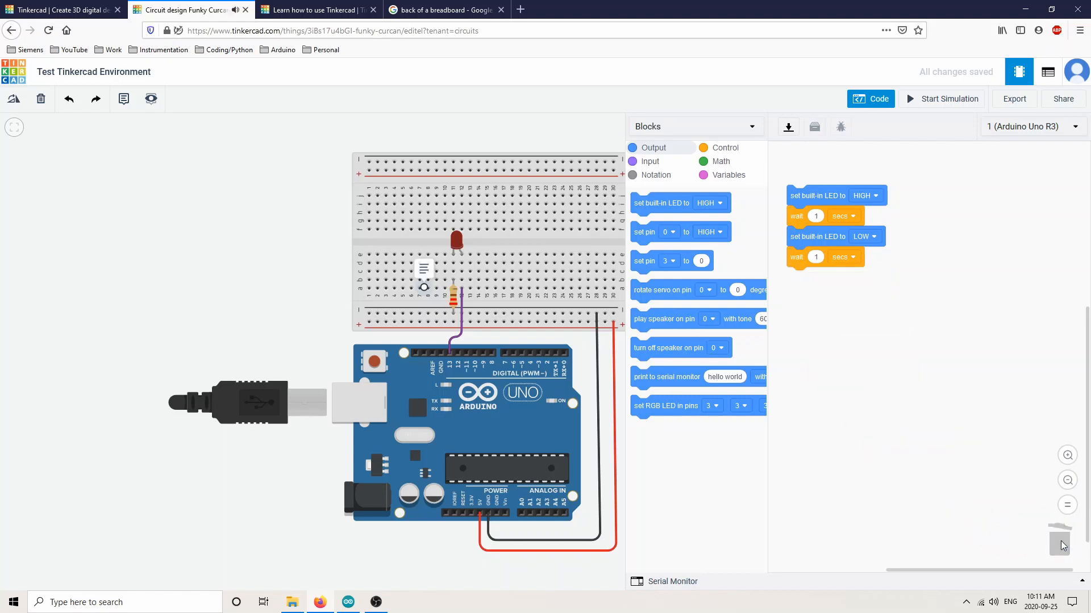
Look through the available code blocks in the Input, Notation and Control categories.
drag(670, 210, 648, 225)
click(650, 163)
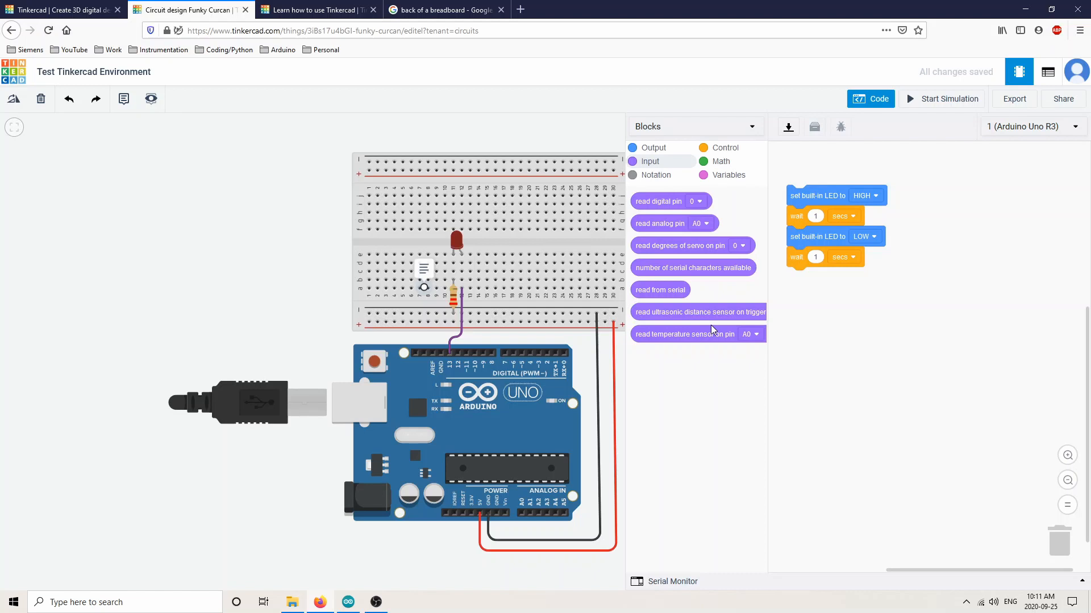
click(659, 179)
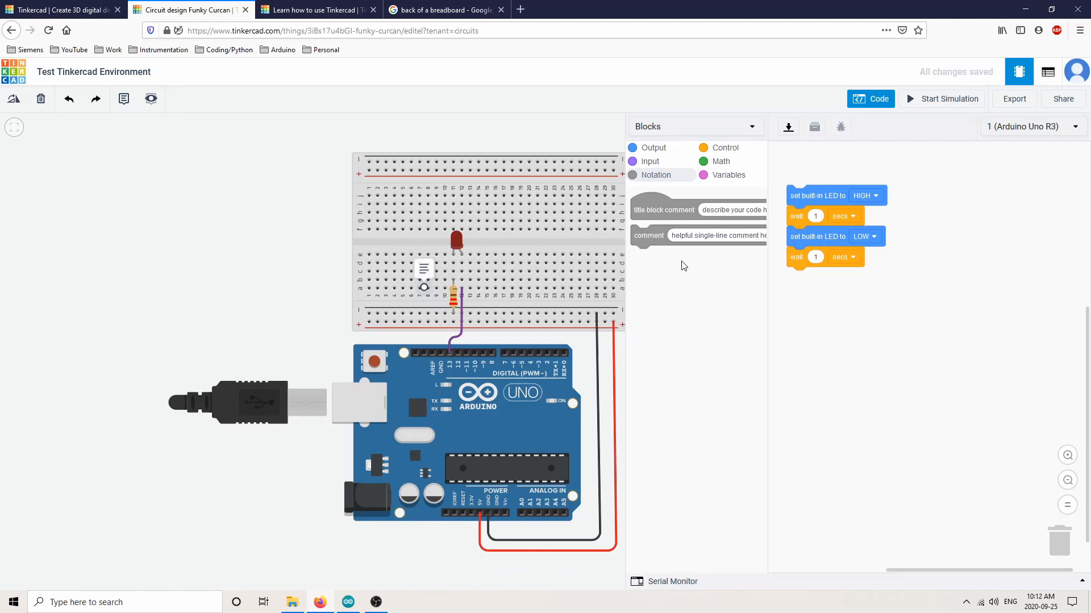
click(725, 149)
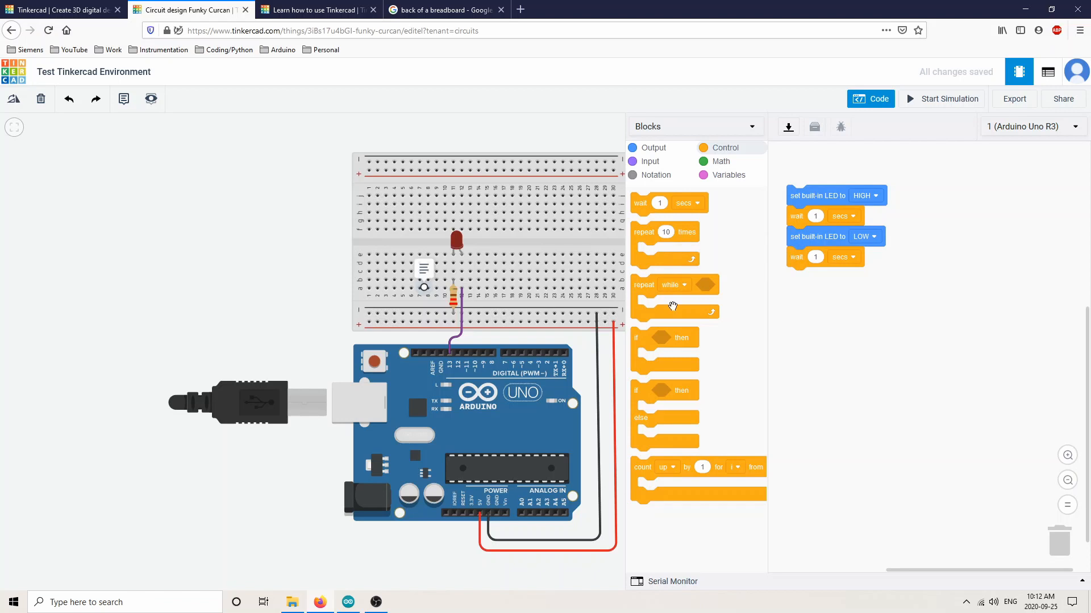
Check the repeat block's condition options, build a repeat-while loop holding two "set built-in LED to HIGH" blocks, and discard it.
click(684, 289)
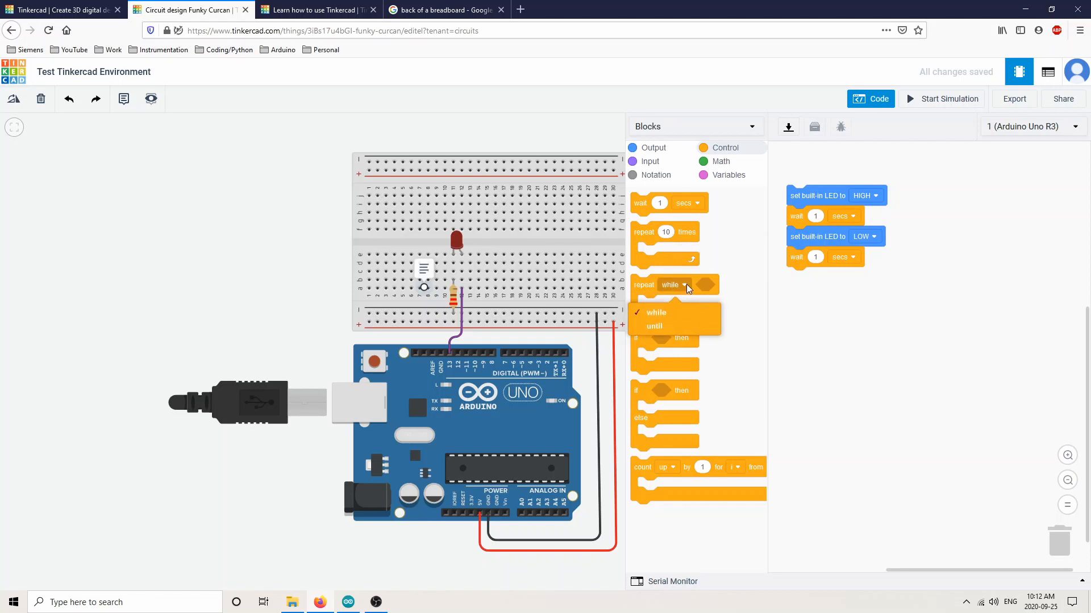
click(733, 306)
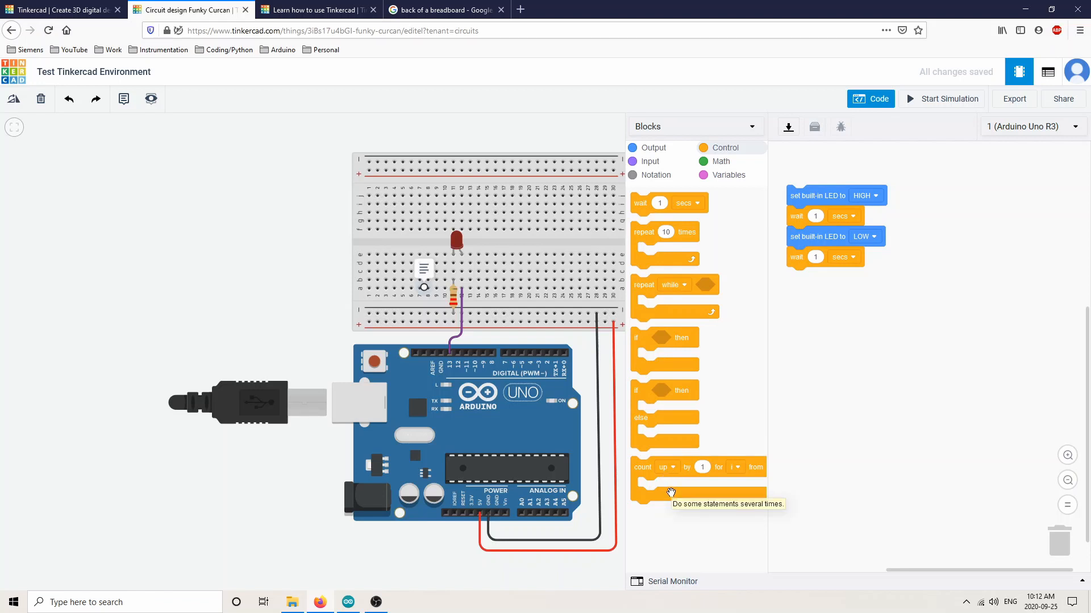
drag(645, 290, 824, 332)
click(653, 148)
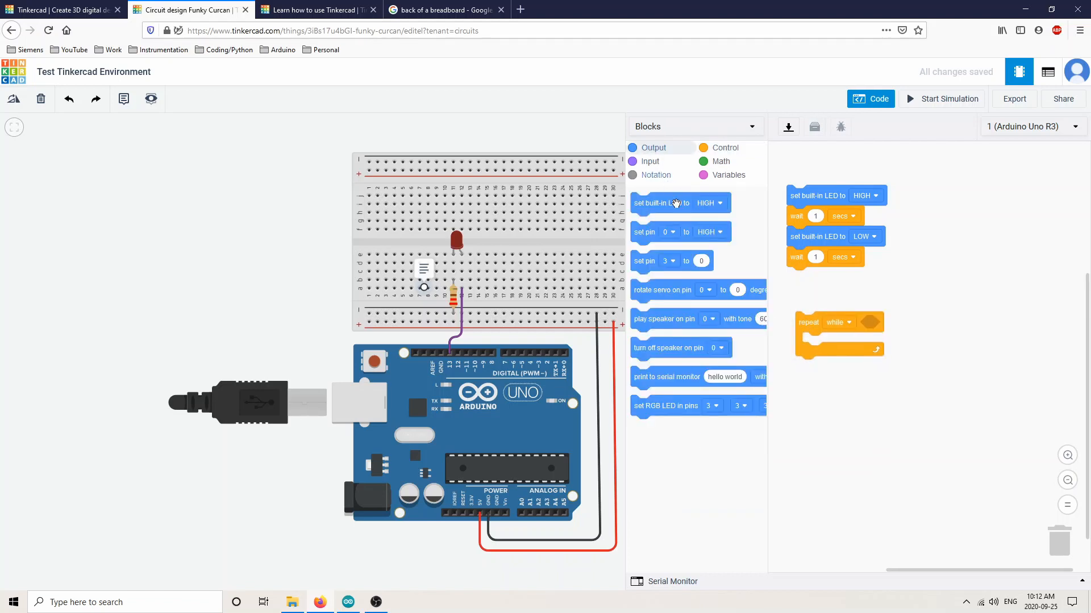
drag(676, 203, 848, 344)
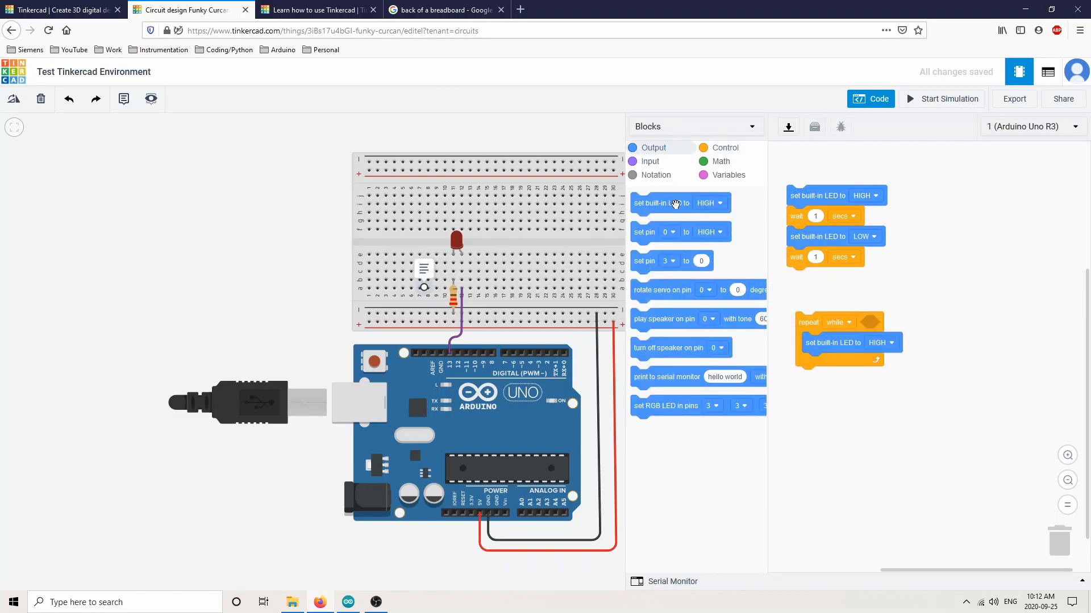
drag(675, 204, 850, 363)
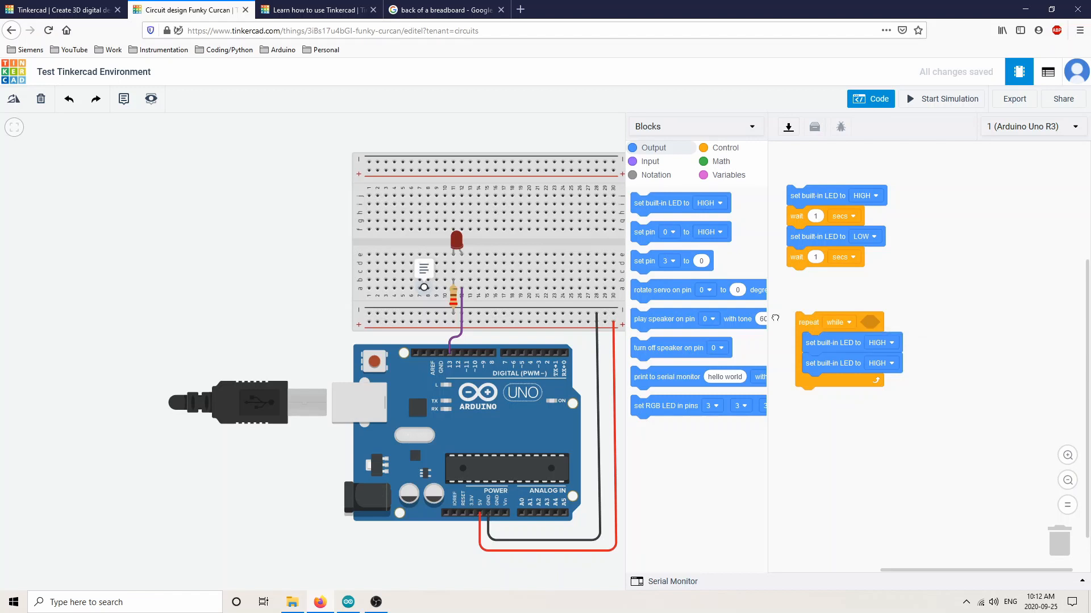
drag(811, 325, 677, 304)
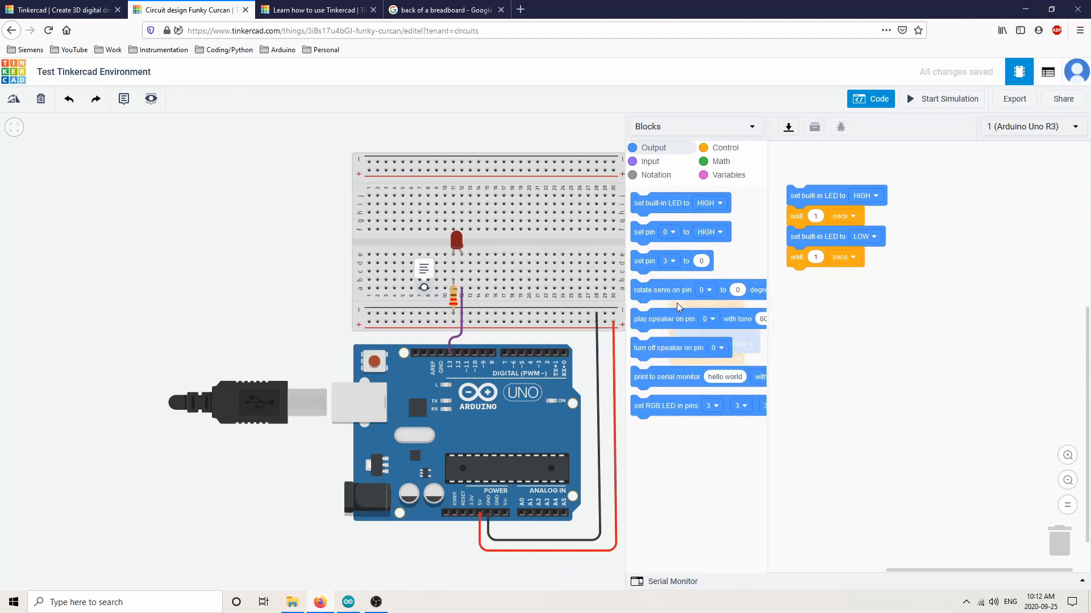
Look over the Math blocks and create a new variable named delayTime.
click(716, 163)
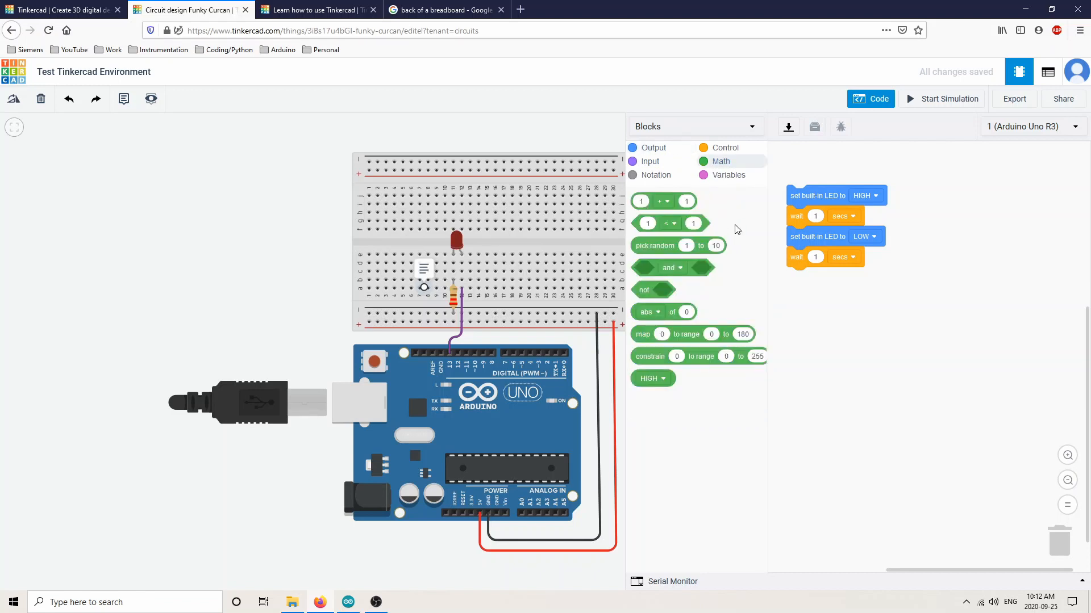
click(722, 177)
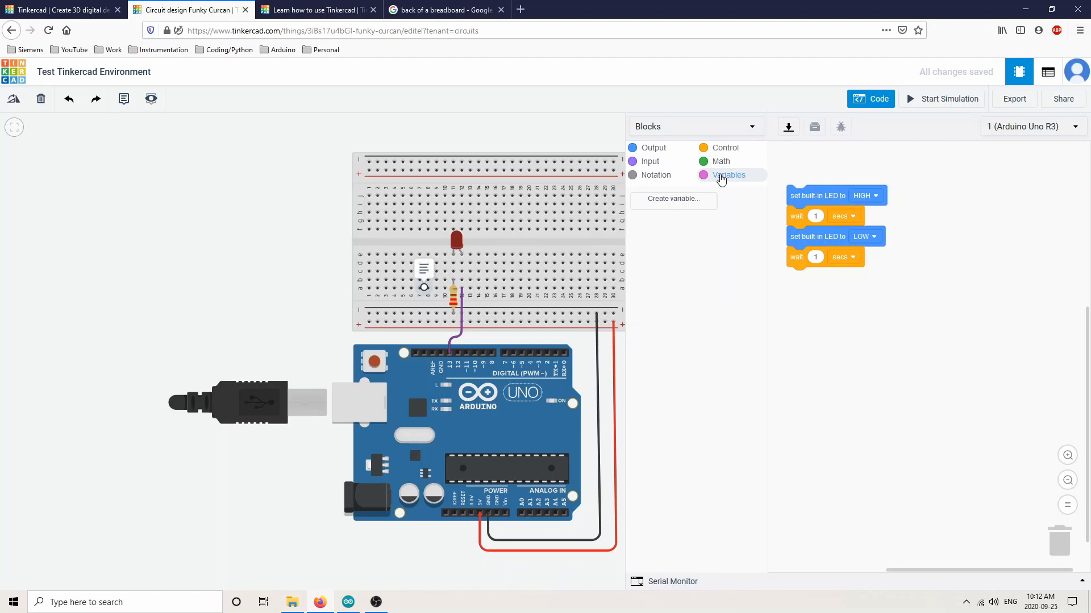
click(675, 200)
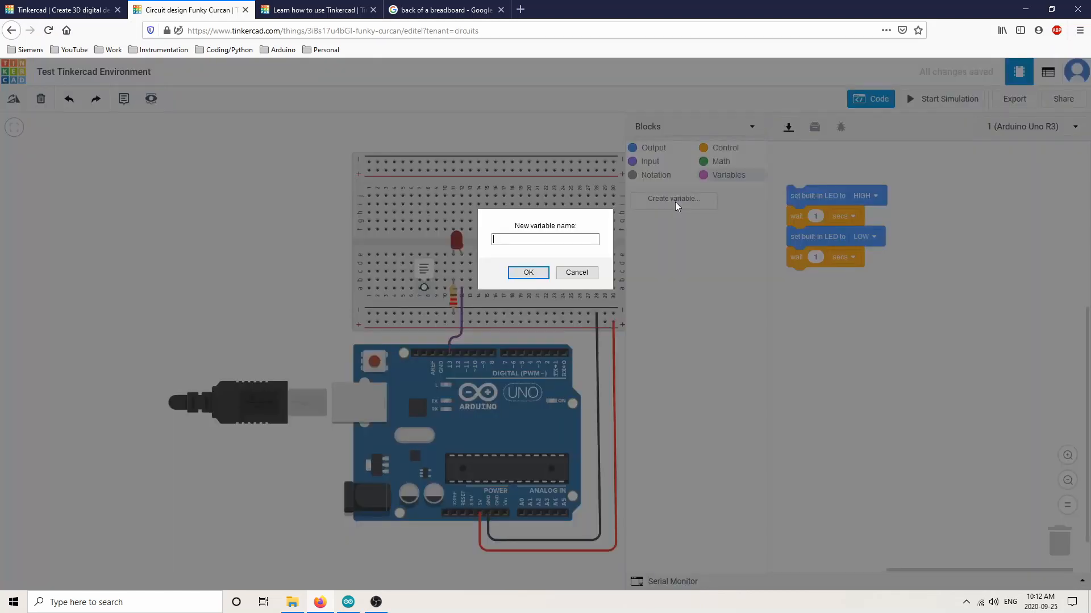
text(dely)
key(BackSpace)
text(ayTime)
click(527, 274)
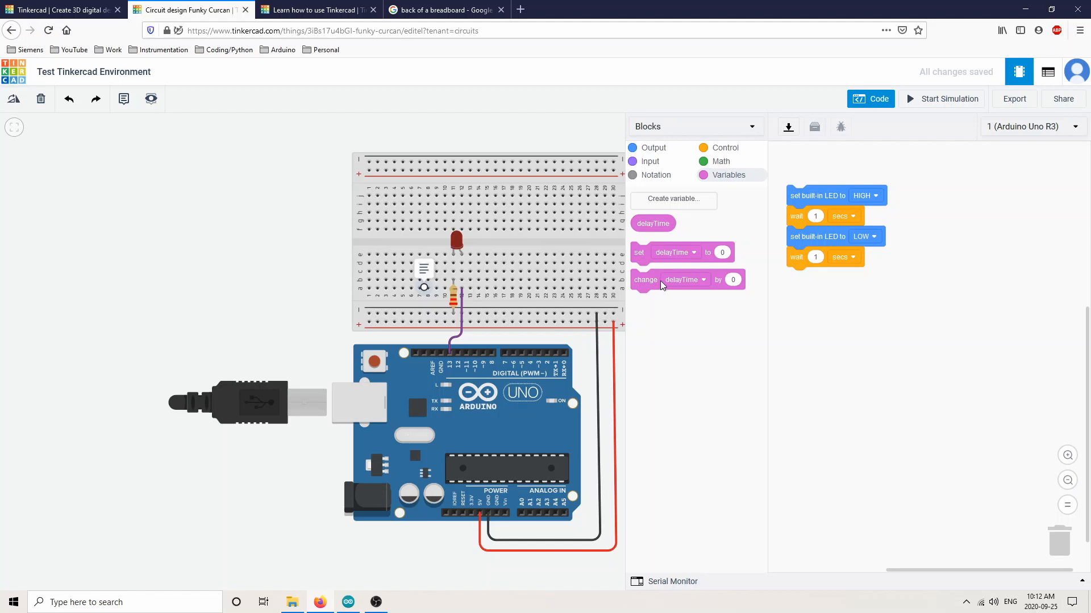
Try a "set delayTime to 0" block before the last wait block, discard it, and reattach the wait block to the blink stack.
drag(640, 253, 801, 310)
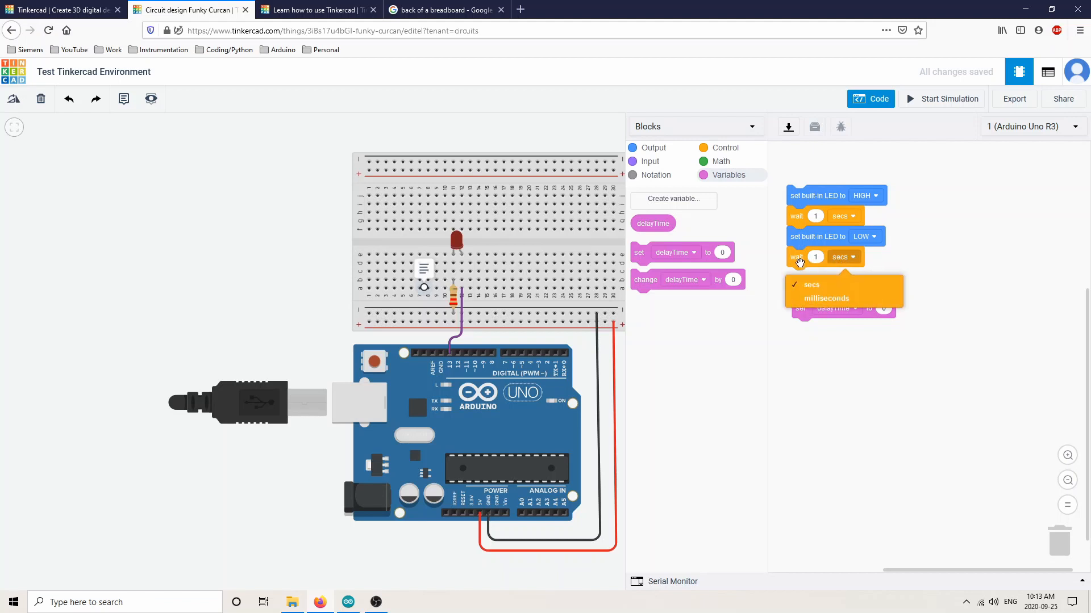
mouse_move(794, 260)
mouse_down()
mouse_move(795, 352)
mouse_move(794, 272)
mouse_up()
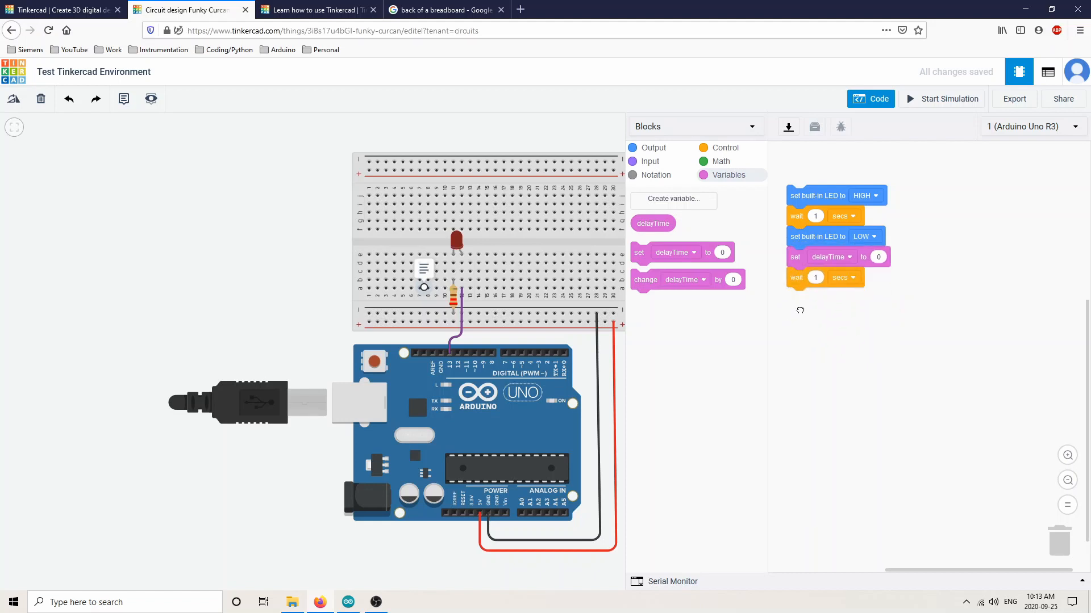
drag(795, 277, 812, 351)
drag(796, 257, 717, 298)
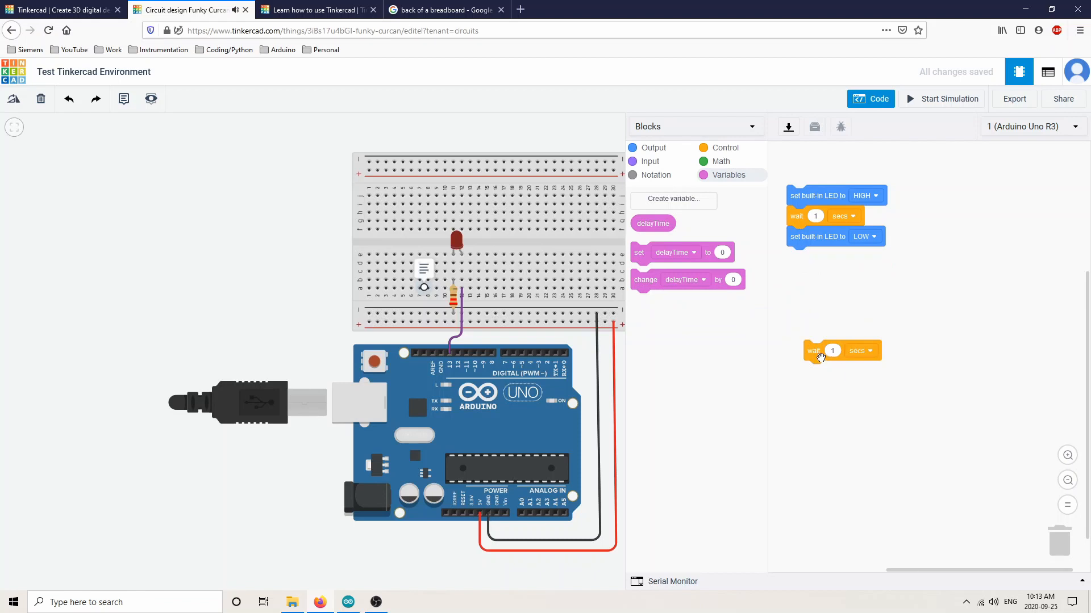
drag(818, 357, 802, 263)
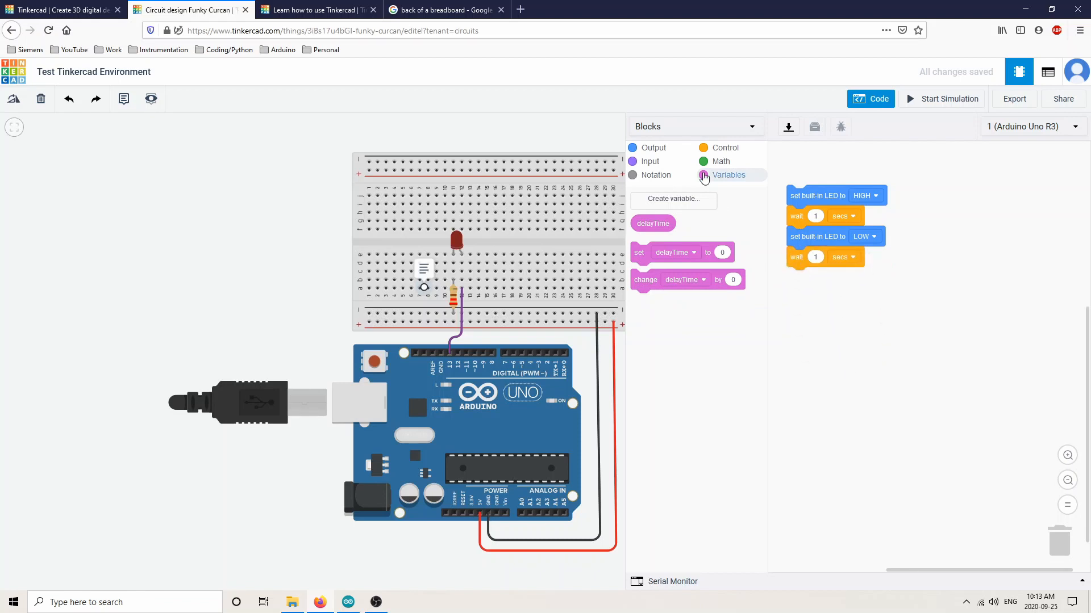
Convert the block program to text-only code, accepting the loss of the blocks, and check which boards can be selected for programming.
click(753, 127)
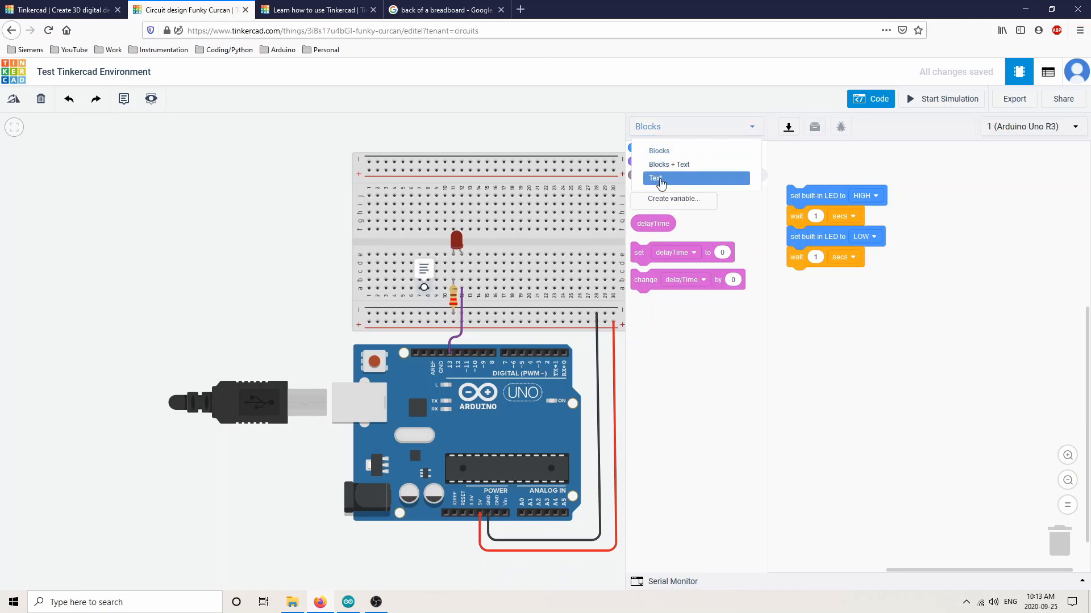
click(659, 179)
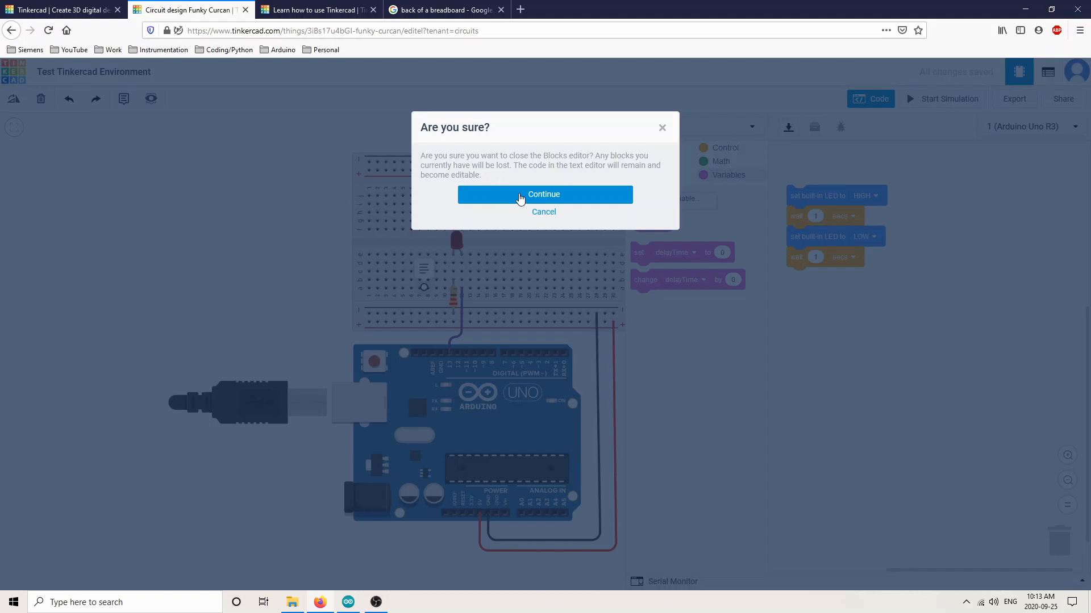
click(502, 194)
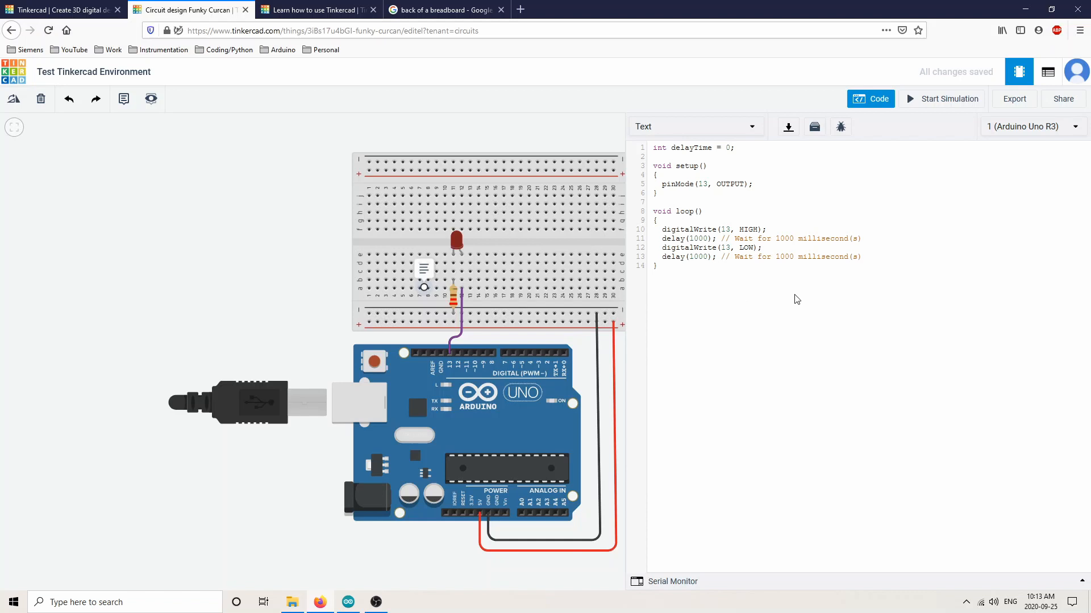
click(1077, 130)
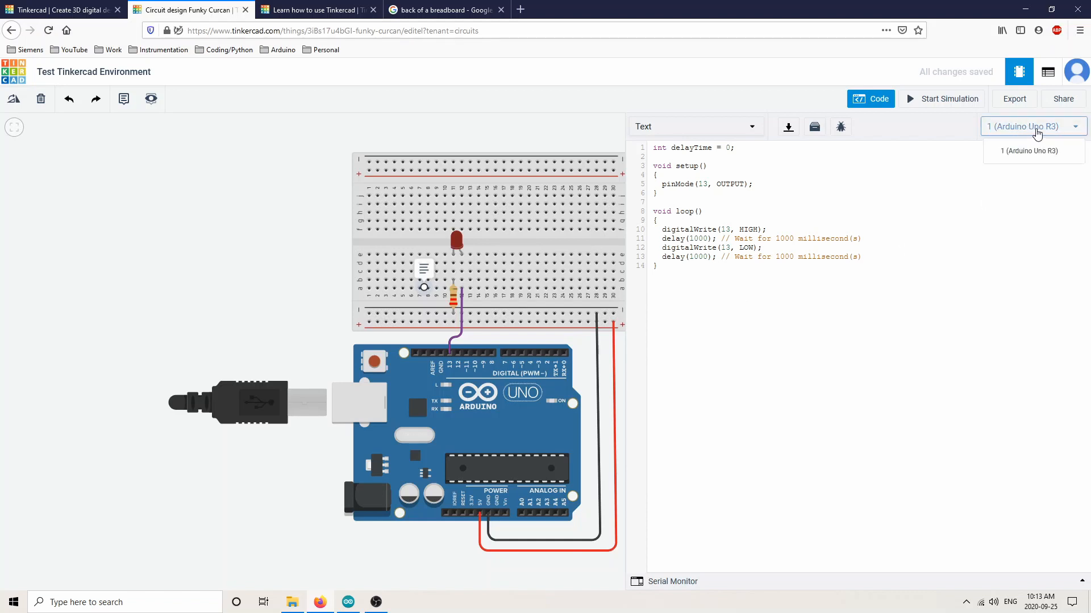
click(715, 315)
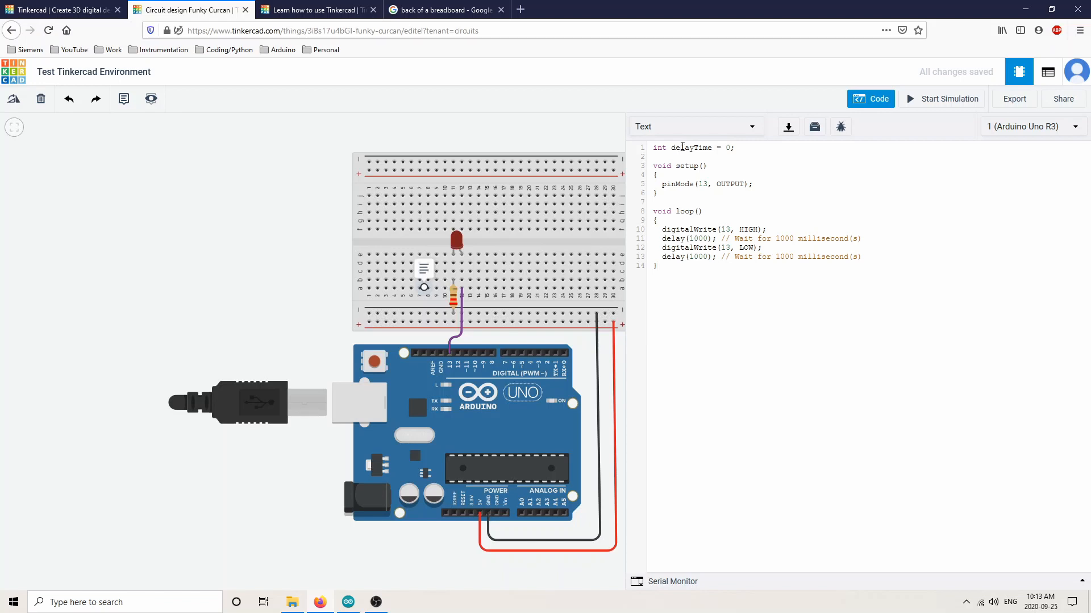
Examine the text code by highlighting the delayTime declaration, the setup function and the loop function in turn.
drag(726, 149, 743, 151)
click(747, 167)
click(654, 149)
drag(654, 148, 734, 150)
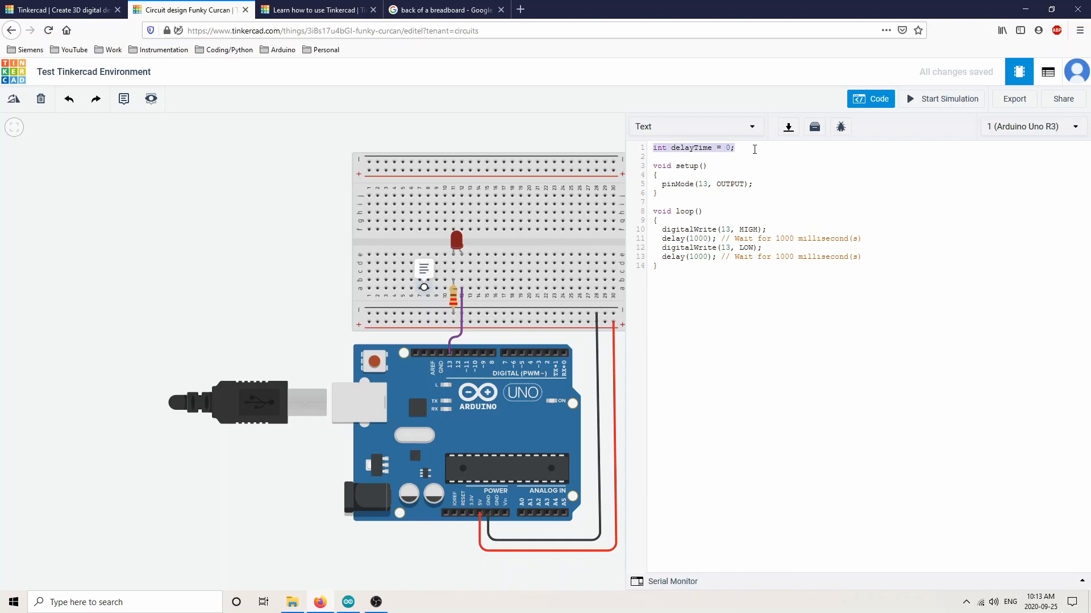
drag(653, 166, 718, 197)
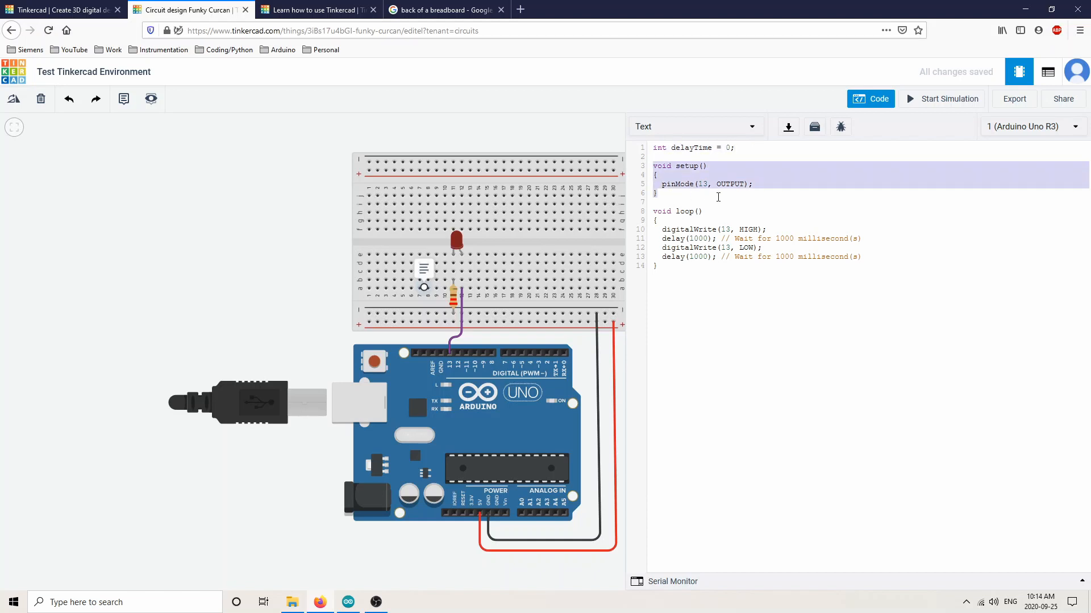
drag(654, 211, 780, 271)
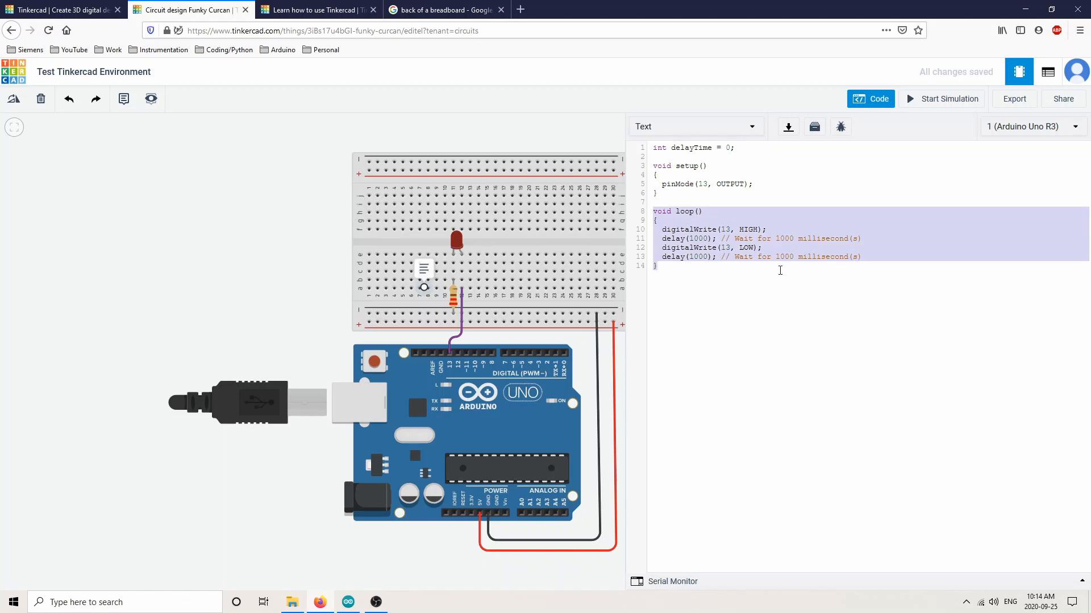
click(767, 287)
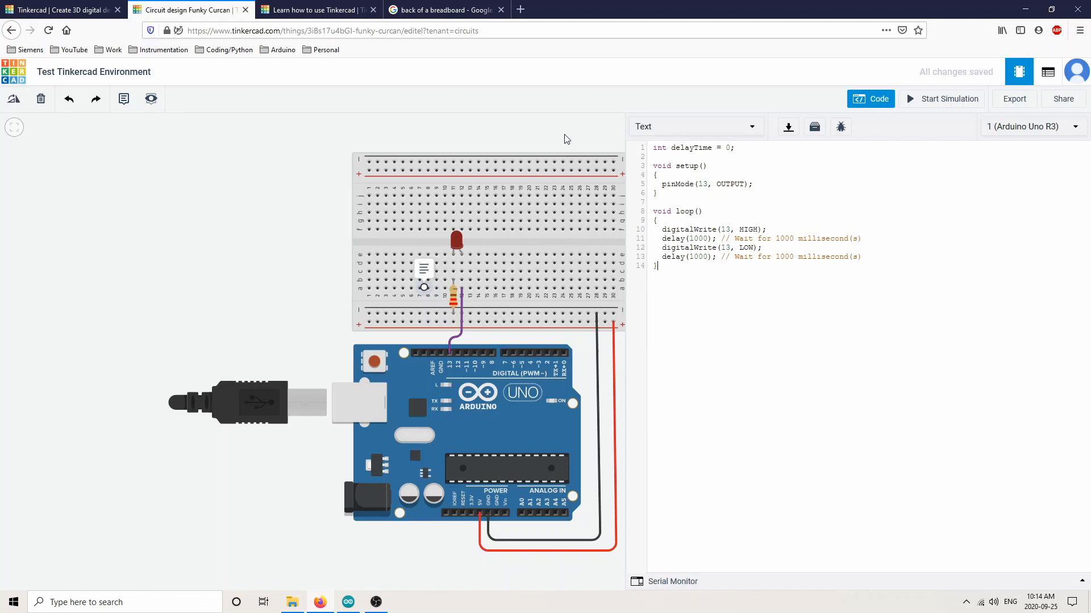
Switch the code editor to Blocks + Text, move the blink stack to the workspace's upper left, and narrow the editor.
click(751, 126)
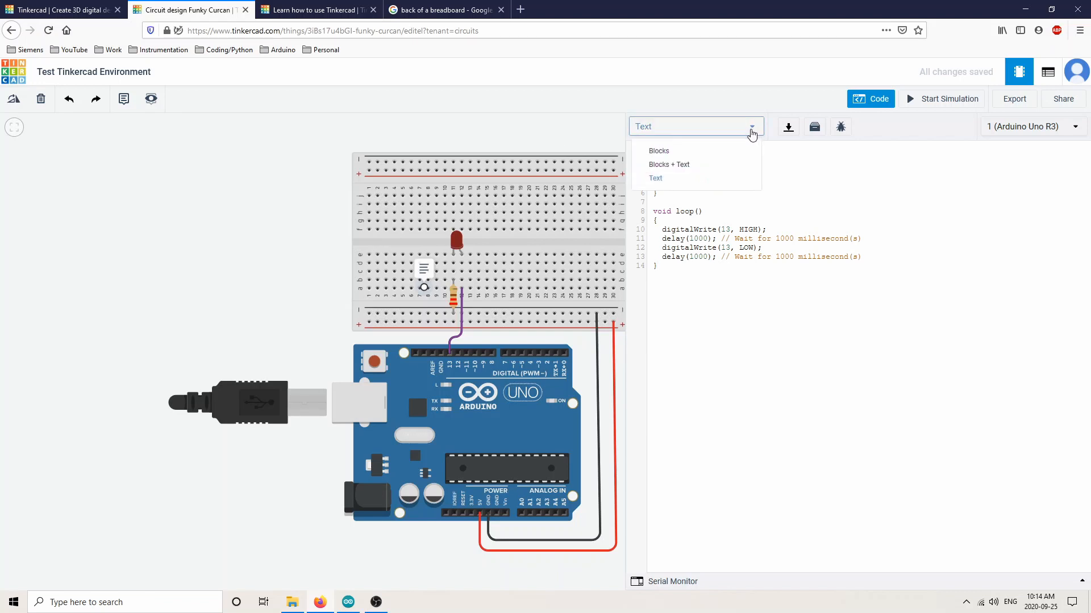
click(665, 171)
click(556, 185)
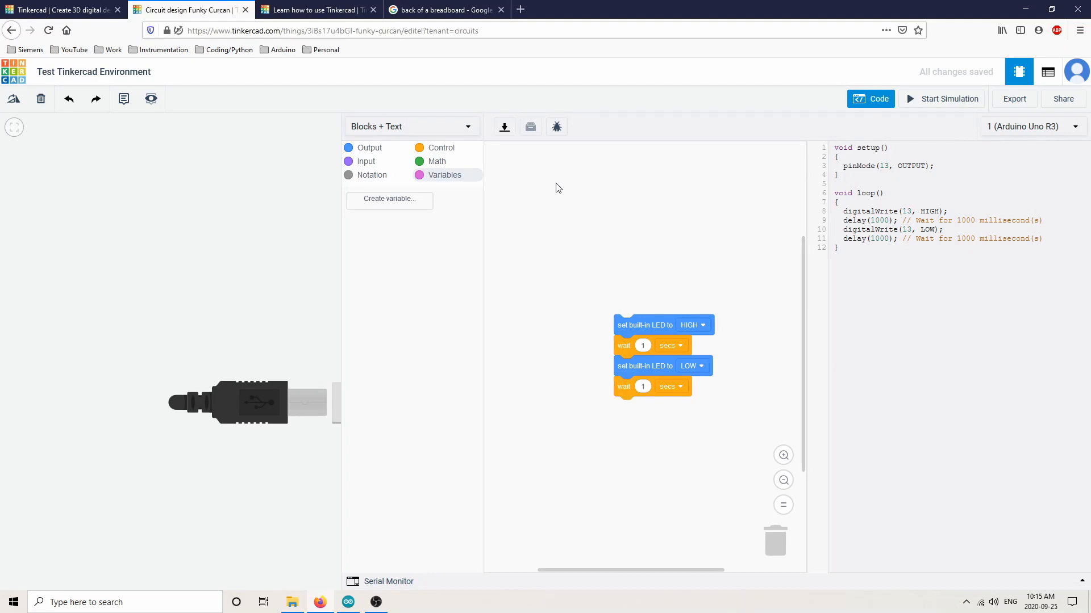
drag(641, 325, 537, 179)
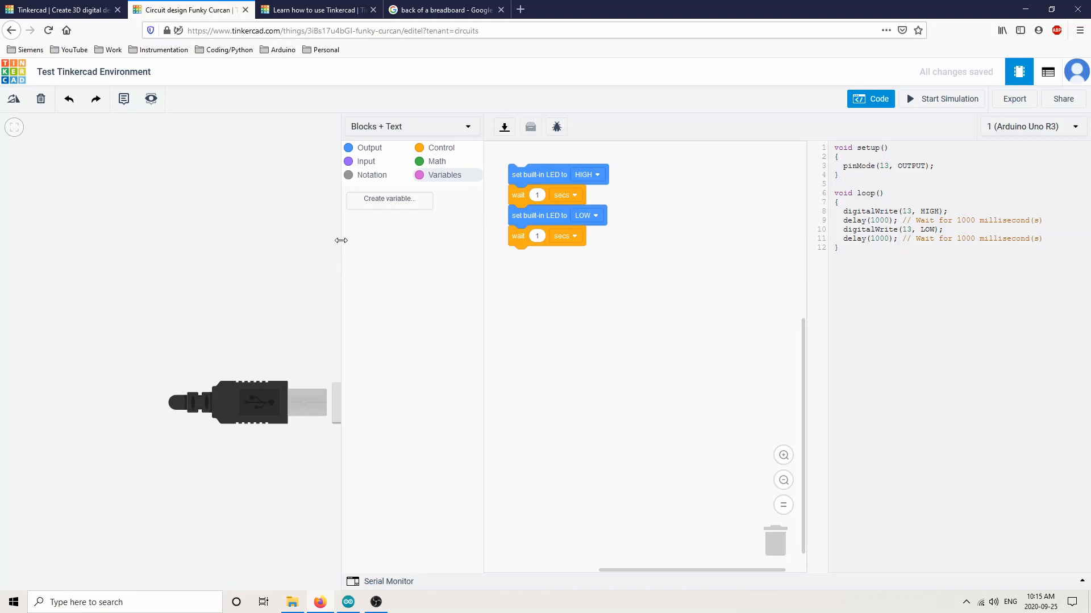
drag(341, 240, 461, 240)
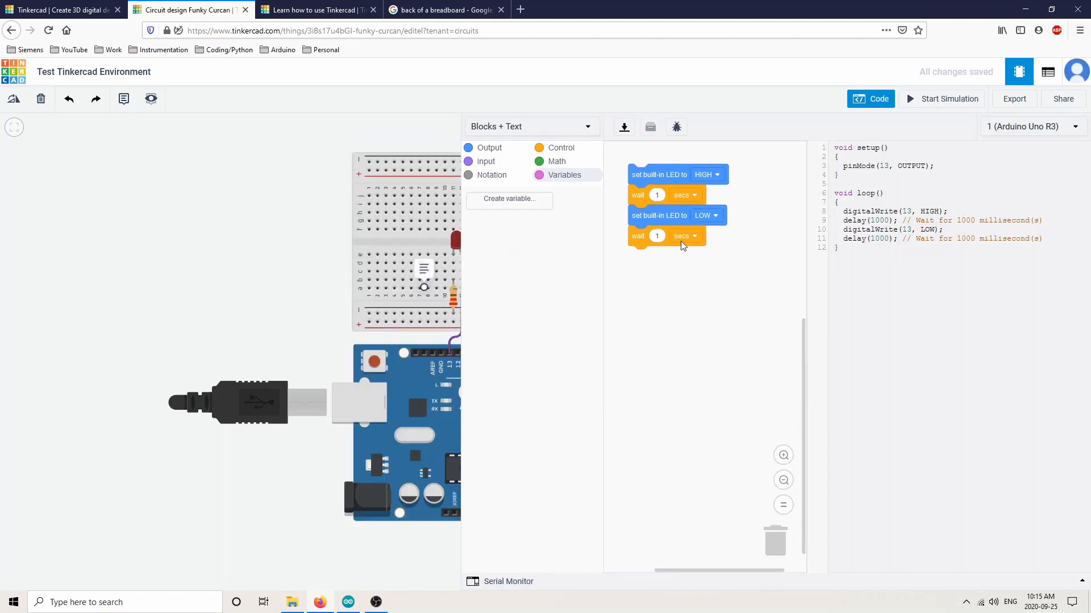
Set both wait blocks in the blink stack to 2 seconds.
click(660, 196)
click(660, 237)
Copy all the generated code and paste it into the Arduino IDE, replacing the whole BareMinimum sketch.
drag(834, 148, 877, 253)
right_click(866, 195)
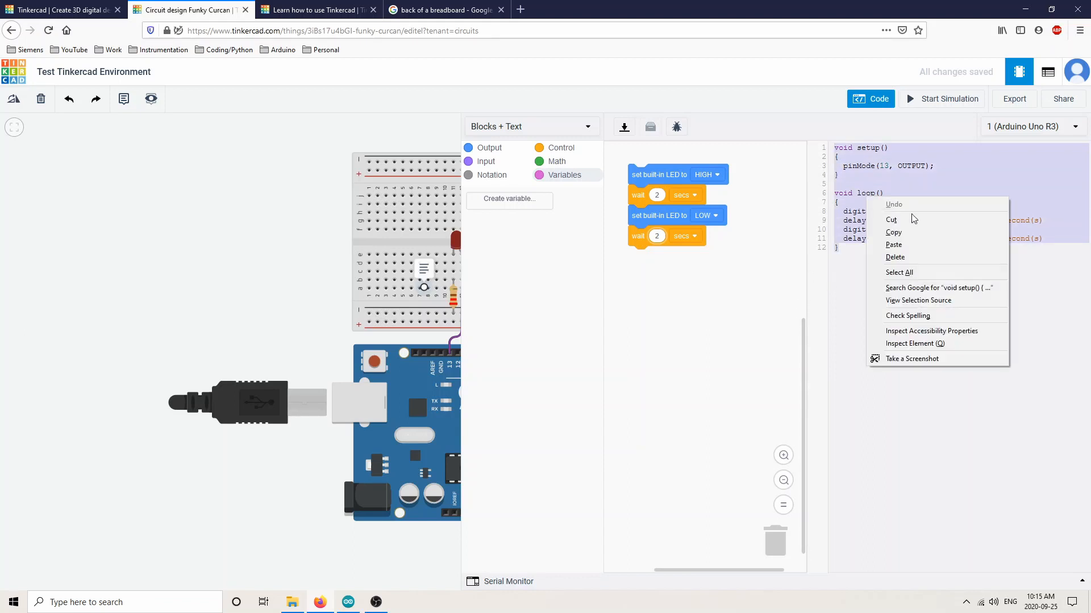
click(910, 233)
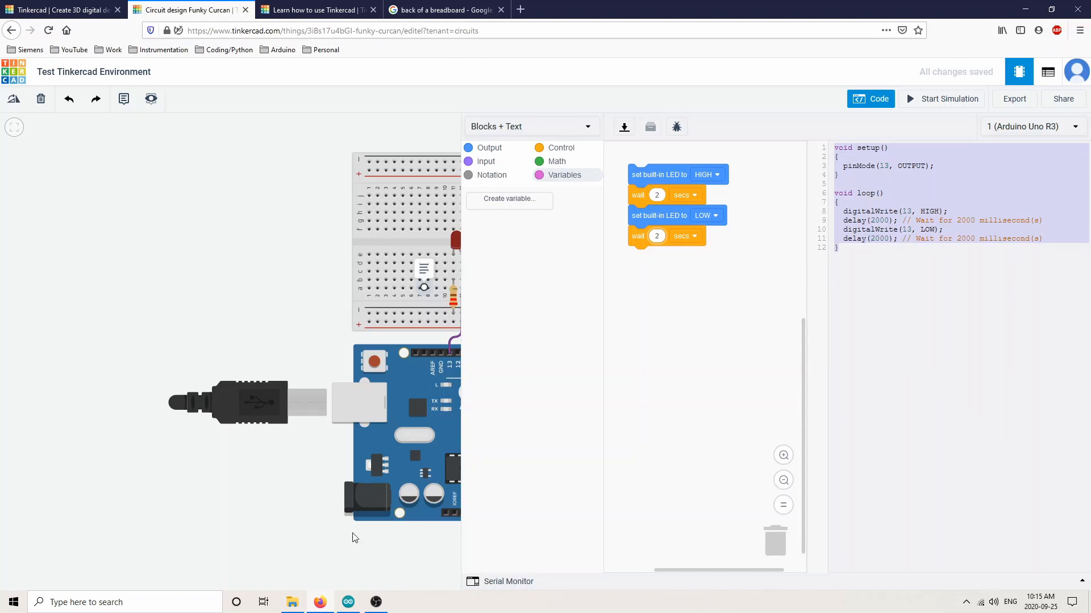
click(348, 603)
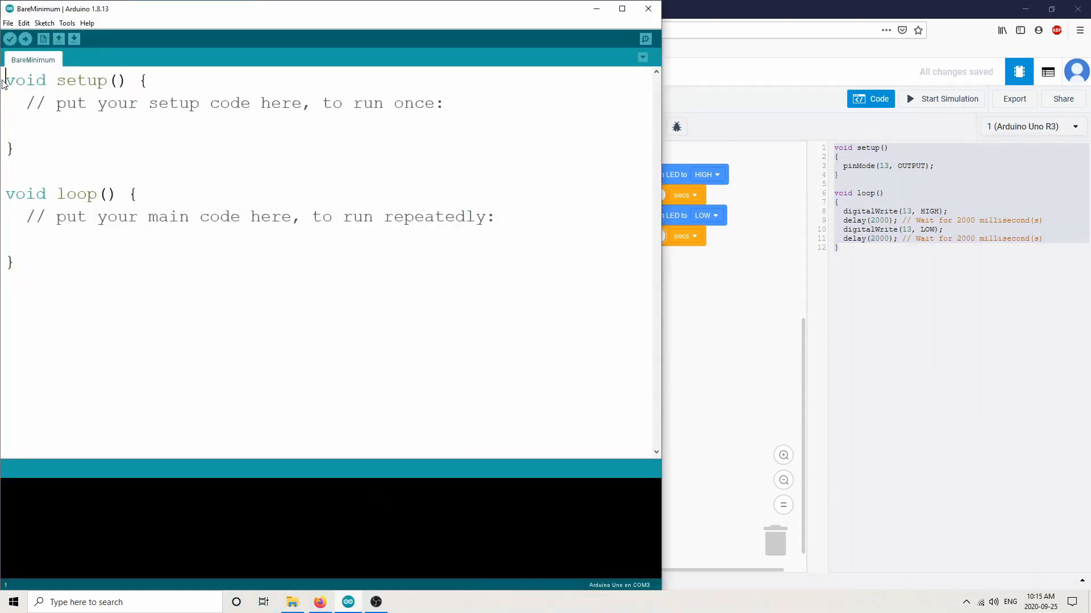
key(ctrl+a)
right_click(83, 119)
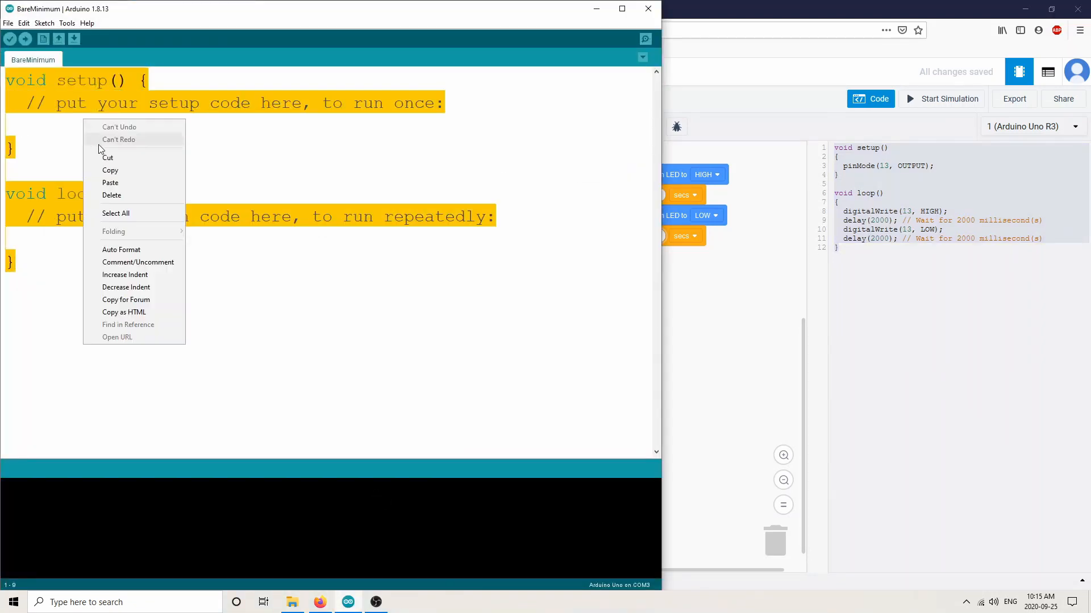
click(111, 181)
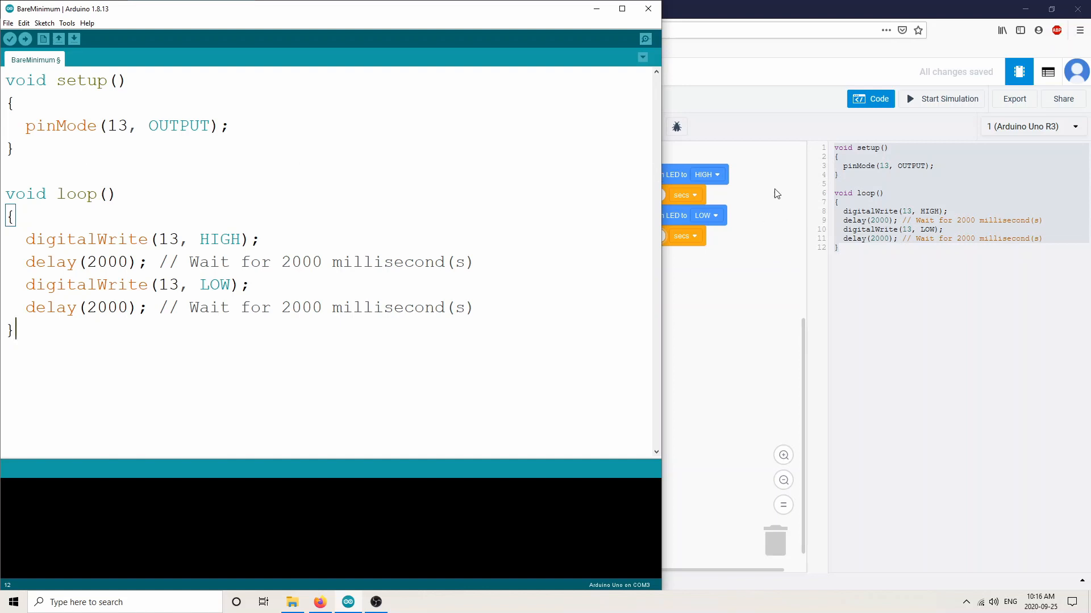
Return to Tinkercad, review the pasted sketch in the Arduino IDE once more, and go back to the Tinkercad circuit.
click(763, 226)
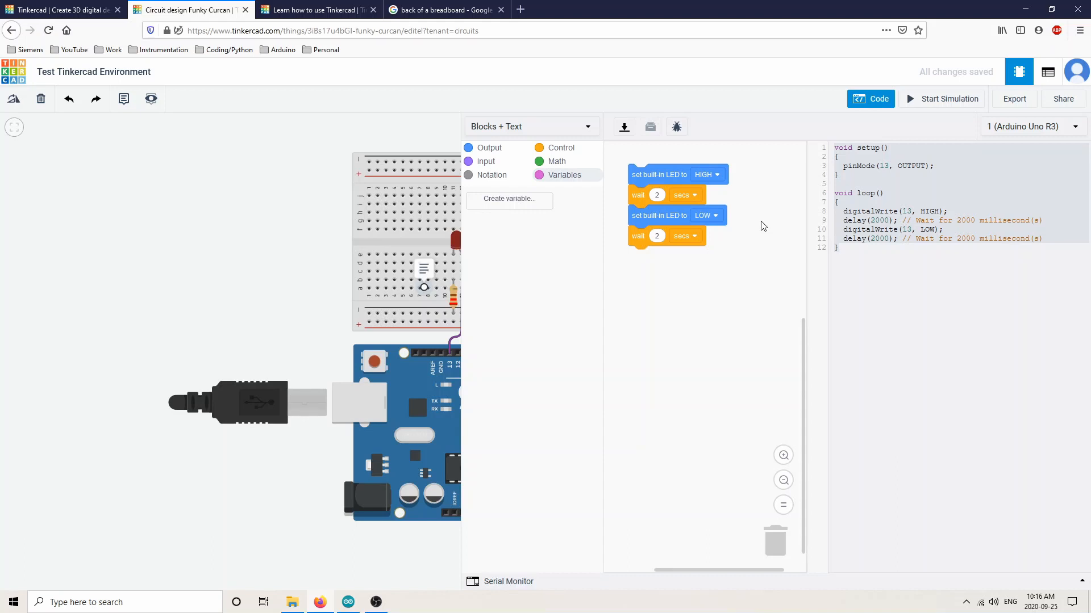
click(351, 605)
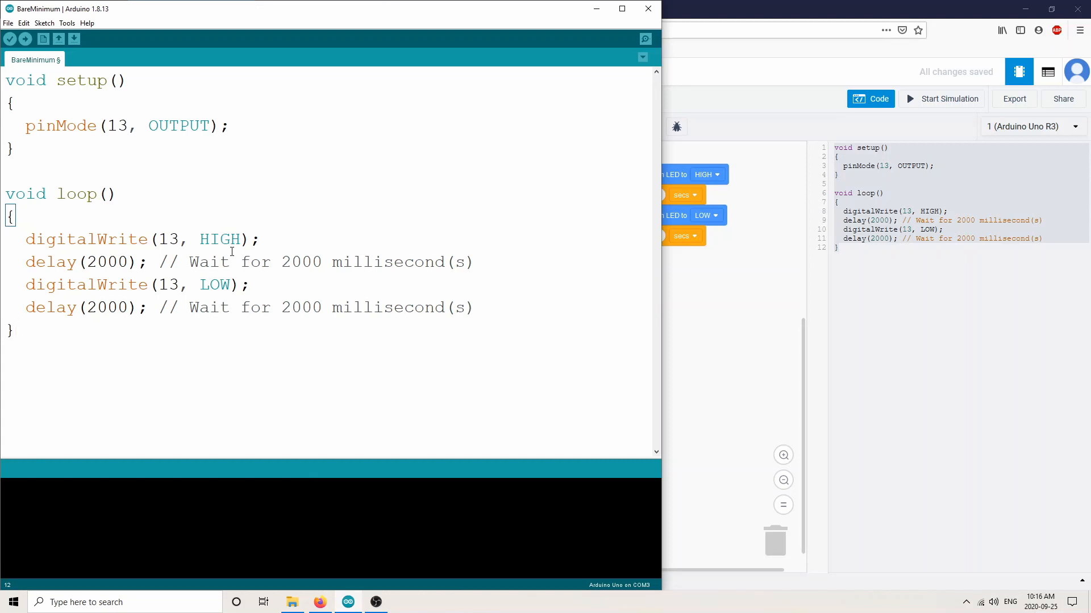
click(728, 295)
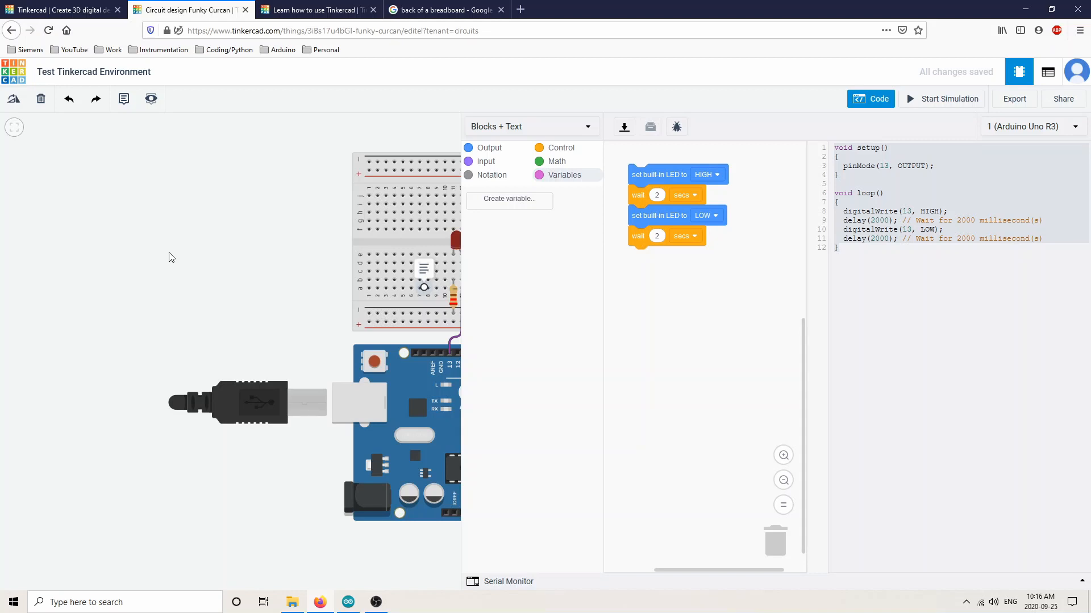
Download the generated code as funky_curcan1.ino, open it with the Arduino IDE, and accept moving it into its own sketch folder.
click(624, 132)
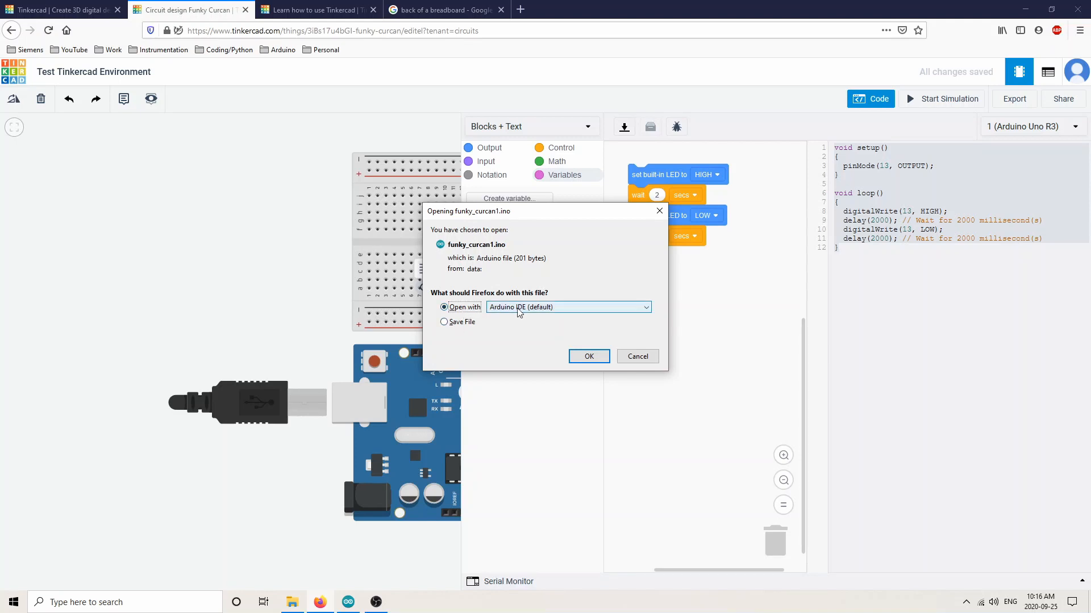
click(589, 356)
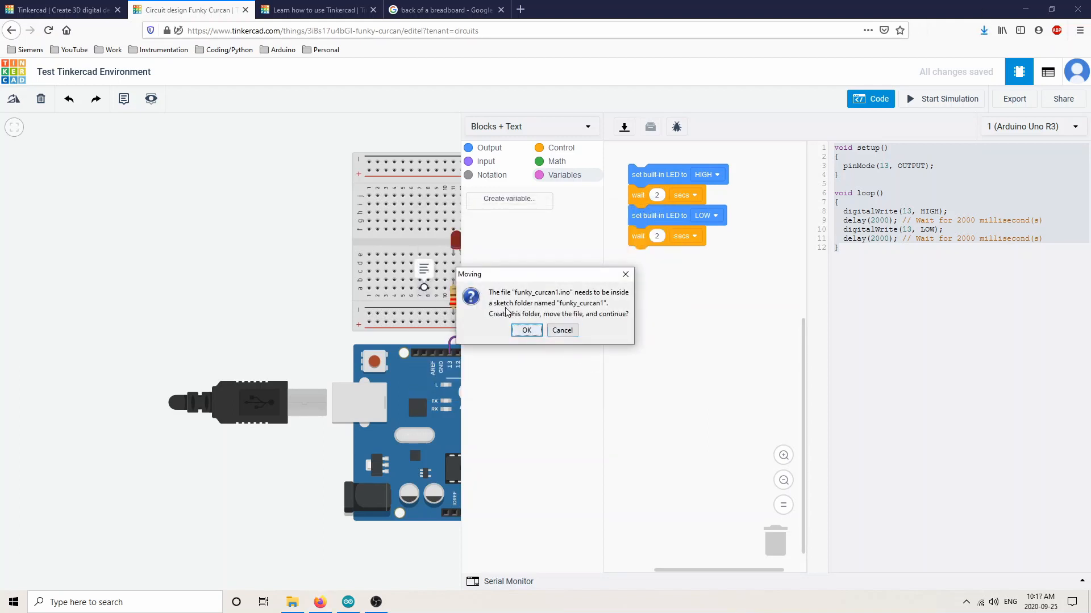
click(527, 330)
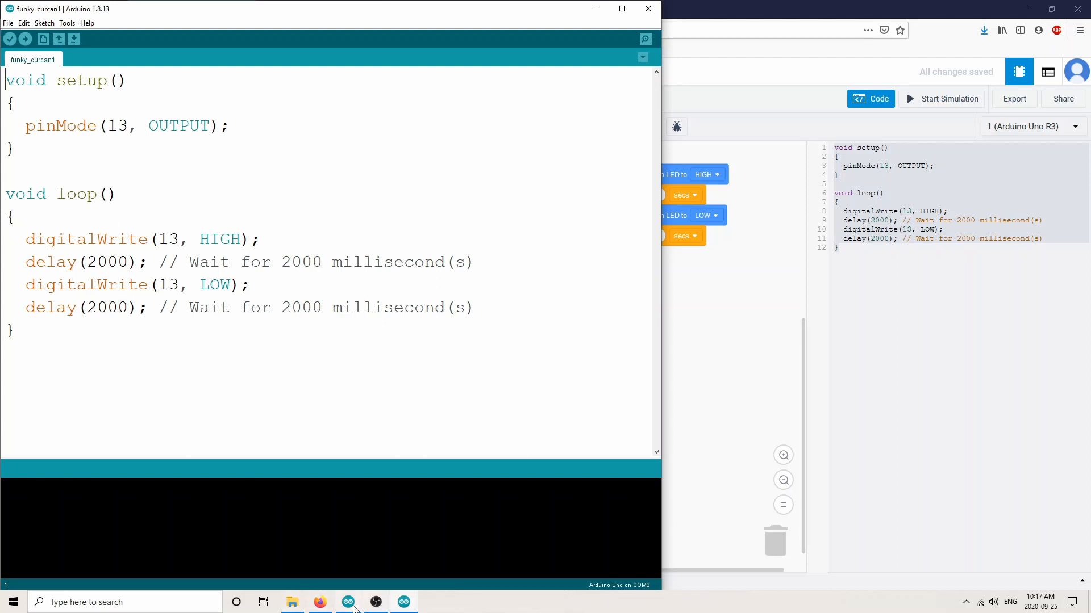
Compare the downloaded sketch with the pasted BareMinimum sketch, close the downloaded one, and minimize the Arduino IDE to return to Tinkercad.
click(349, 599)
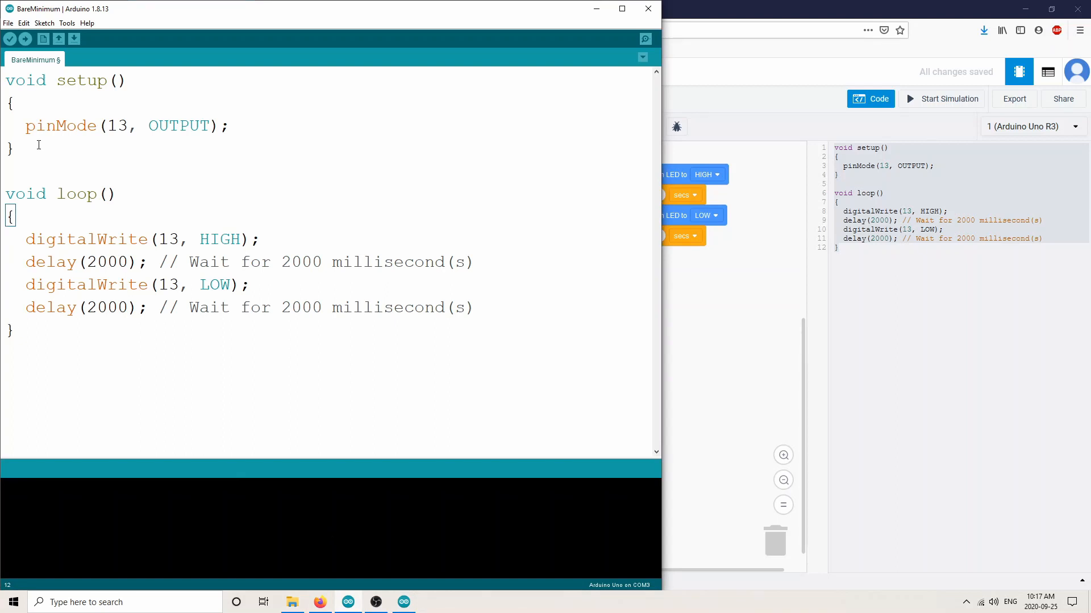
click(404, 602)
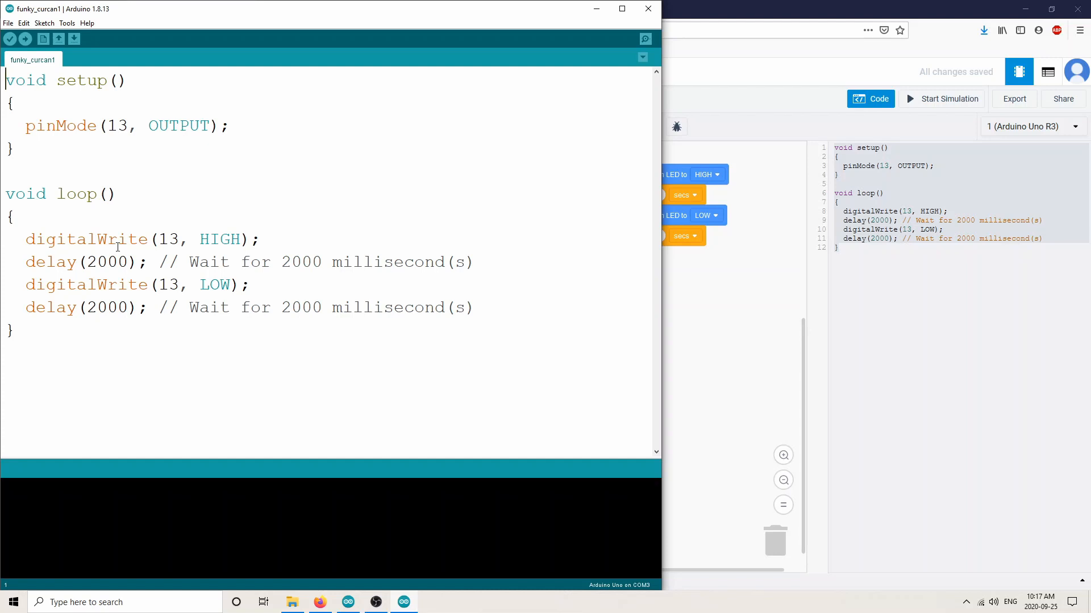
click(647, 9)
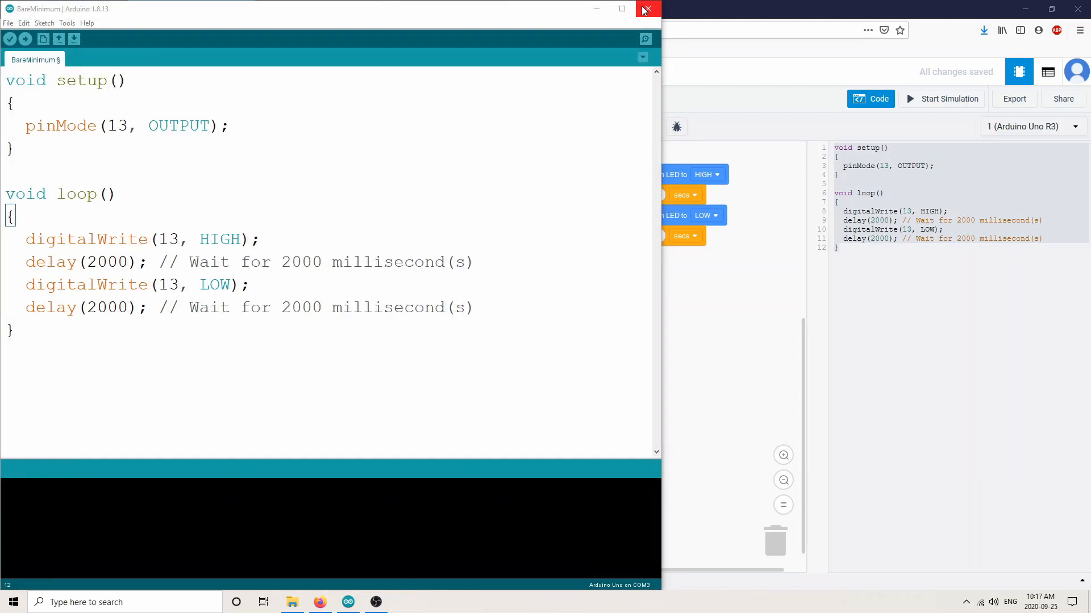
click(597, 11)
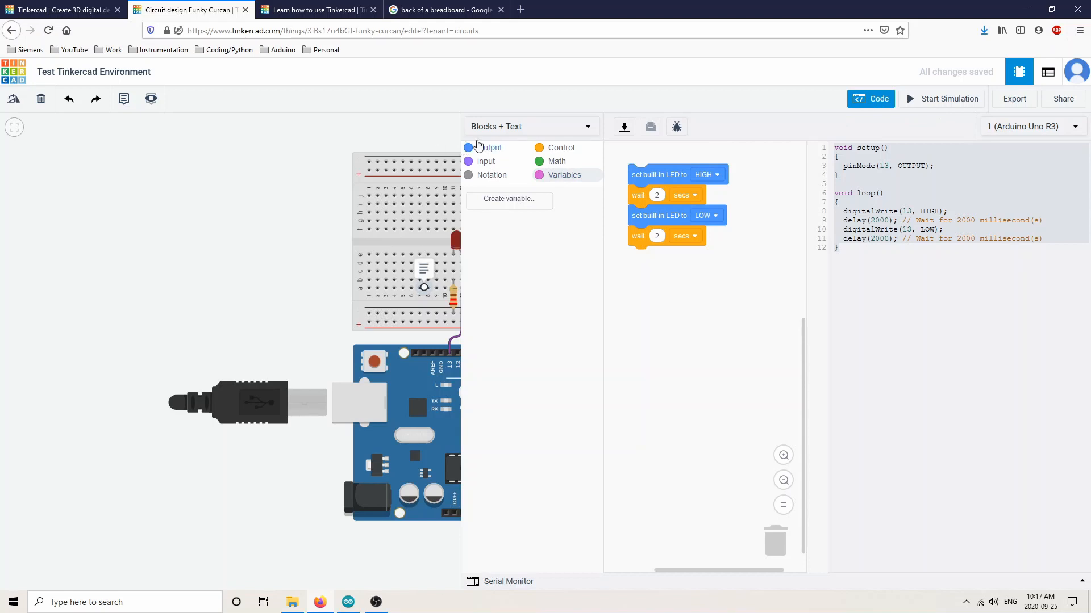
Hide the code editor and run the simulation to watch the LED blink up close.
click(858, 107)
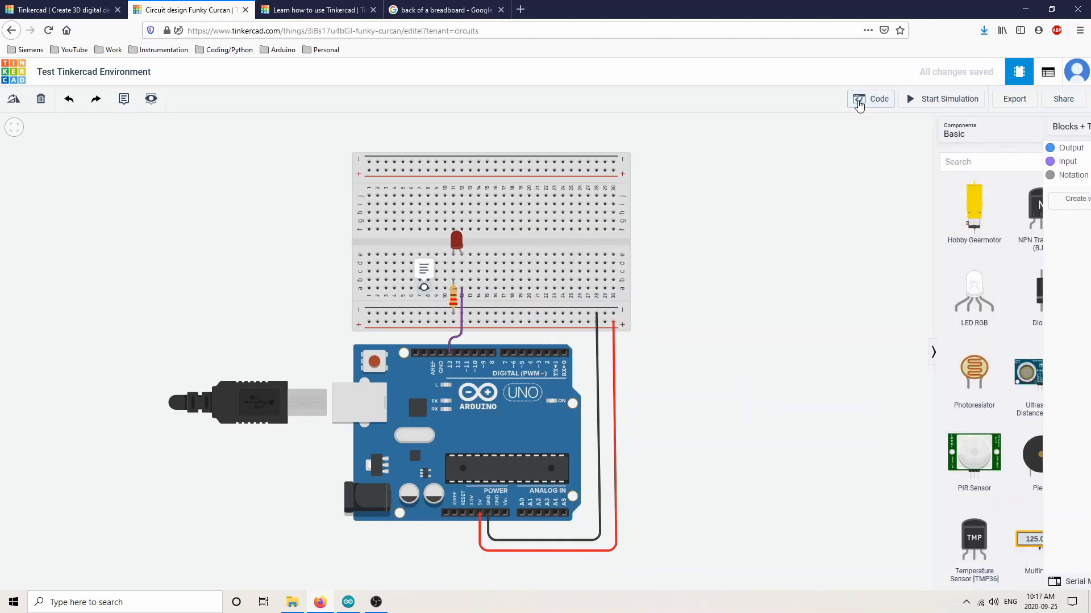
click(858, 105)
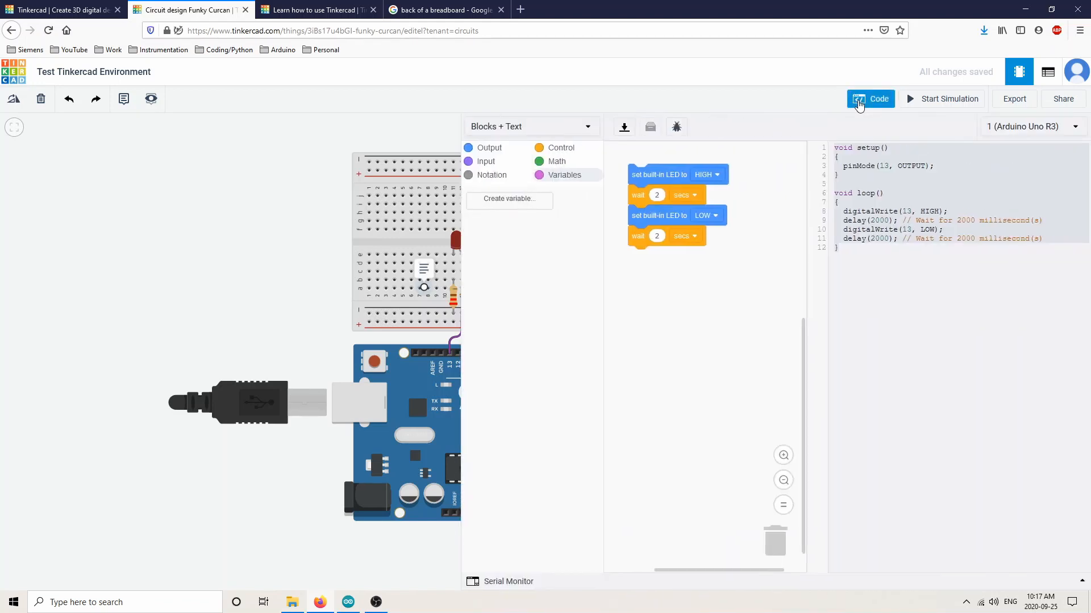
click(858, 106)
click(858, 105)
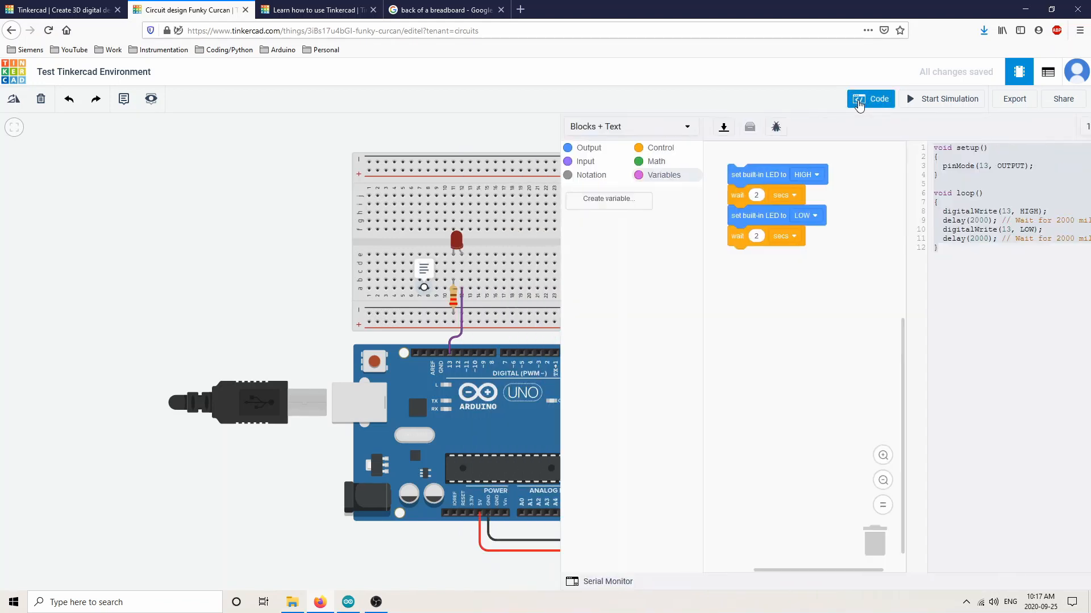
click(858, 105)
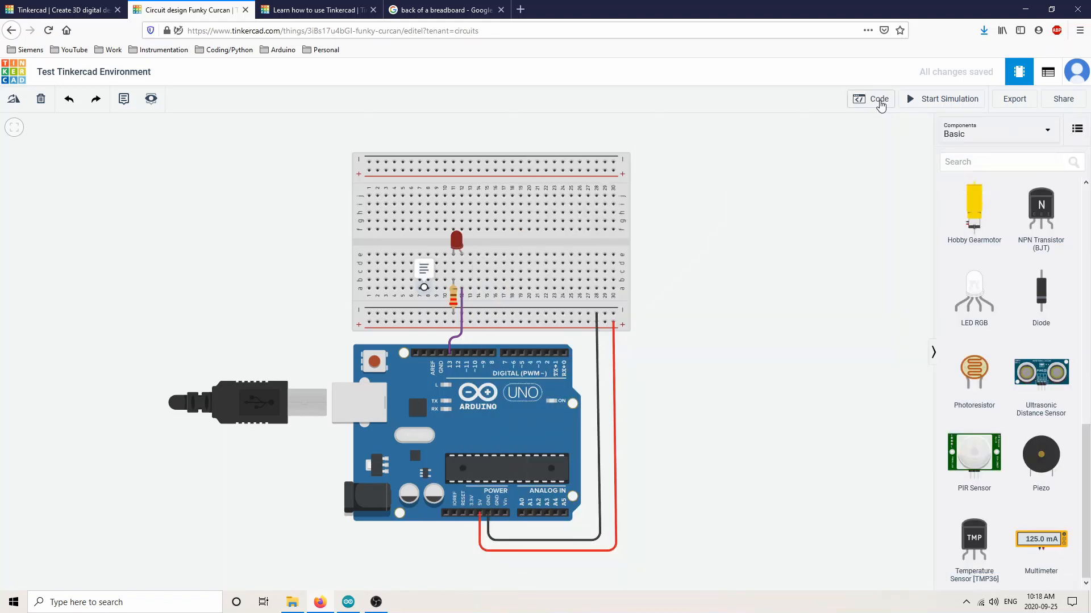
click(946, 105)
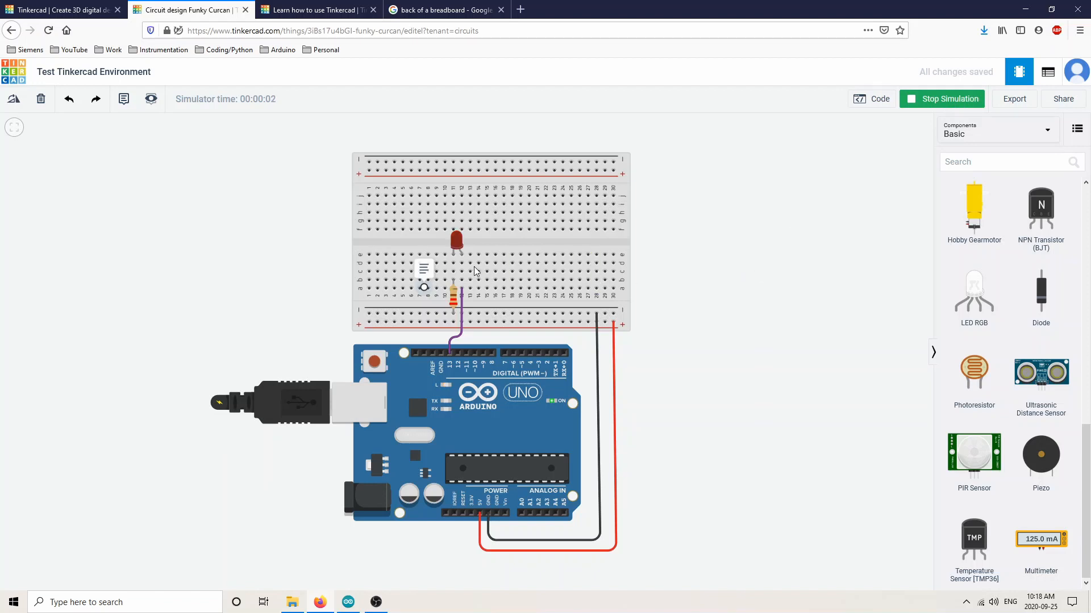
scroll(477, 256, up, 5)
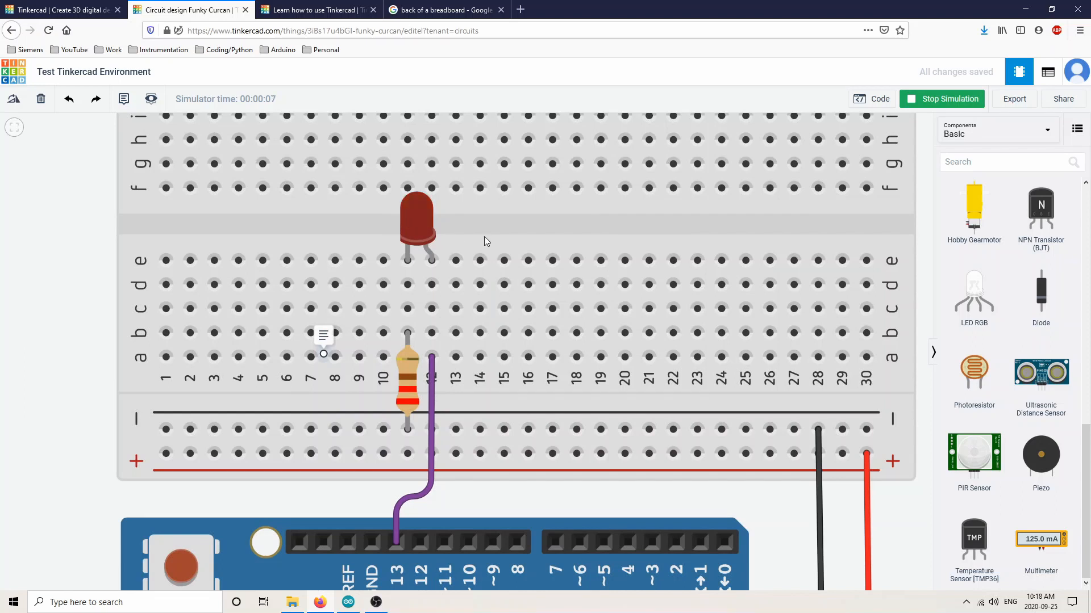
Reopen the code editor, set the wait after the HIGH block to 3 seconds, and run the simulation.
click(888, 102)
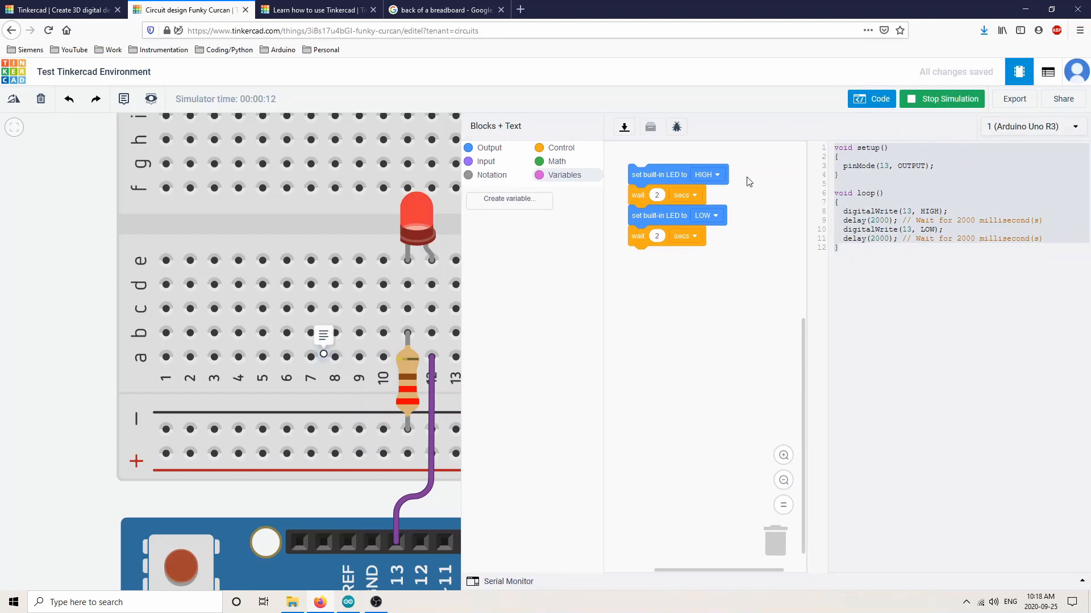
click(657, 196)
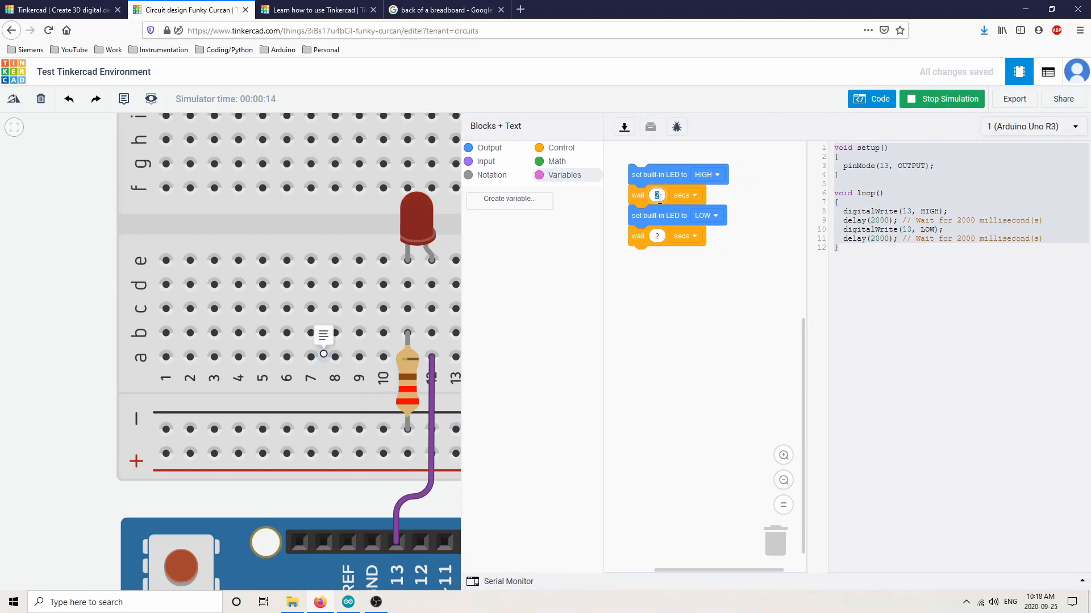
text(3)
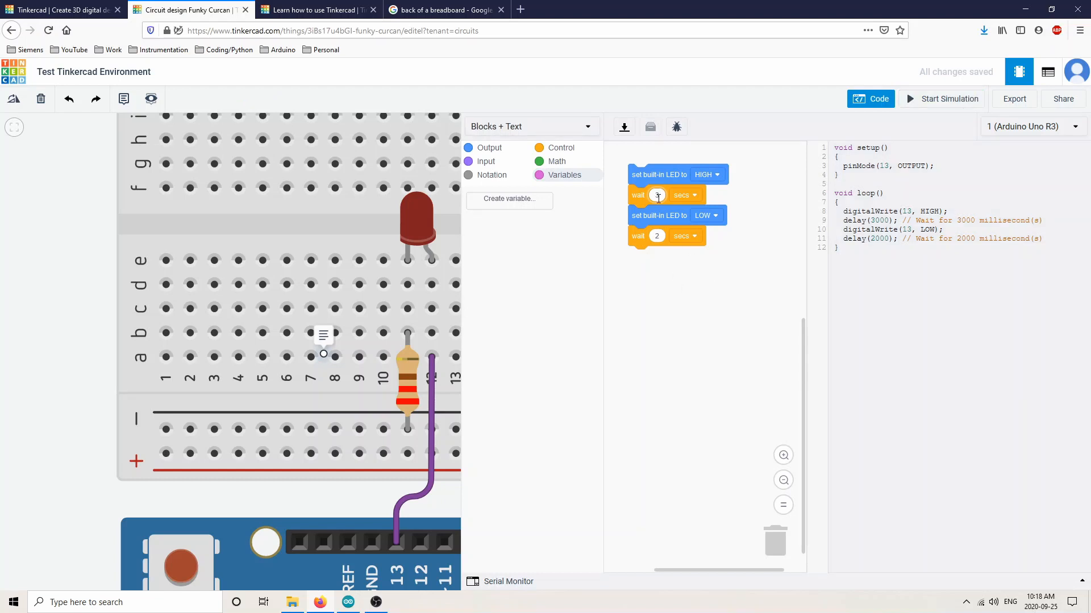
click(928, 105)
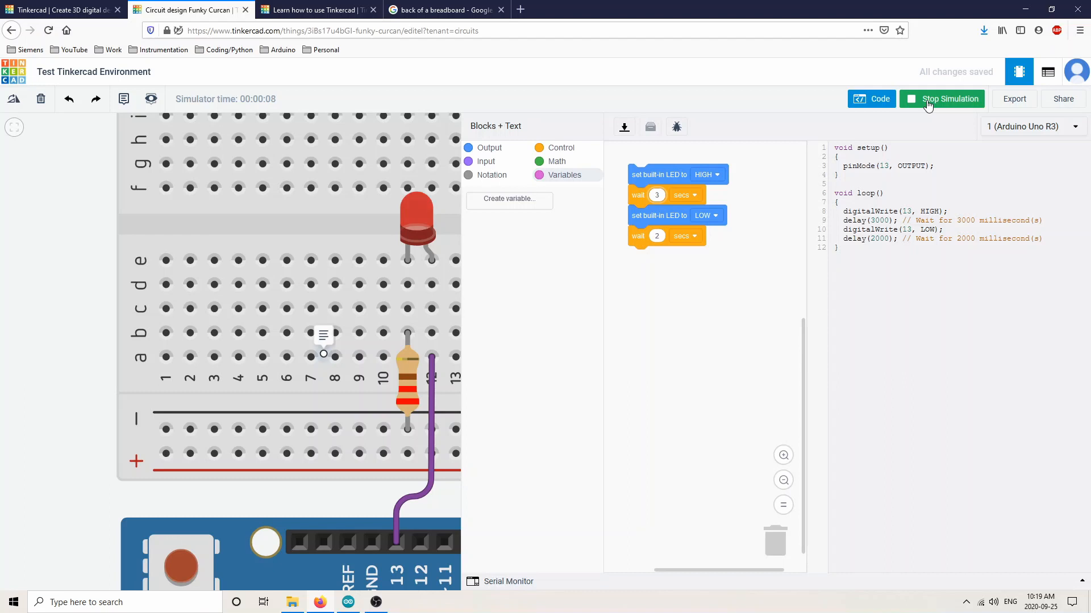
Set both wait blocks in the blink stack to 1 second and simulate the circuit again.
click(657, 195)
text(1)
click(659, 237)
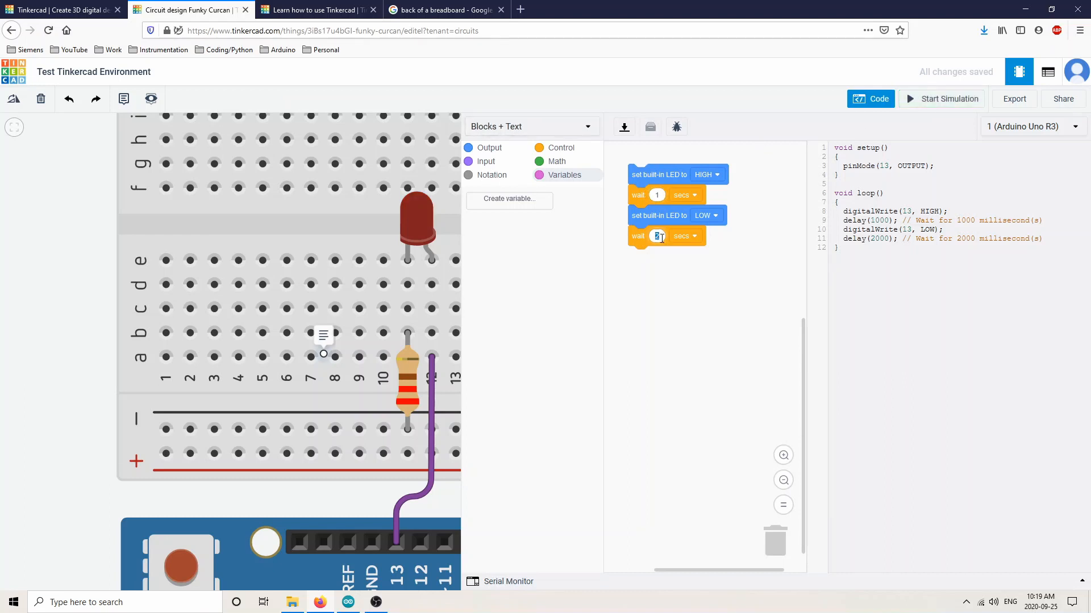
click(943, 102)
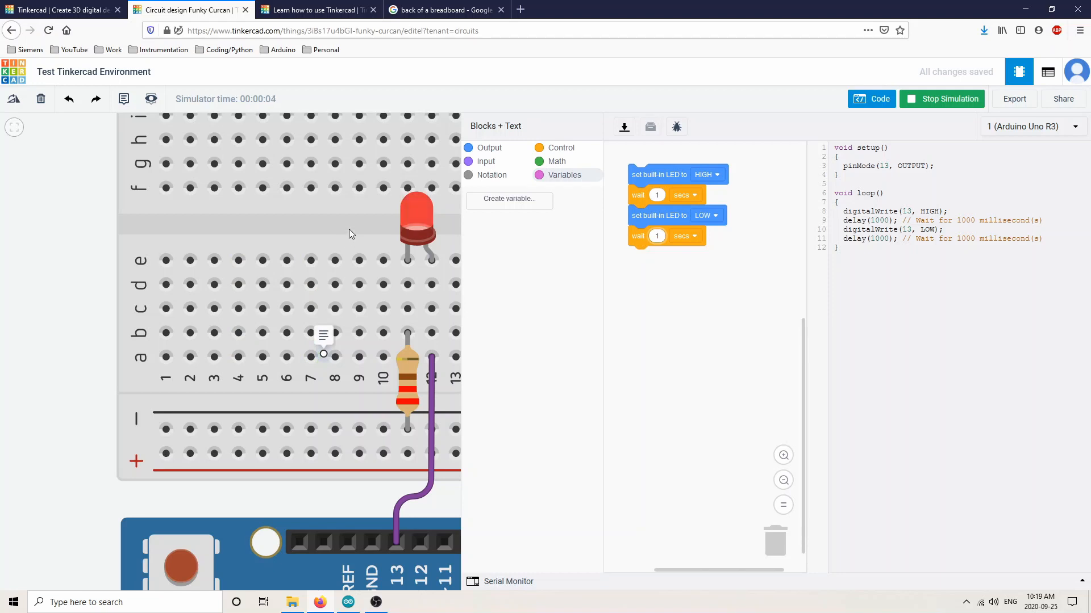
scroll(348, 229, down, 3)
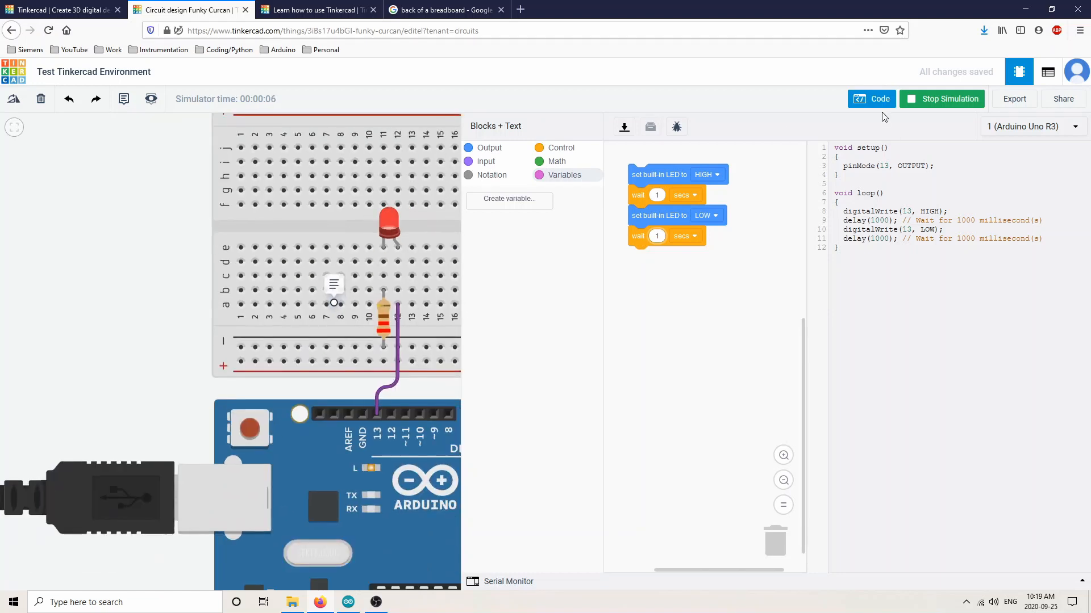
Stop the simulation, hide the code editor, and move the resistor off the breadboard into the empty space beside it.
click(948, 101)
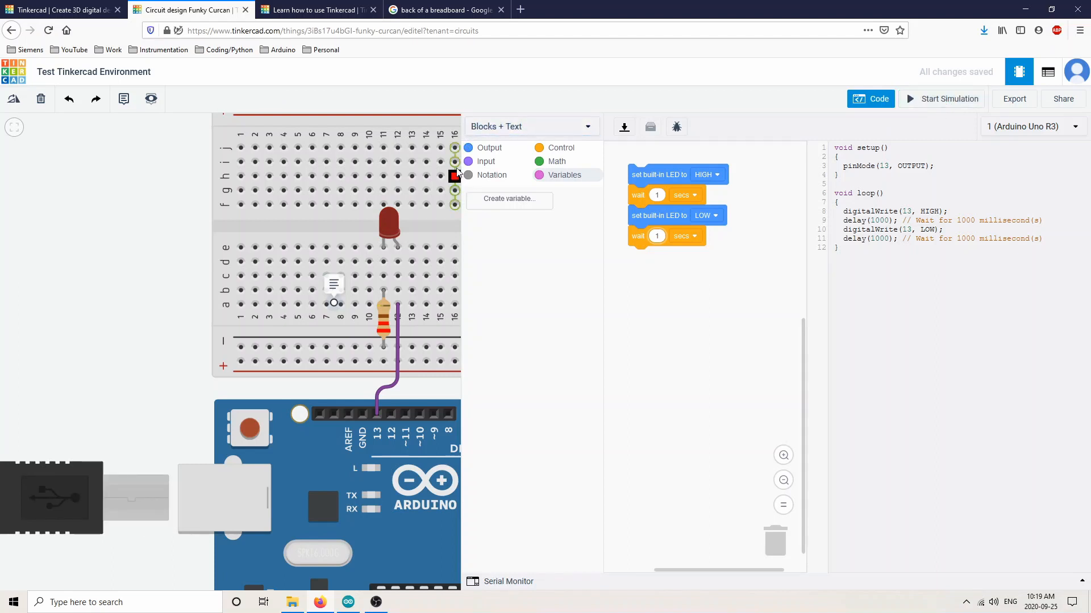
click(869, 99)
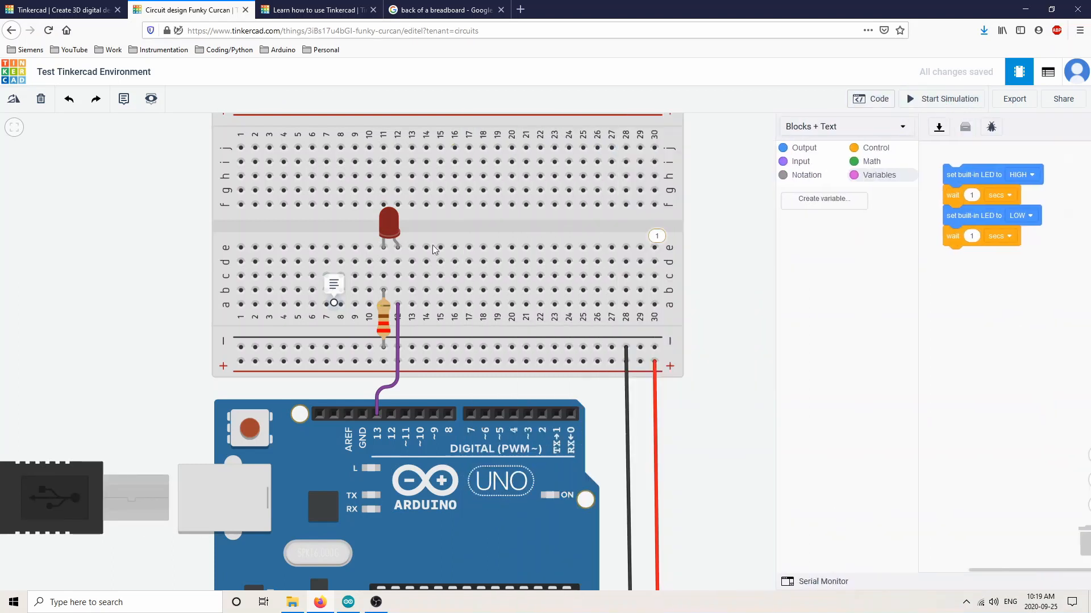
click(389, 335)
drag(389, 336, 168, 287)
click(166, 232)
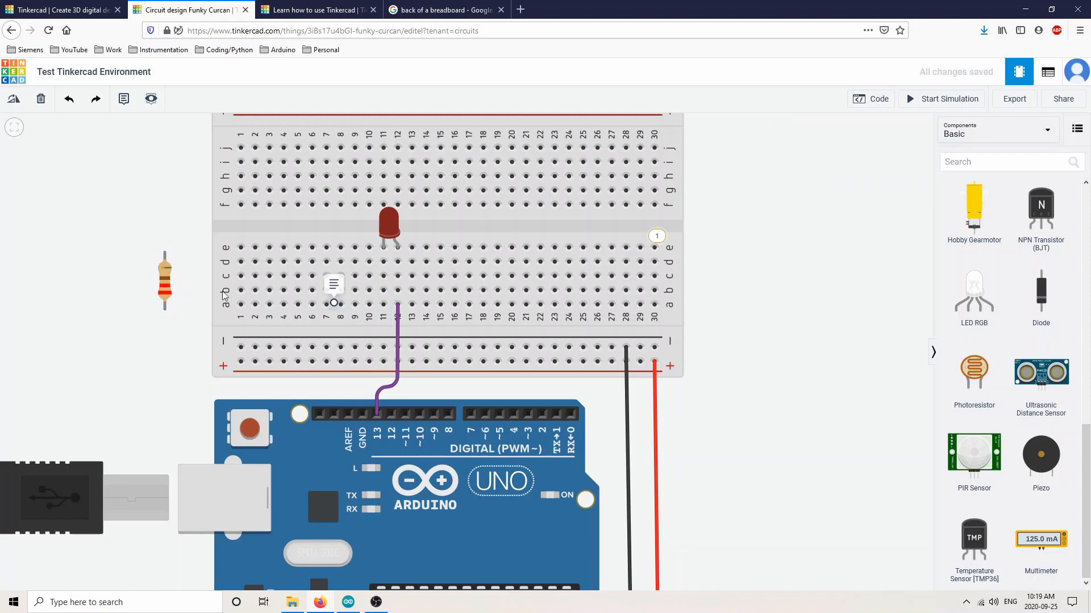
Wire hole a11 below the LED's cathode straight to the negative rail and color the wire yellow.
click(383, 305)
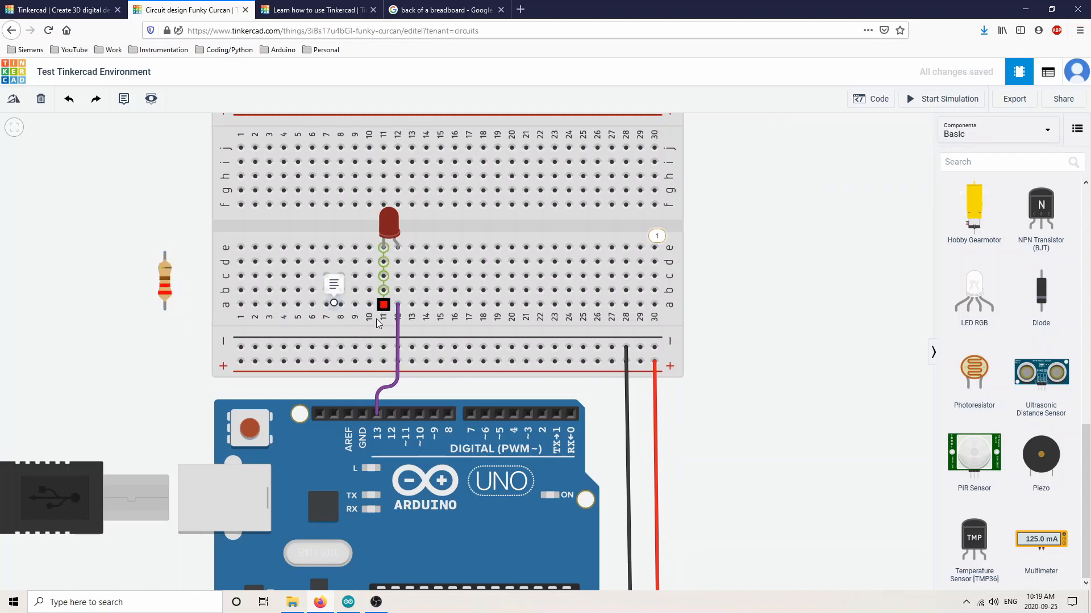
click(384, 348)
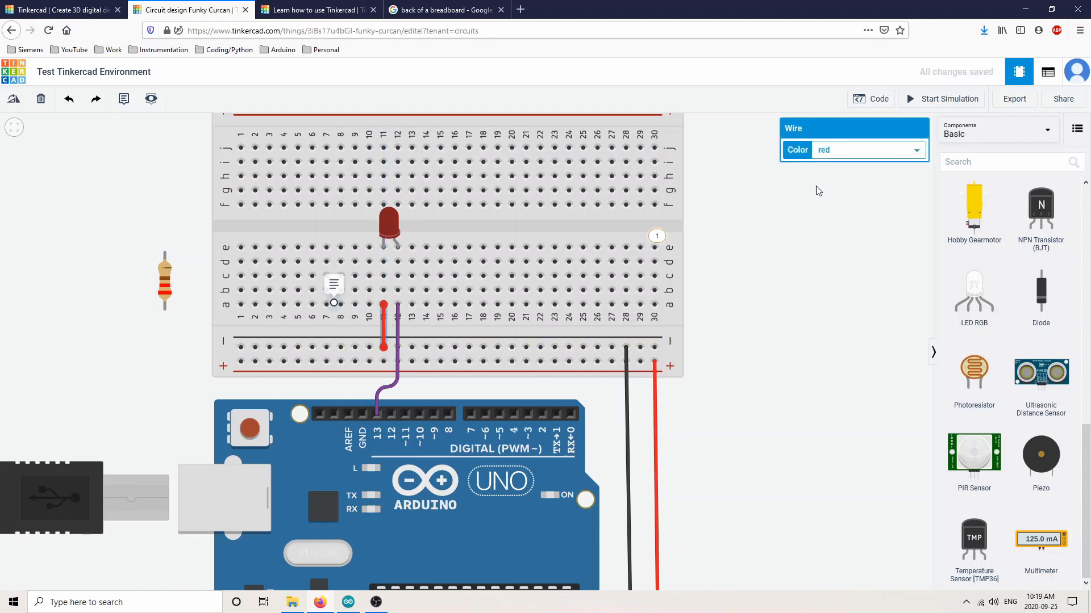
click(916, 150)
click(836, 209)
click(772, 333)
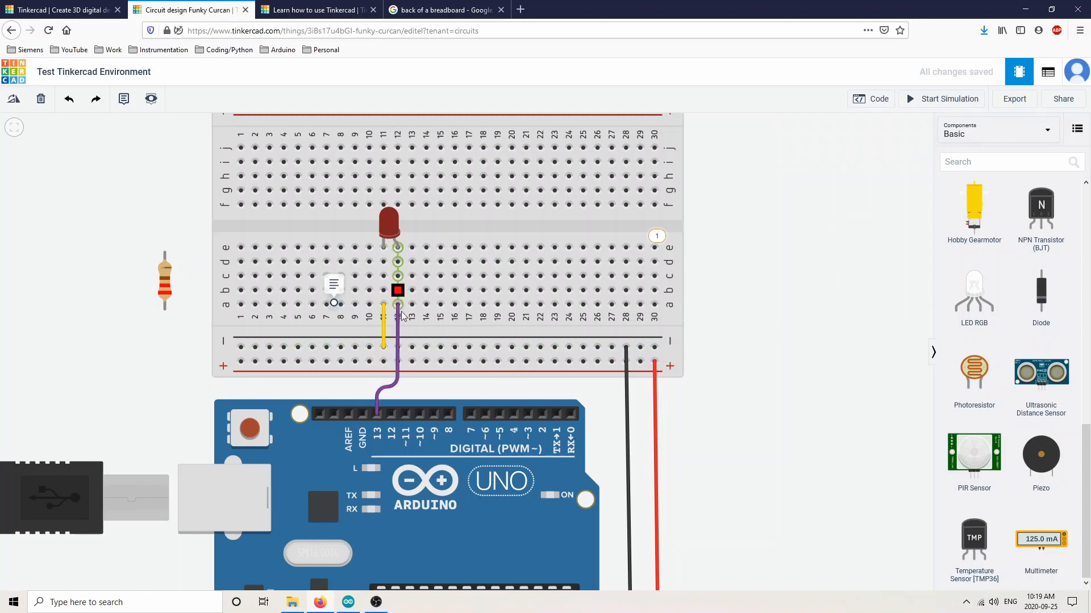
Simulate the circuit without the resistor, inspect the LED's anode and warning marker, and stop the simulation.
click(923, 107)
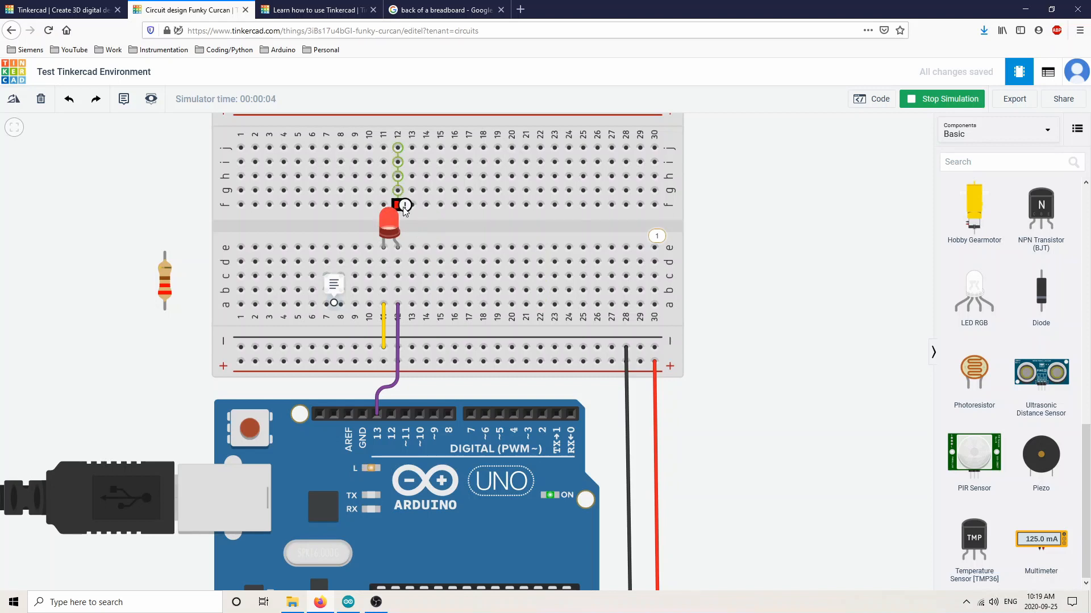
click(391, 221)
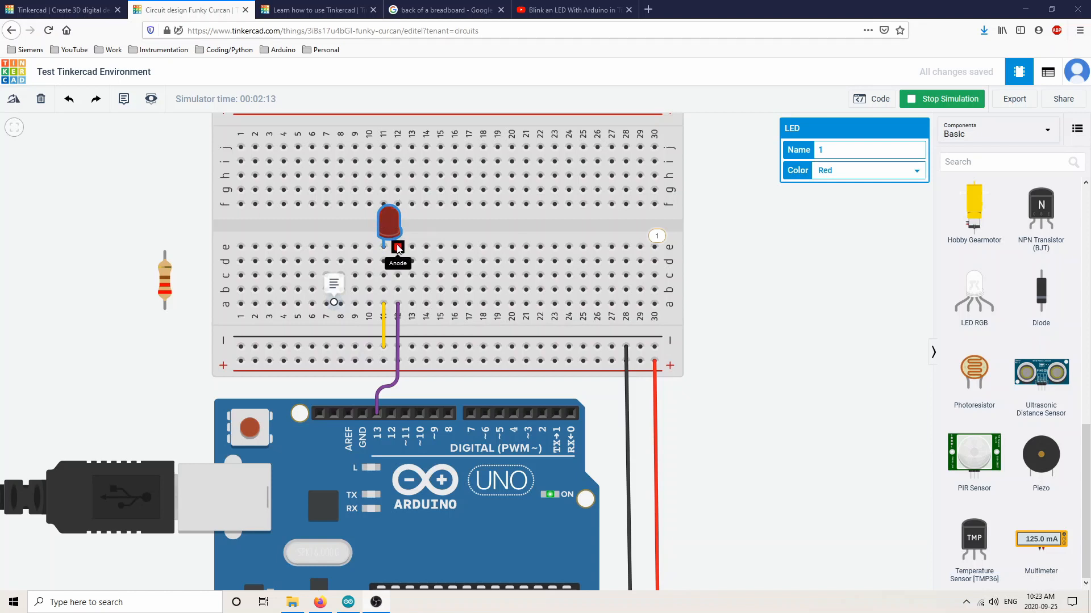
mouse_move(396, 238)
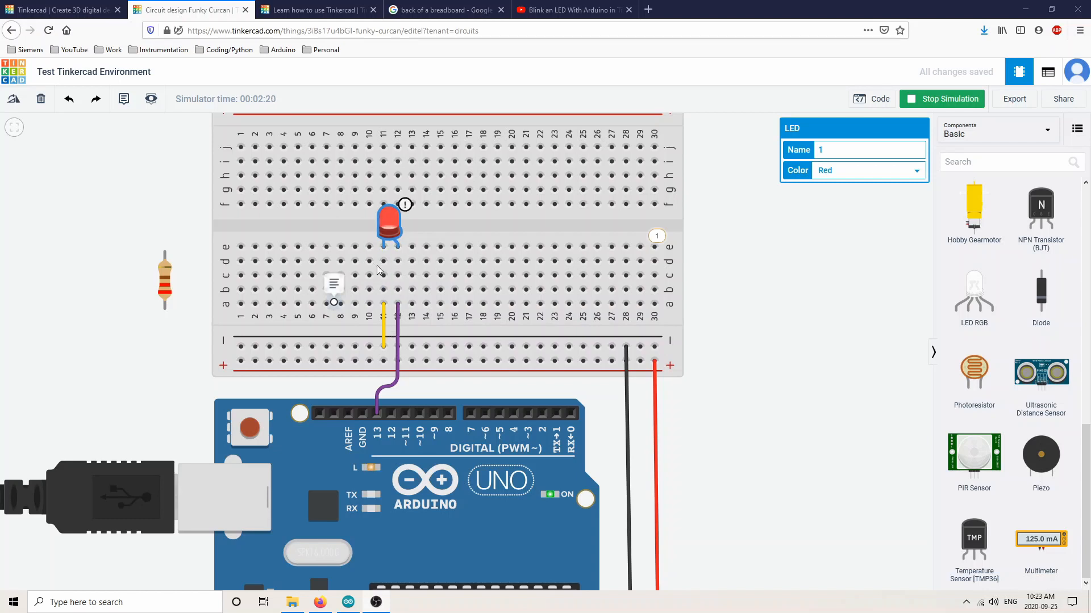
click(406, 208)
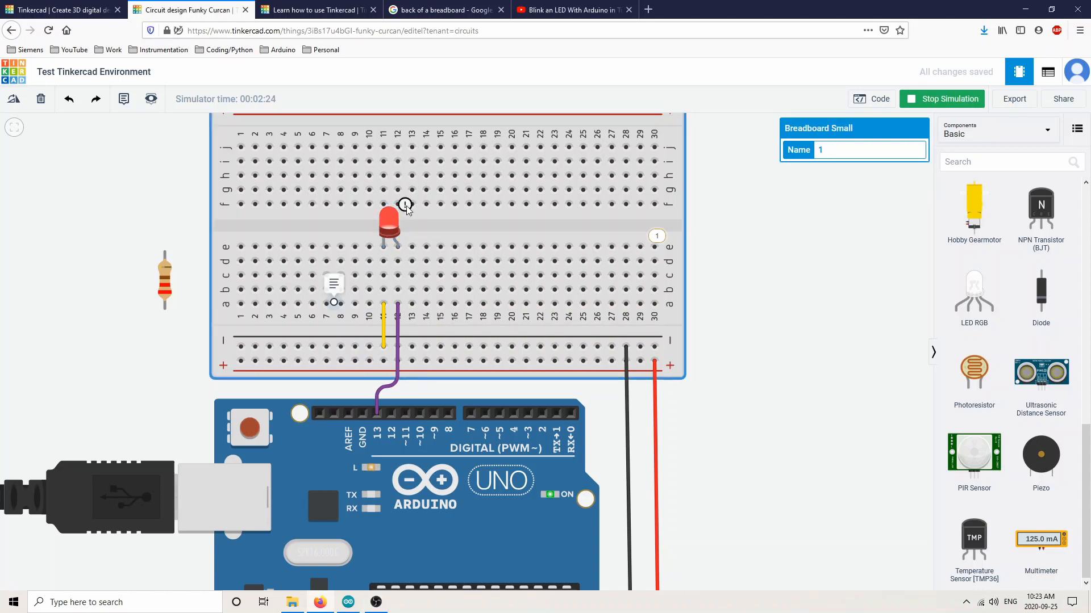
click(928, 101)
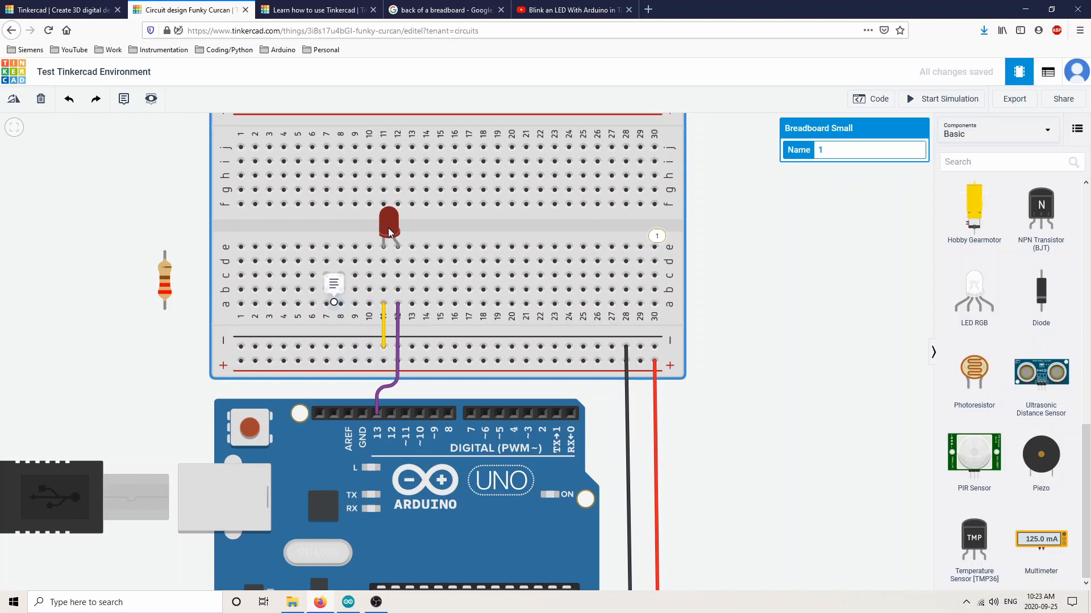
Delete the yellow wire, put the 220 Ω resistor back between column 11 and the negative rail, and run the simulation.
click(383, 319)
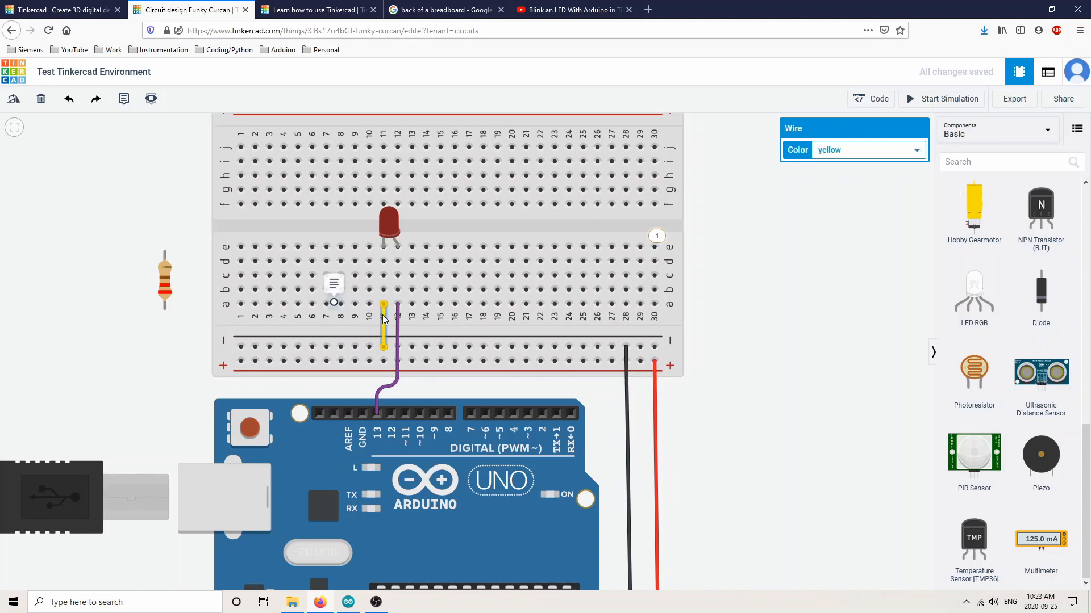
key(Delete)
drag(170, 289, 384, 324)
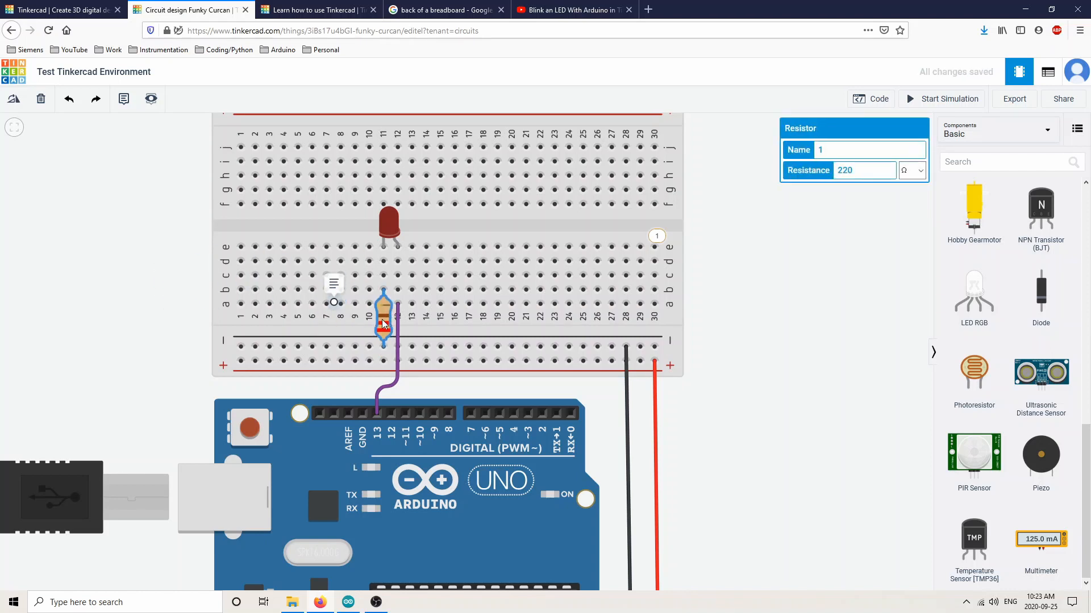
click(943, 99)
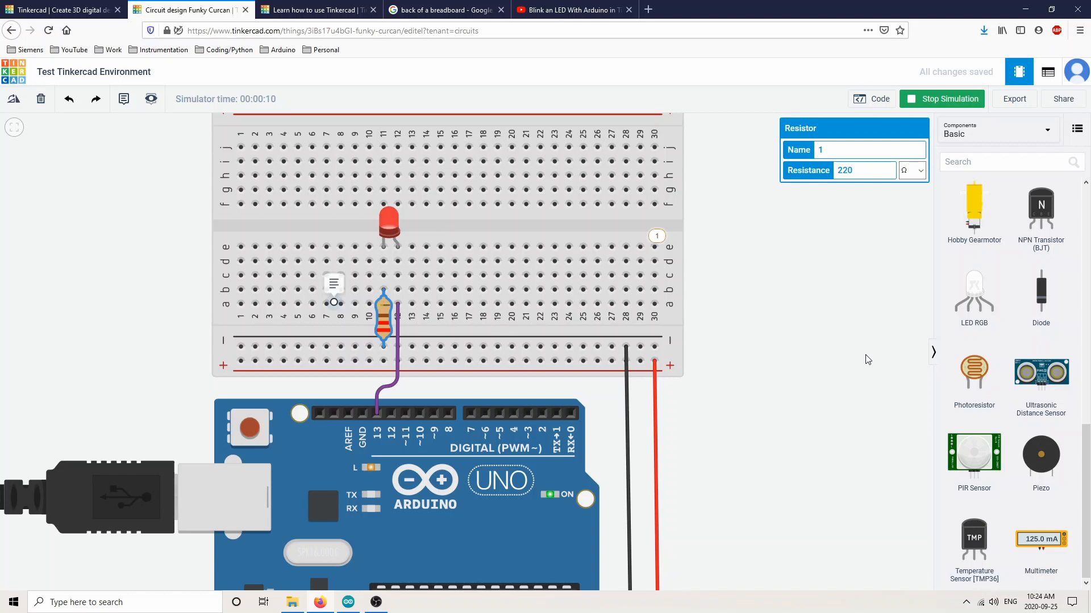
scroll(866, 359, down, 1)
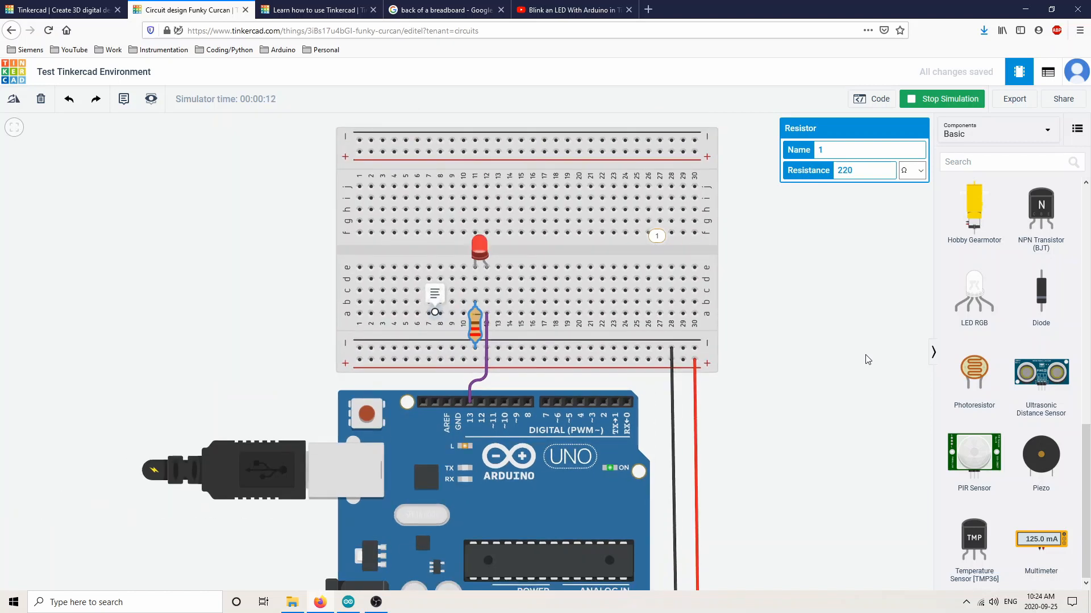
Show the code editor, collapse its serial monitor, and briefly switch to the Arduino IDE to locate its Serial Monitor control.
scroll(496, 456, up, 5)
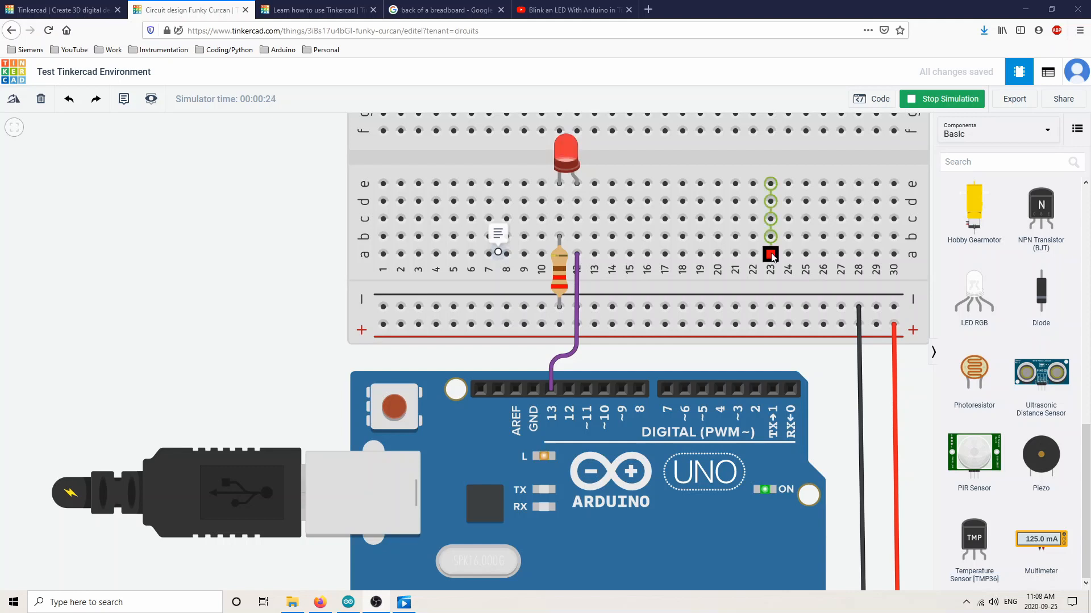
click(877, 102)
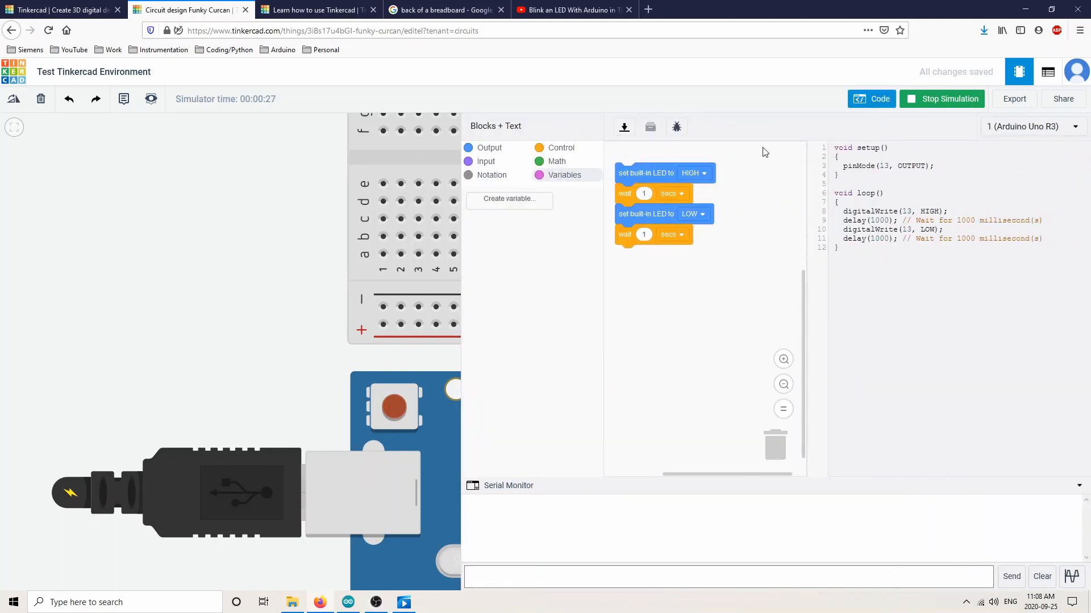
click(478, 492)
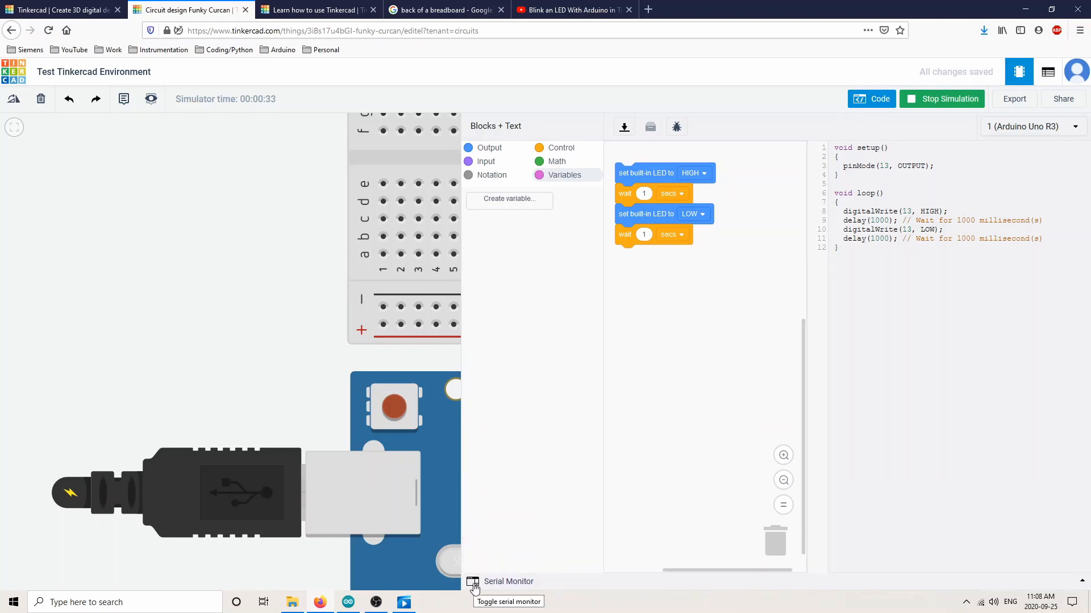
click(350, 603)
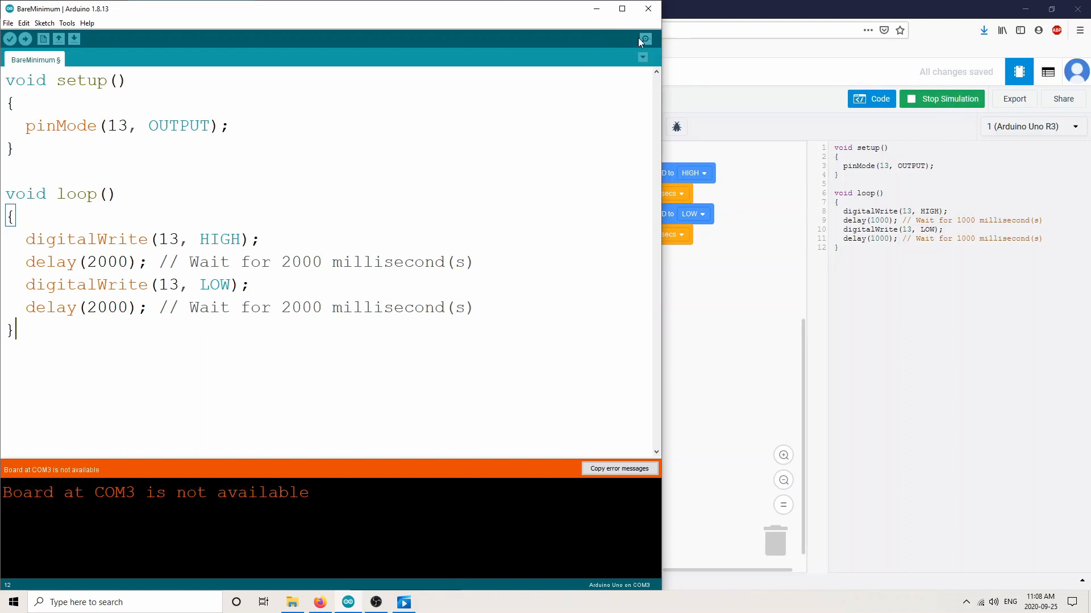
click(597, 10)
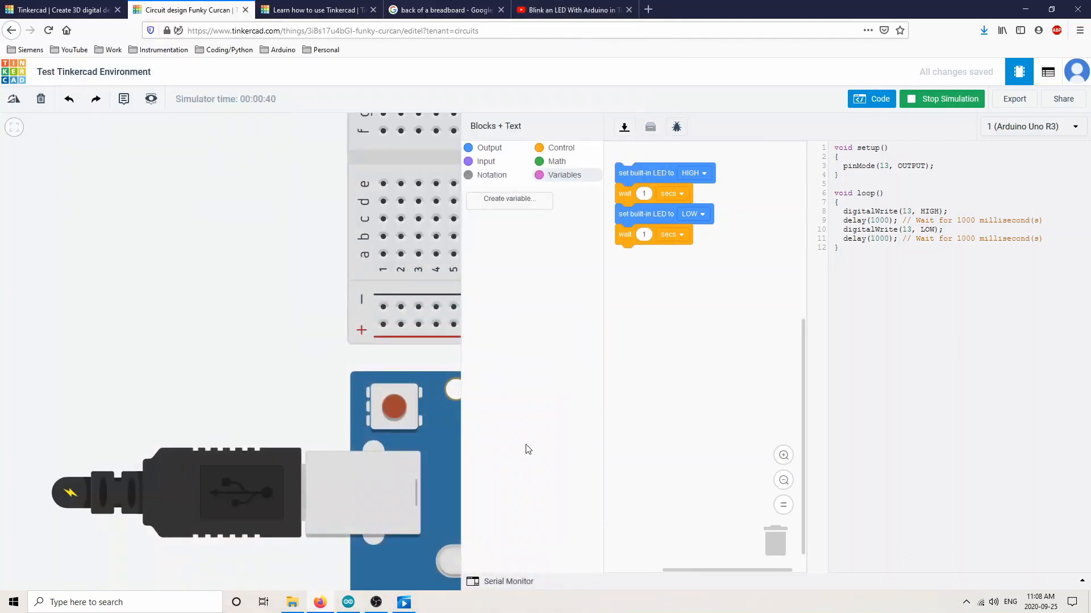
Expand Tinkercad's serial monitor, show and hide its graph, and close the monitor and code editor to return to the whole circuit.
click(498, 585)
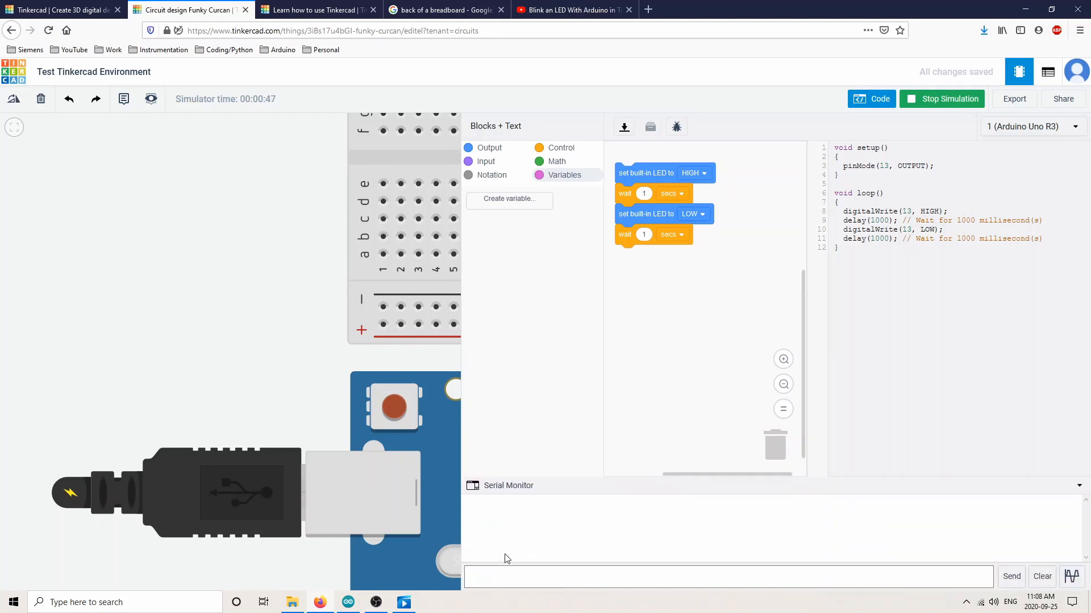
click(1070, 585)
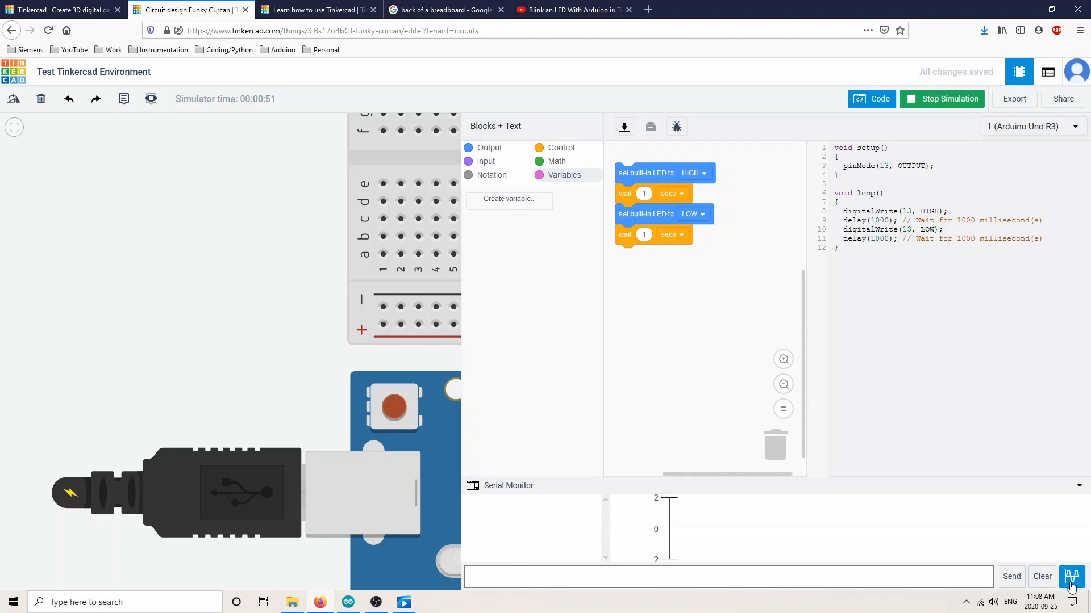
click(1072, 585)
click(491, 577)
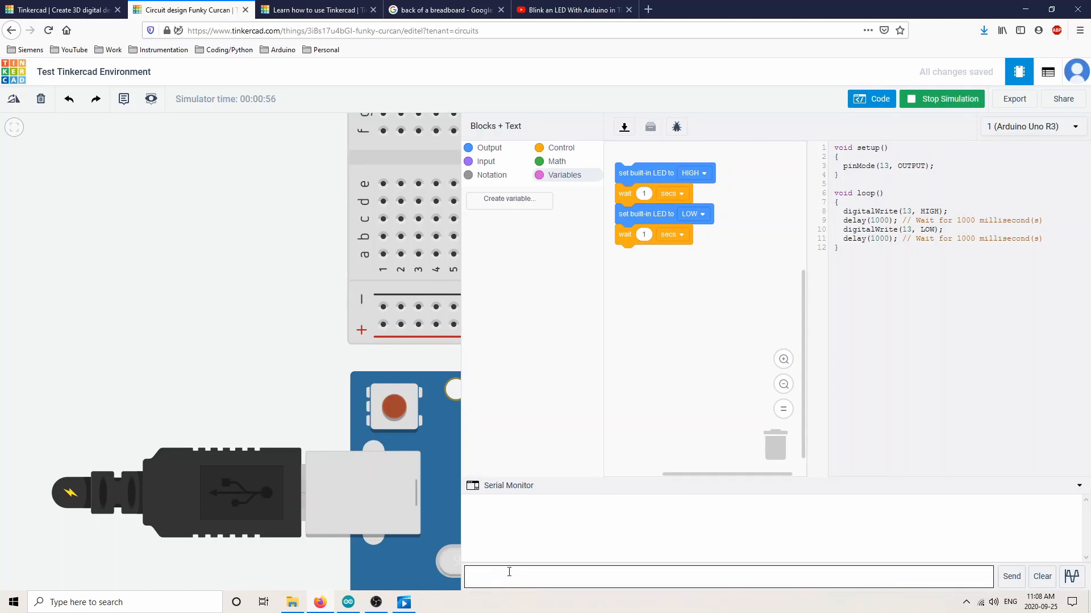
click(476, 490)
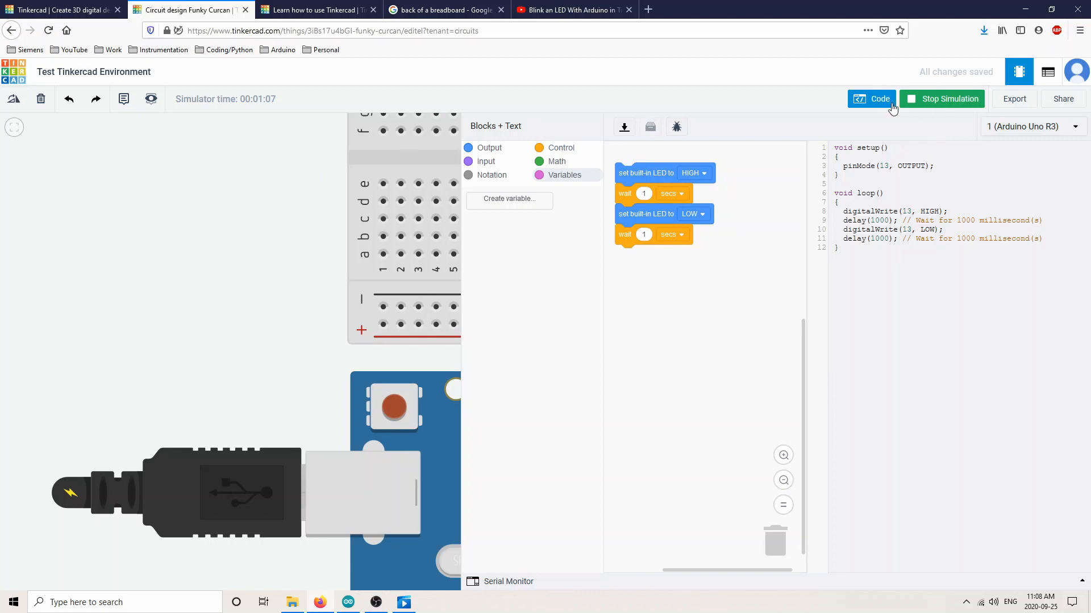
click(875, 98)
scroll(325, 295, down, 5)
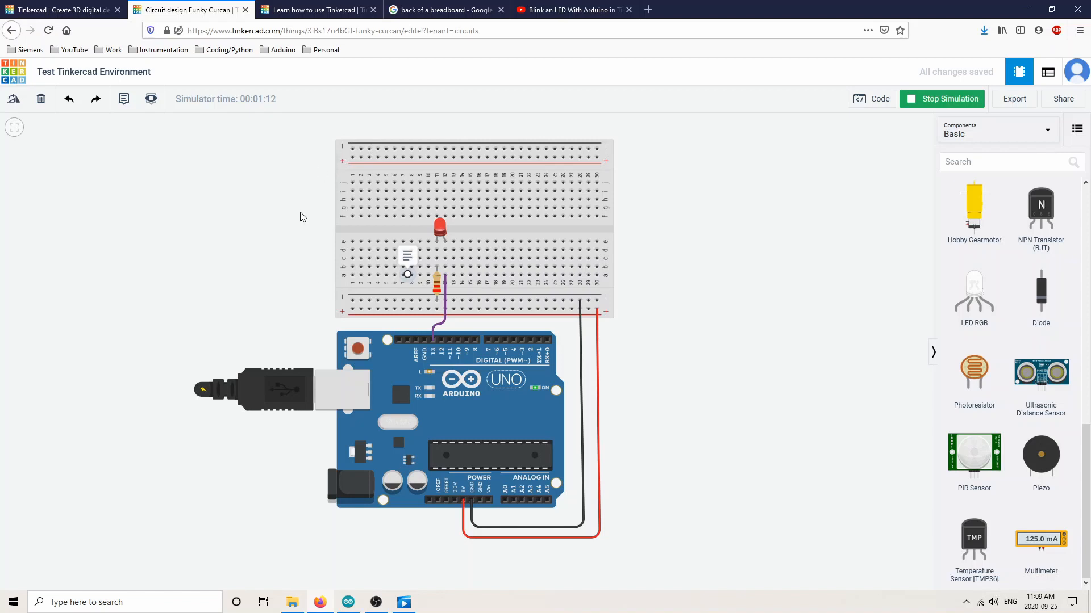
Browse the Learn Arduino project gallery and the Blink an LED With Arduino video page, and return to the circuit design.
click(316, 9)
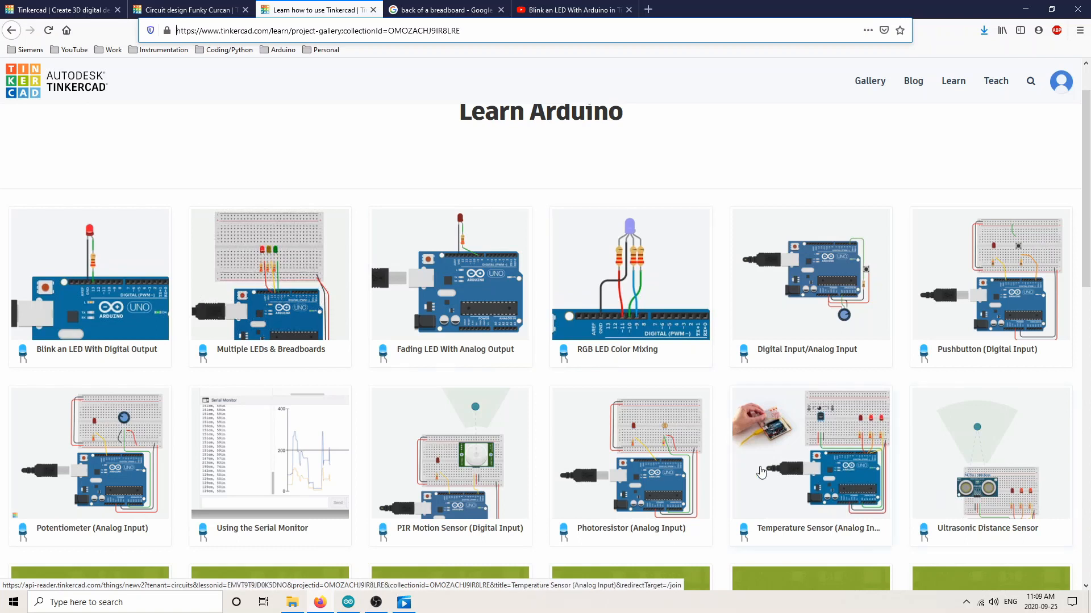
scroll(795, 471, down, 7)
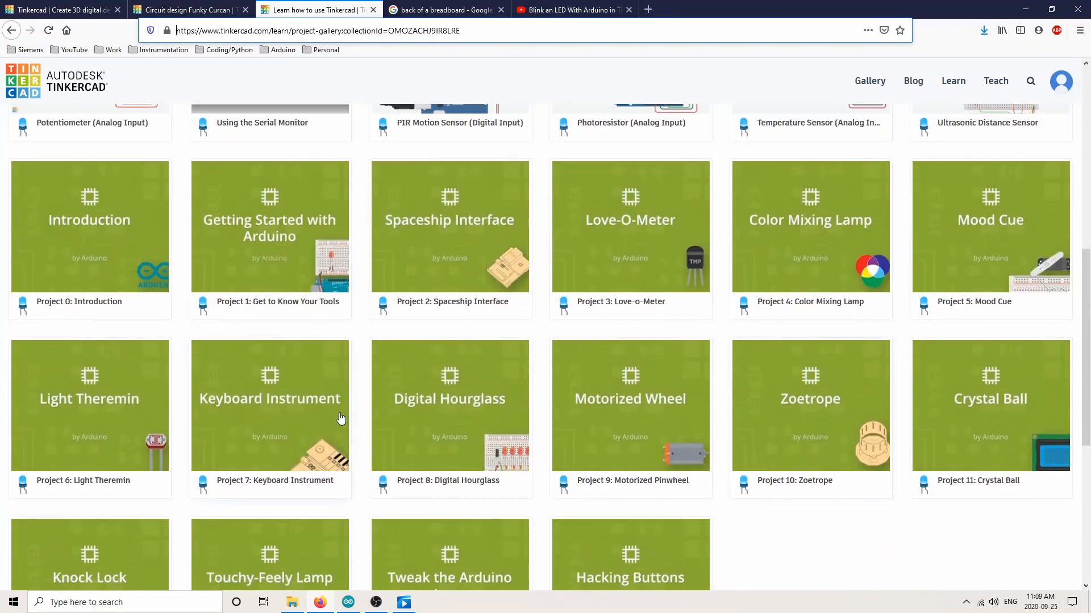
scroll(204, 421, down, 1)
scroll(204, 421, down, 2)
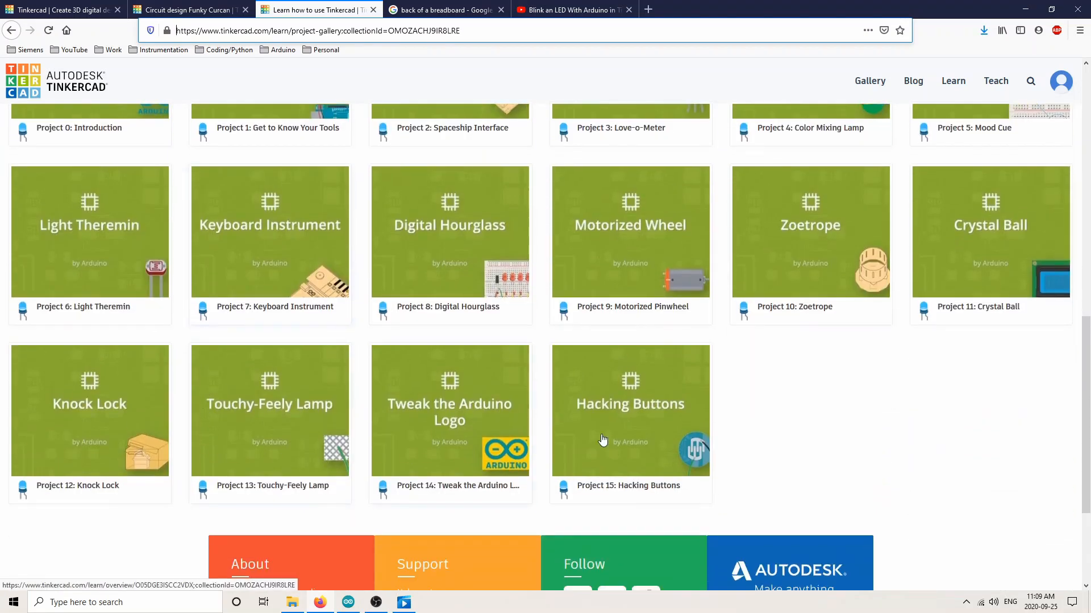
scroll(795, 398, up, 11)
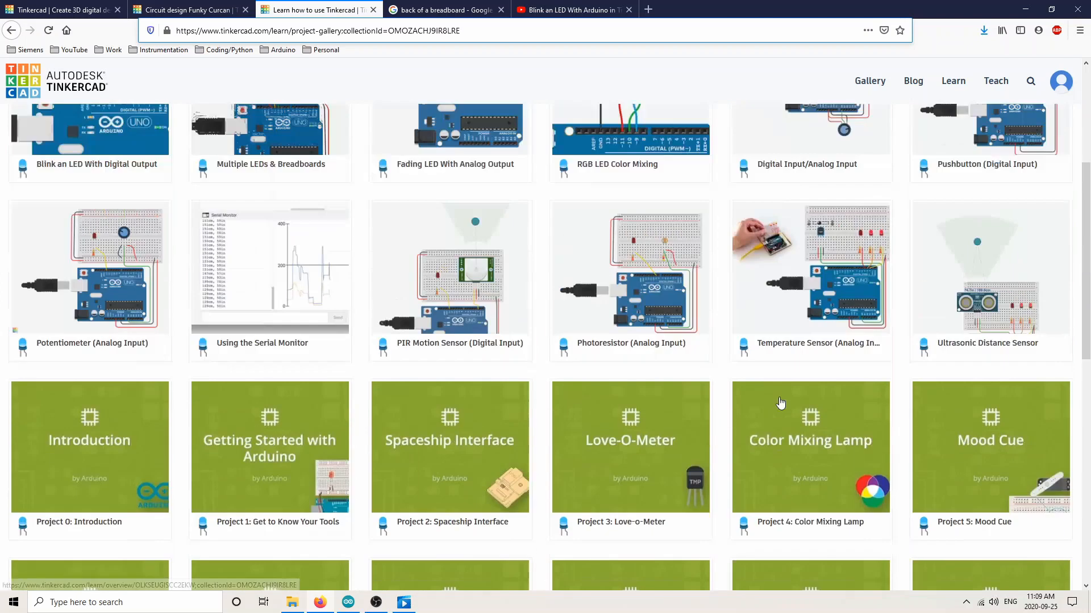
click(571, 13)
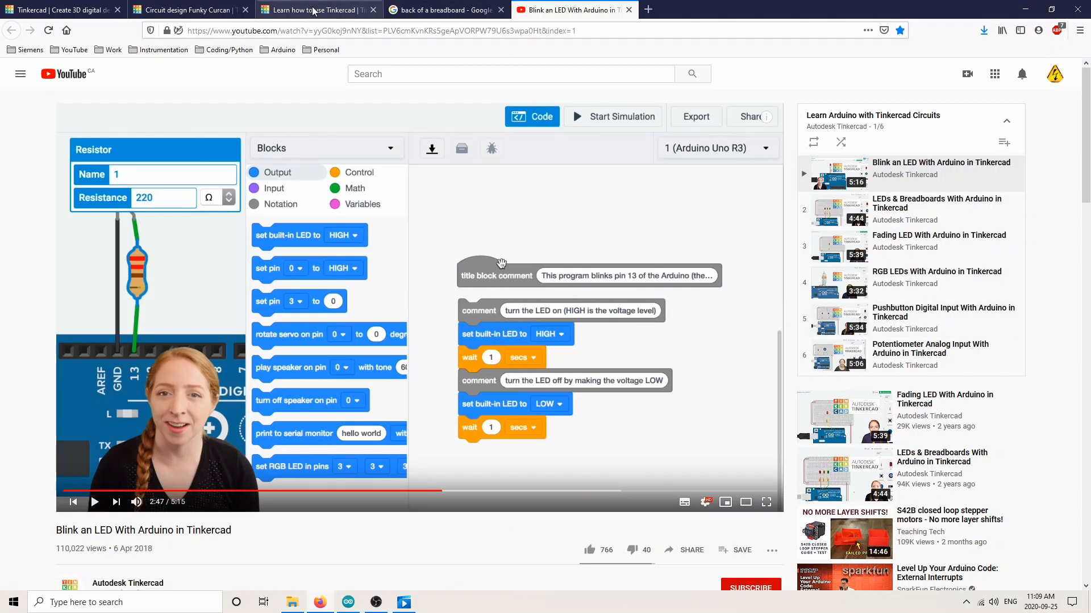
click(167, 11)
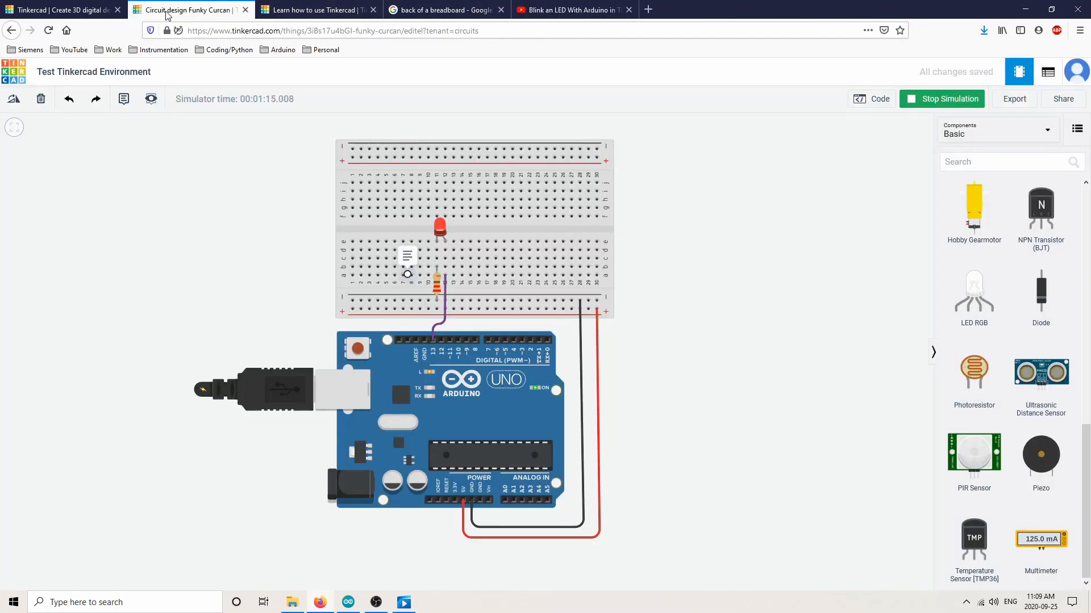